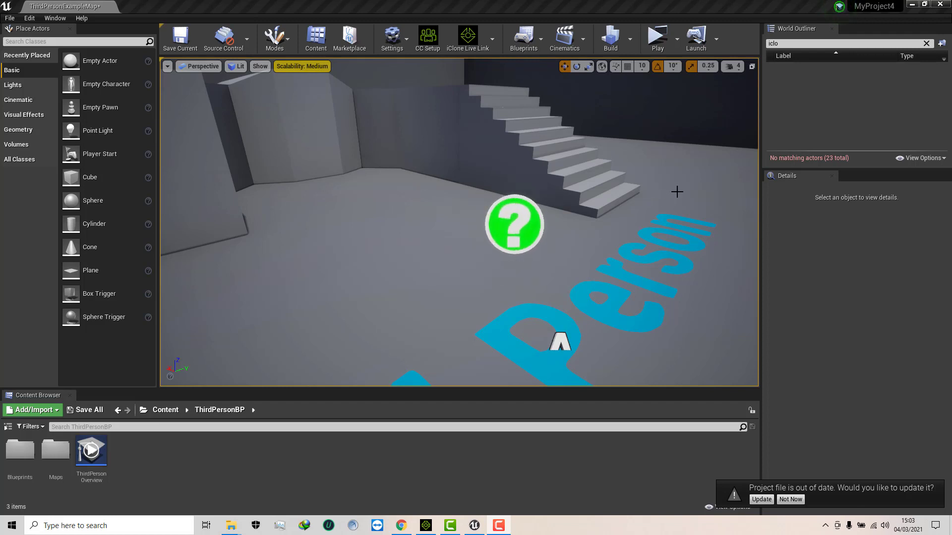
Switch to iClone and examine the arch prop from a lower viewing angle before returning to Unreal
right_click_drag(656, 208, 663, 211)
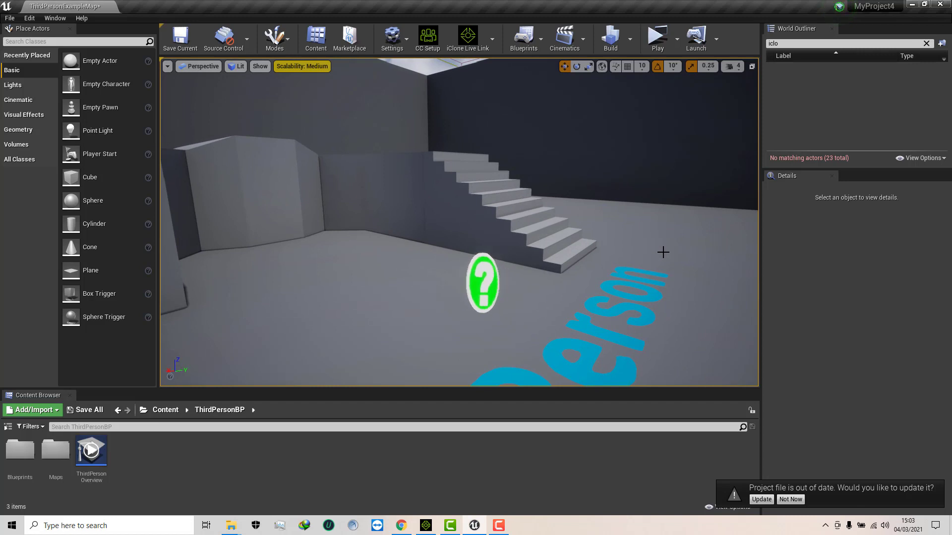
left_click(429, 529)
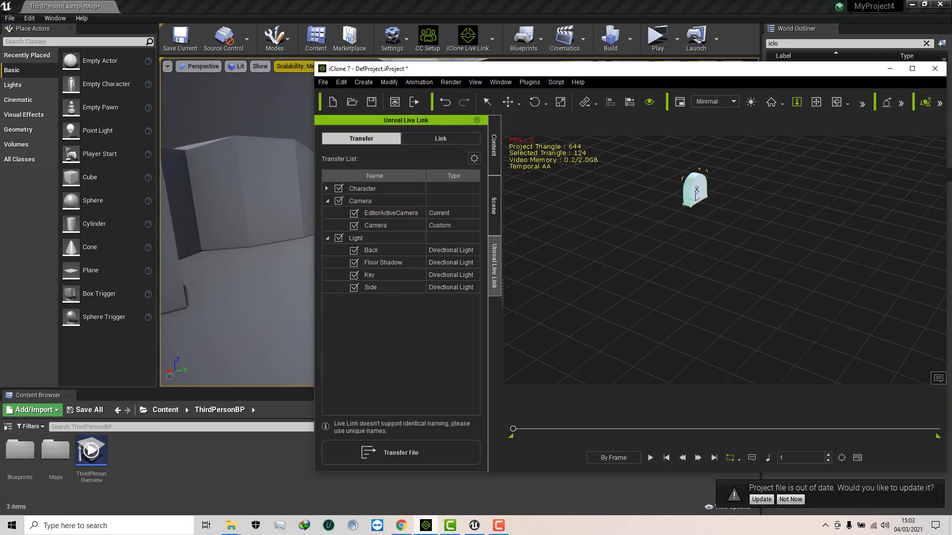
left_click(816, 105)
mouse_move(739, 246)
left_mouse_down()
mouse_move(750, 259)
mouse_move(745, 250)
left_mouse_up()
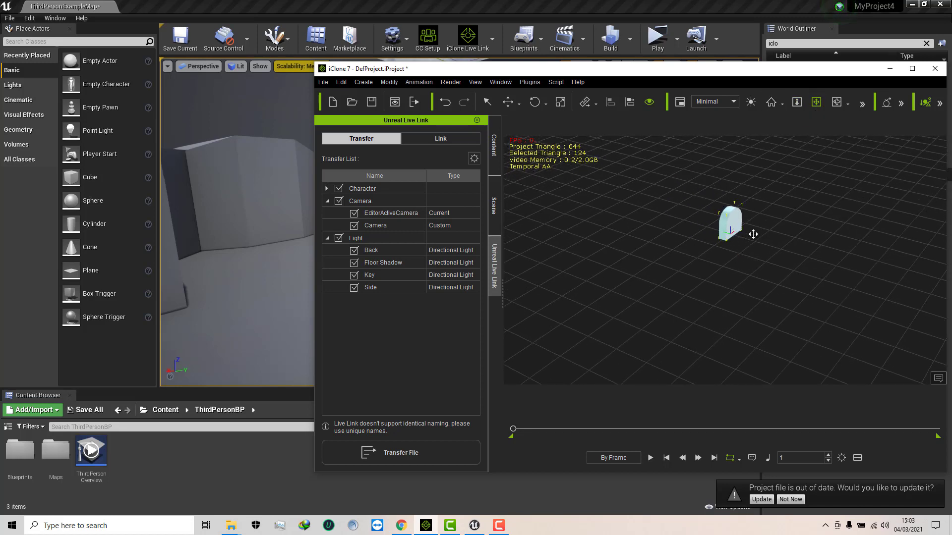
right_click_drag(742, 230, 648, 293)
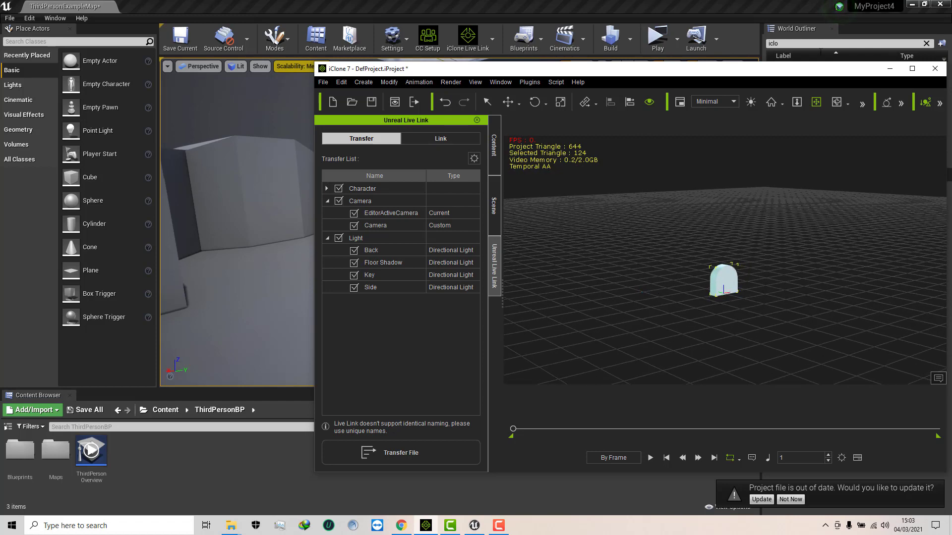
left_click_drag(811, 73, 680, 80)
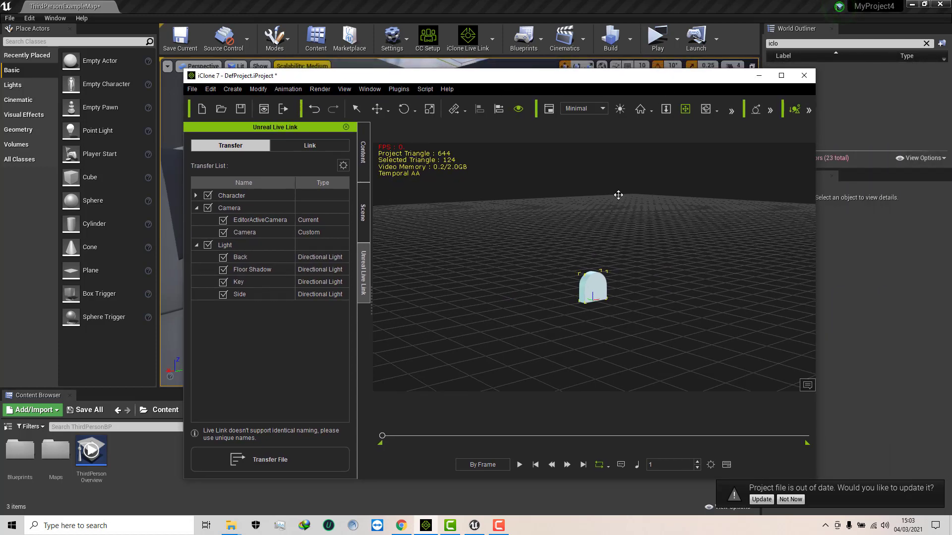
left_click(758, 76)
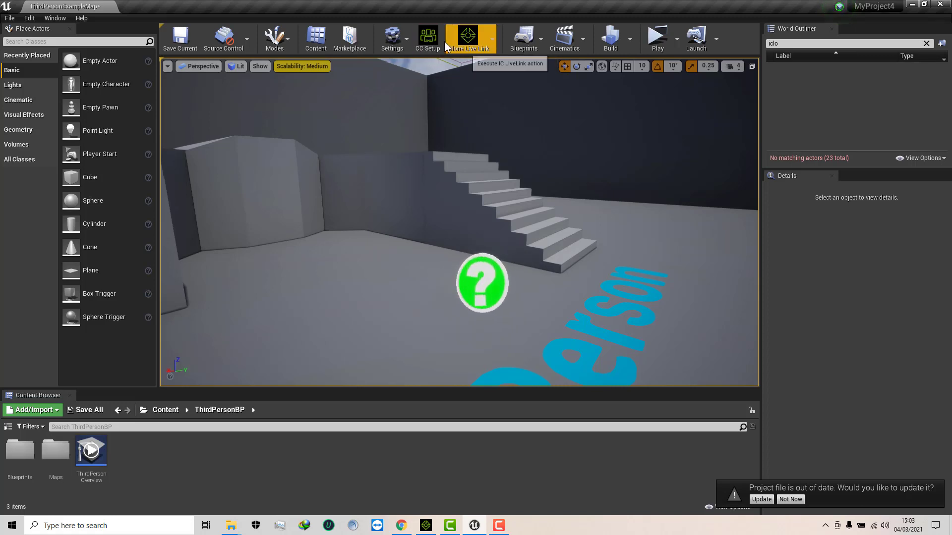
Create the iClone Live Link origin actor in the level and frame it in the viewport
left_click(492, 40)
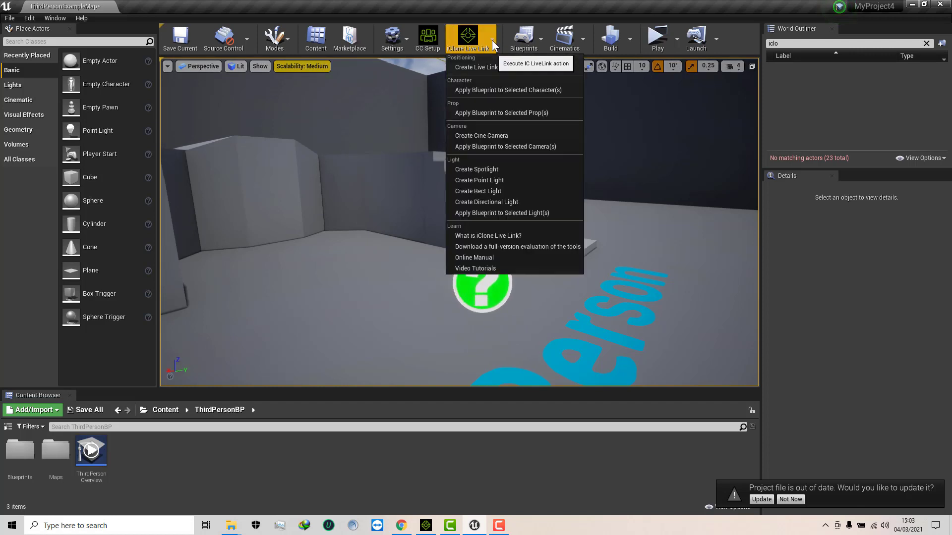
left_click(498, 68)
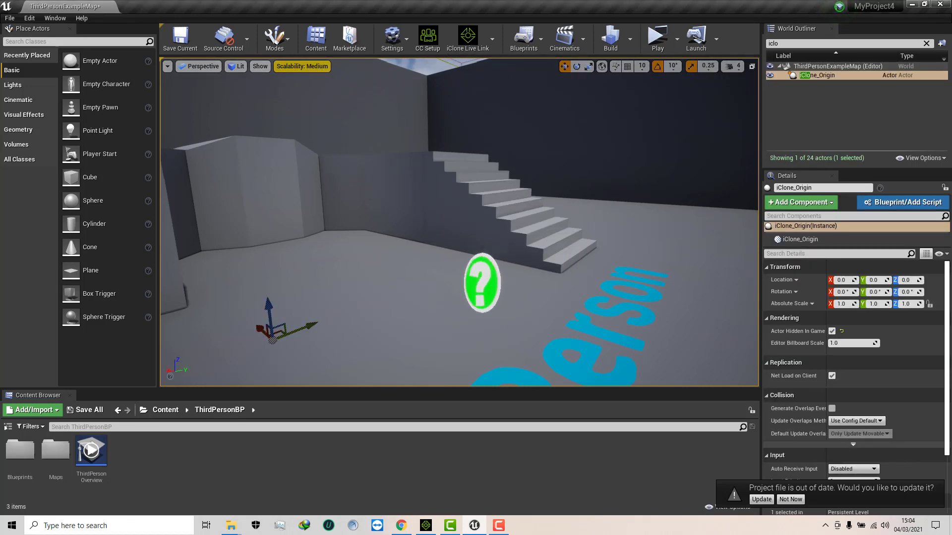
key("f")
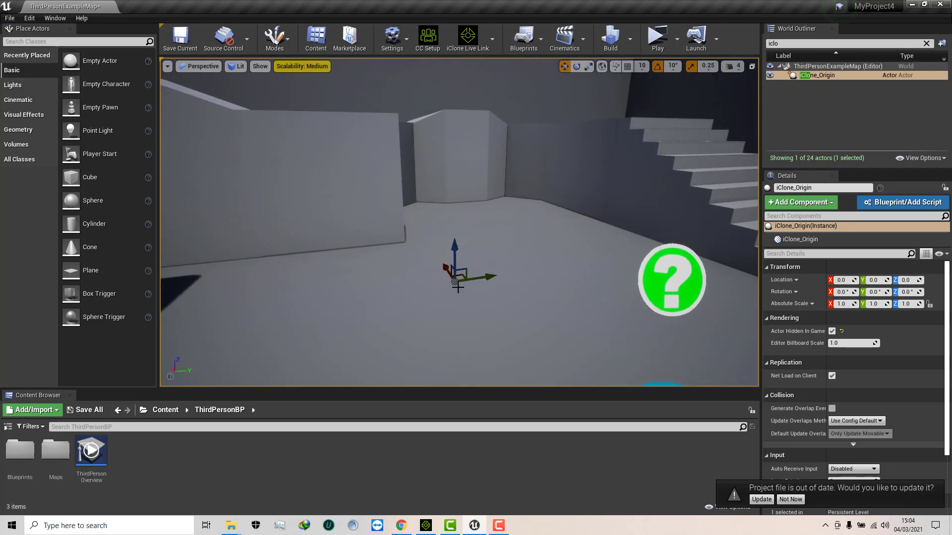
Move the iClone_Origin actor above the floor to about X -251 and Z 151.6
left_click(825, 76)
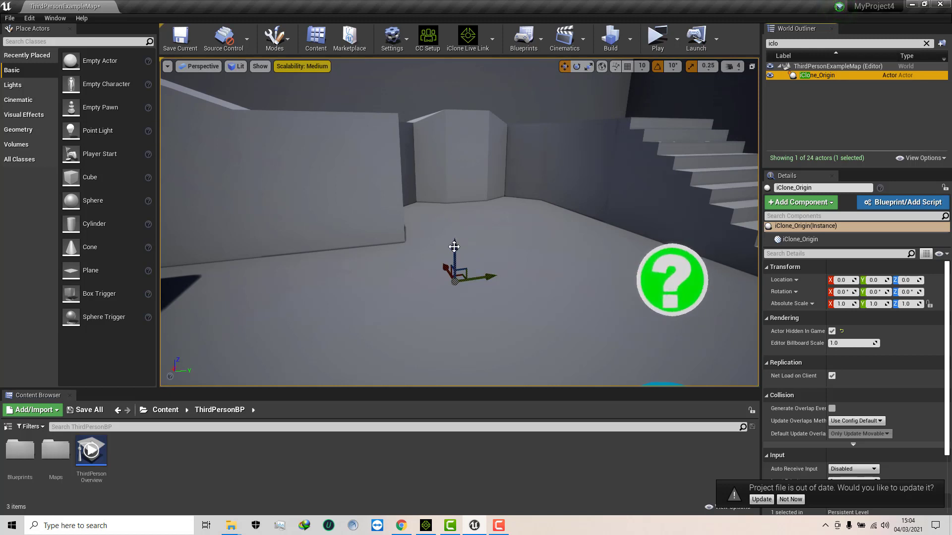
left_click_drag(454, 246, 487, 256)
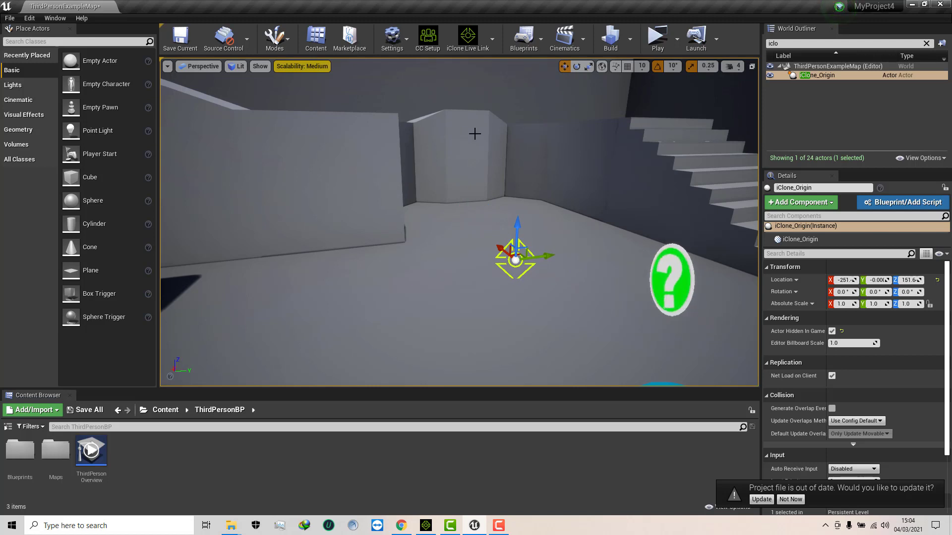
right_click_drag(489, 128, 523, 119)
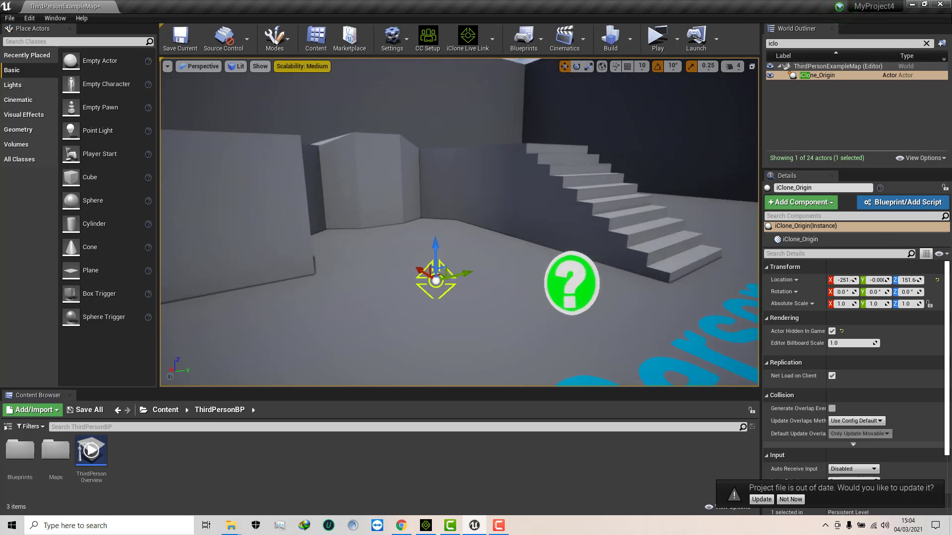
mouse_move(433, 279)
right_mouse_down()
mouse_move(446, 271)
mouse_move(433, 279)
right_mouse_up()
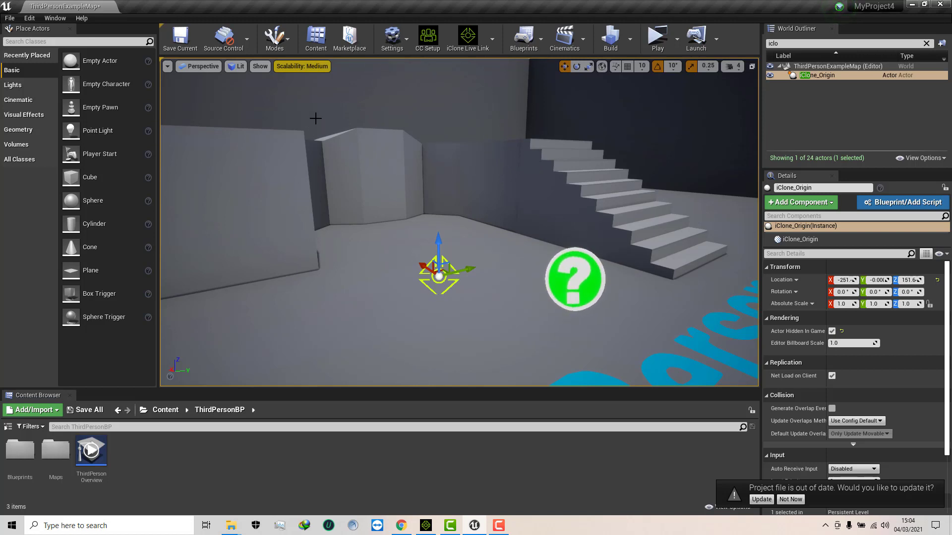
Filter the World Outliner by "iclon" and select the iClone_Origin actor
left_click(501, 101)
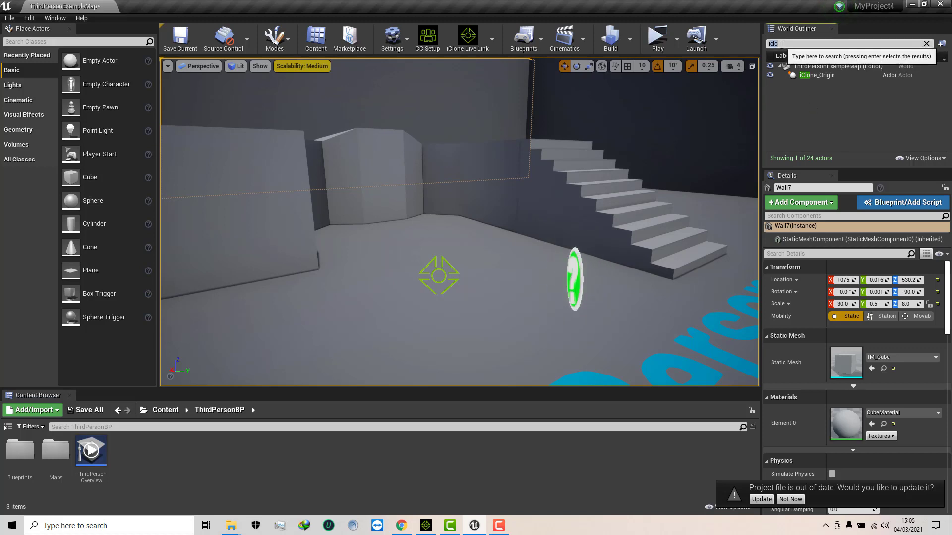
key("BackSpace")
key("BackSpace")
key("BackSpace")
type("clon")
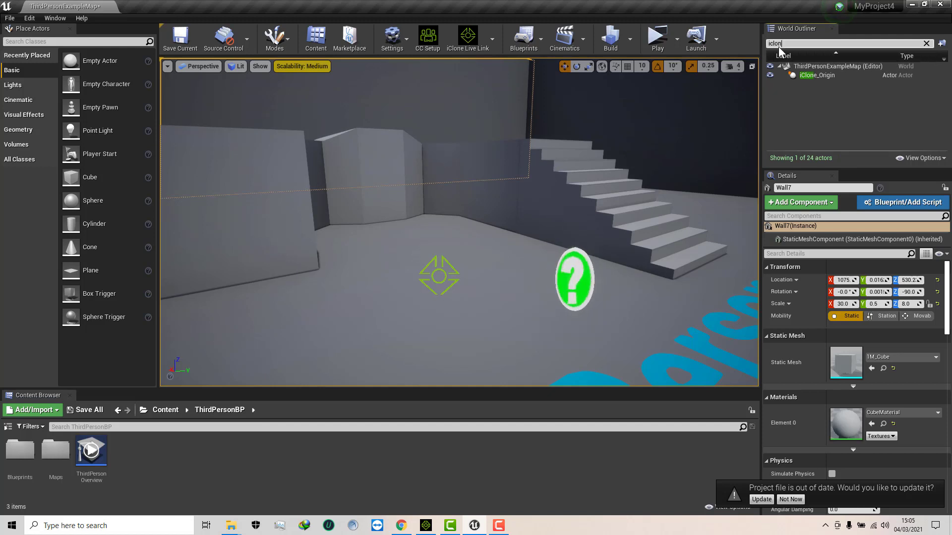
left_click(821, 78)
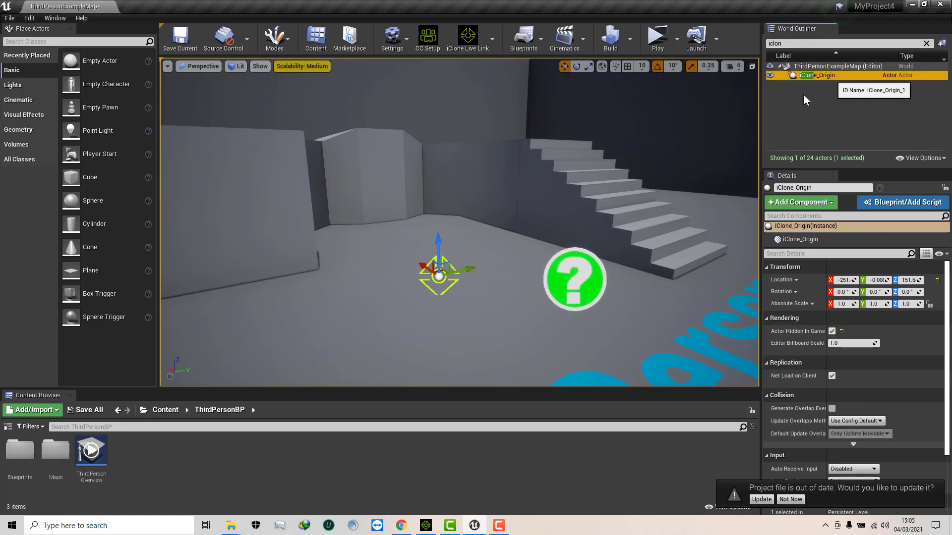
Lower the iClone_Origin actor to a Z location of about 135.5
mouse_move(440, 244)
left_mouse_down()
mouse_move(444, 234)
mouse_move(447, 252)
left_mouse_up()
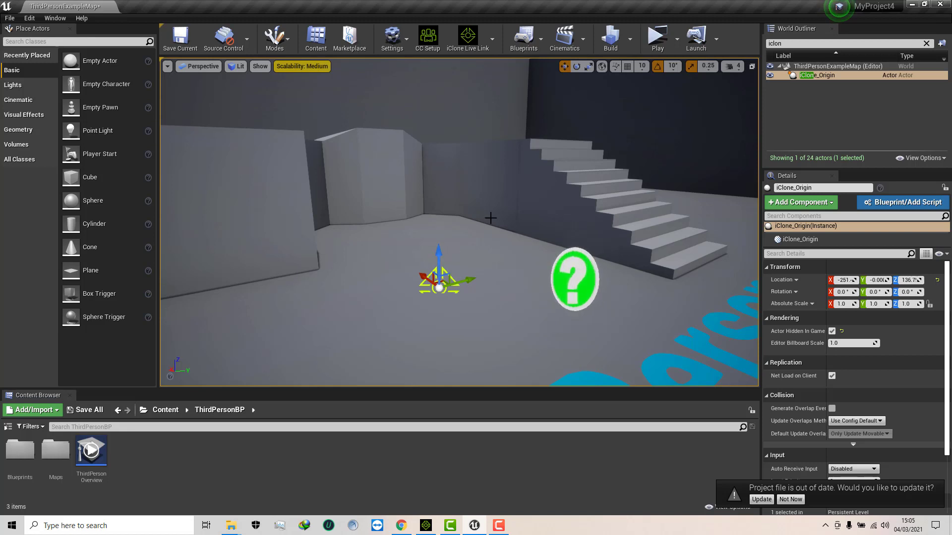
left_click(627, 67)
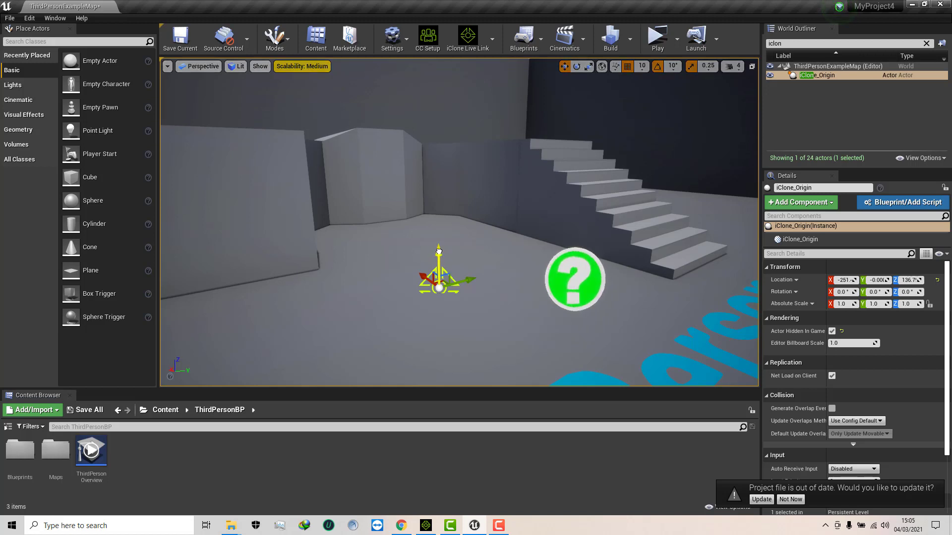
left_click_drag(441, 257, 441, 253)
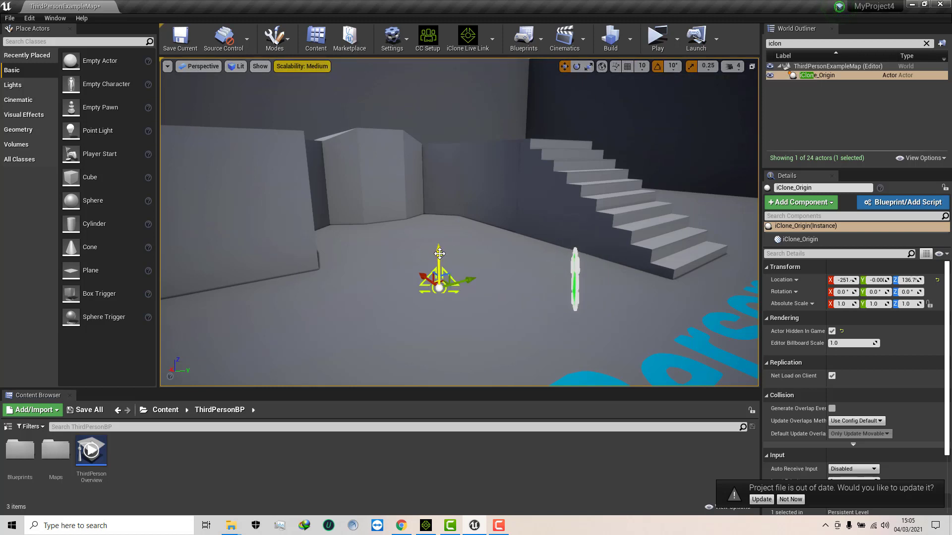
left_click_drag(439, 254, 438, 255)
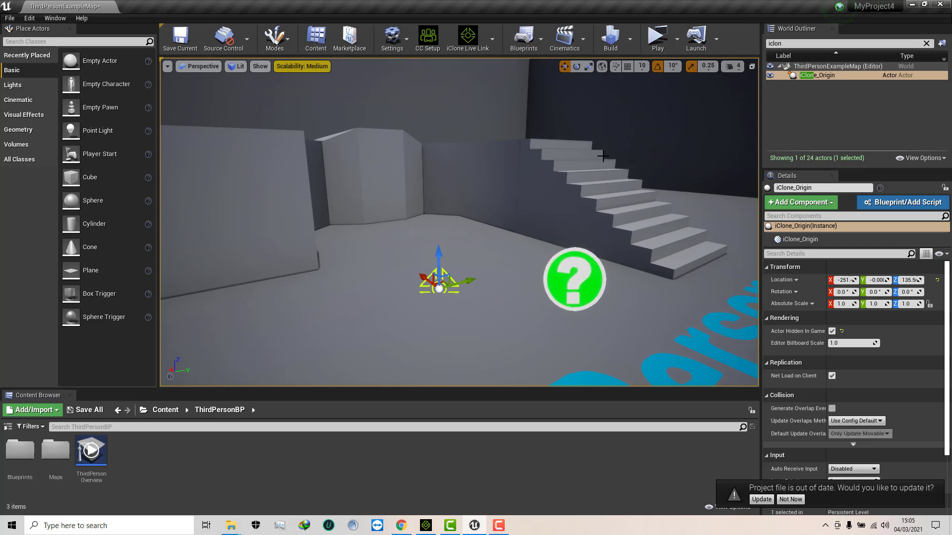
Open the Live Link window and move it clear of the iClone_Origin actor
left_click(55, 19)
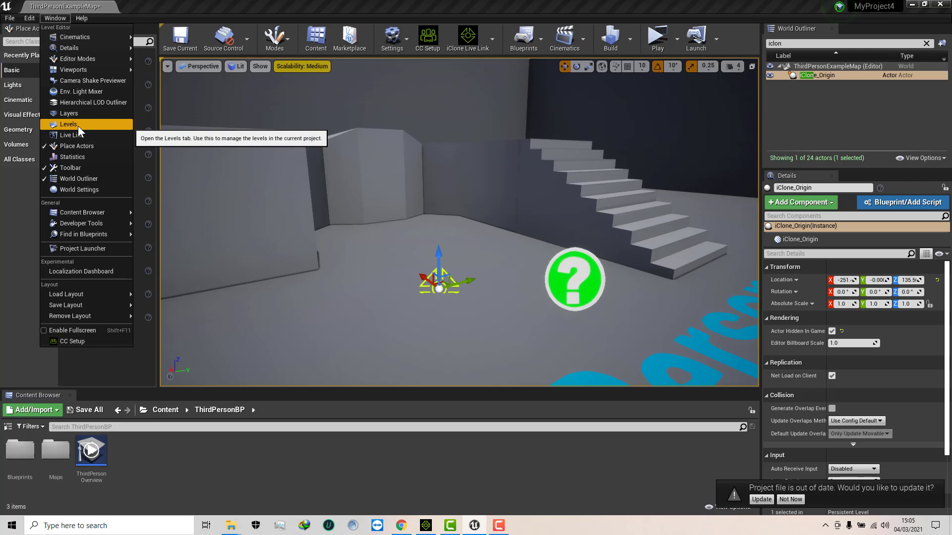
mouse_move(75, 69)
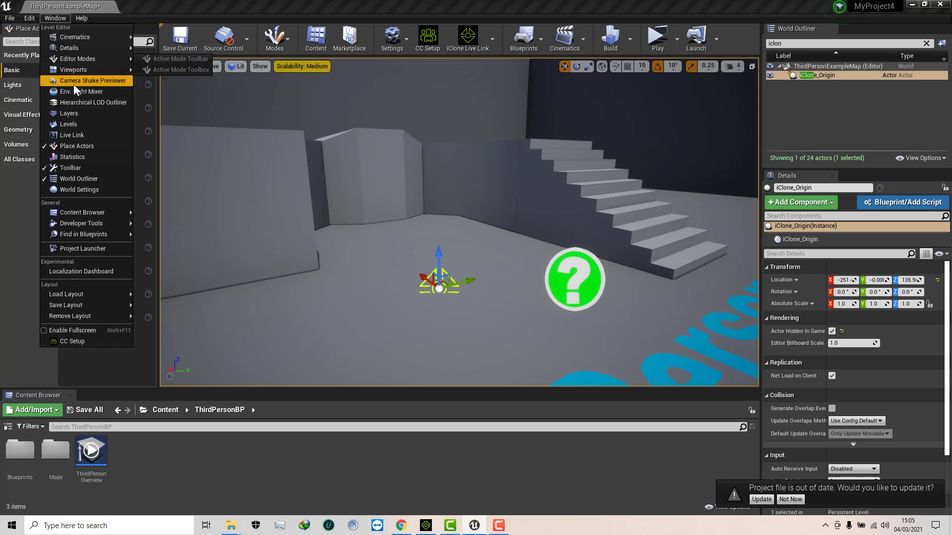
left_click(78, 135)
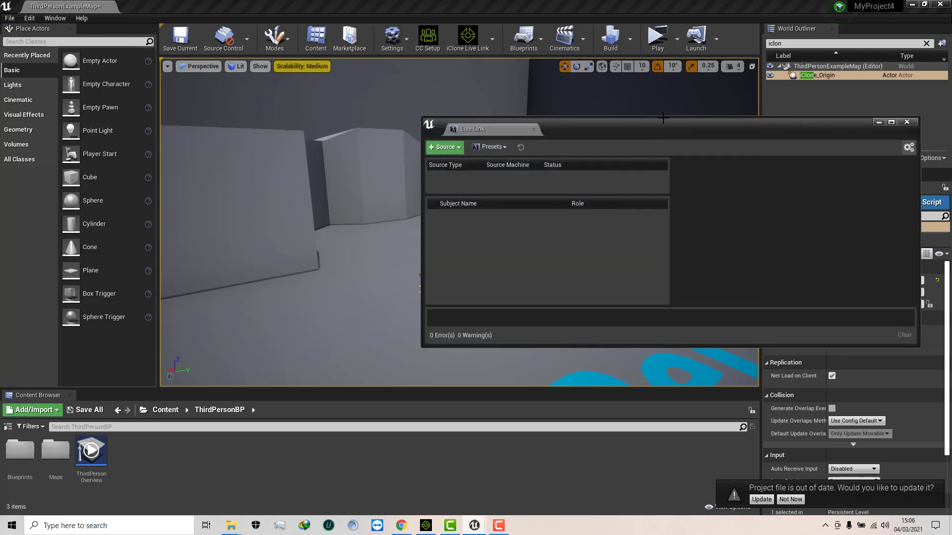
left_click_drag(606, 127, 650, 130)
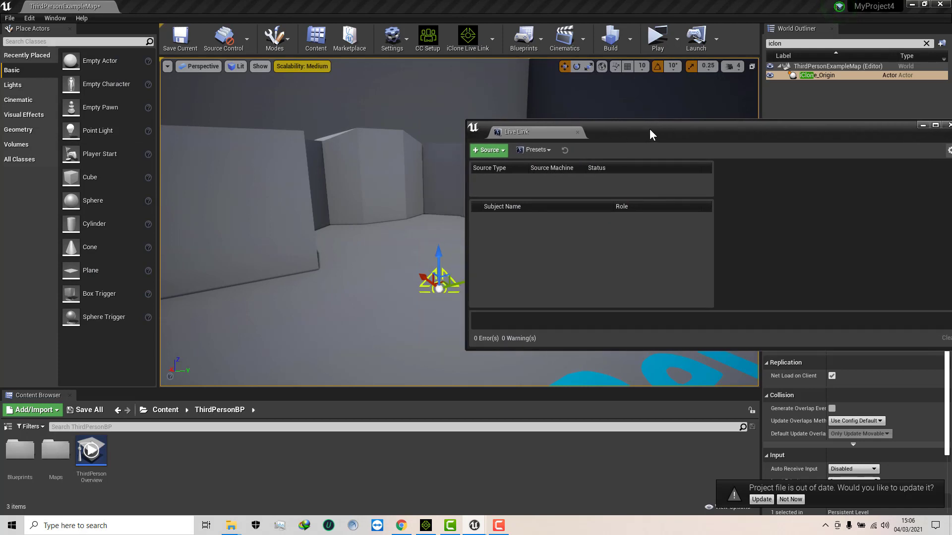
Add an iClone LiveLink source on port 54321, view its settings, and minimize the Live Link window
left_click(475, 151)
mouse_move(490, 193)
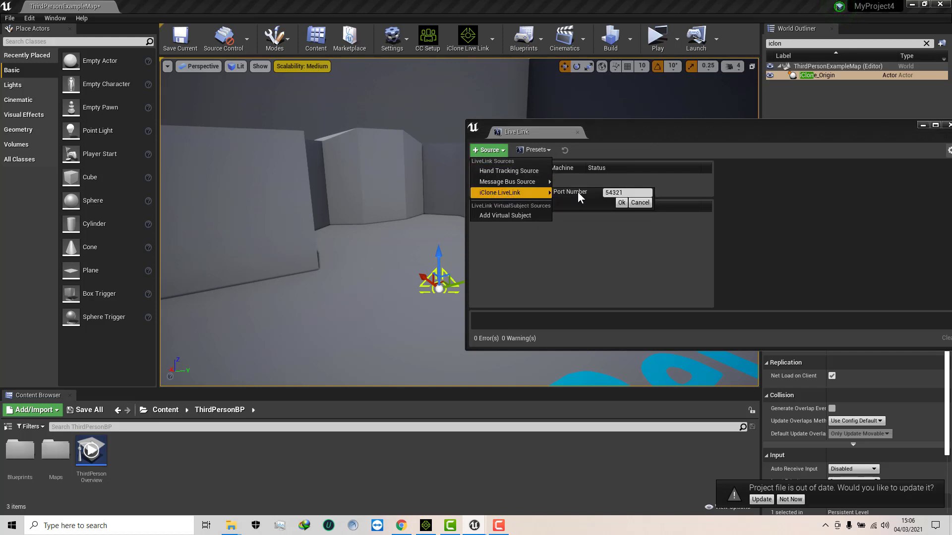
left_click(620, 204)
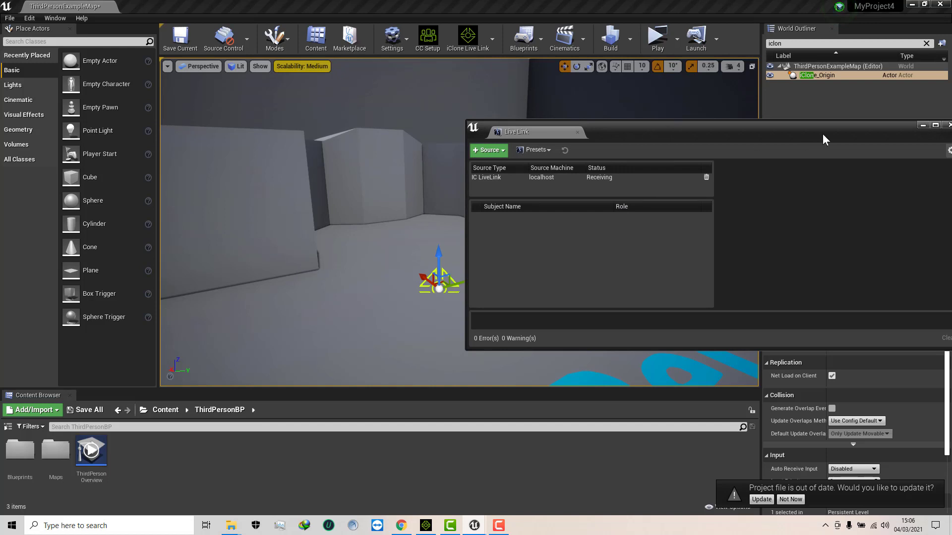
left_click(485, 178)
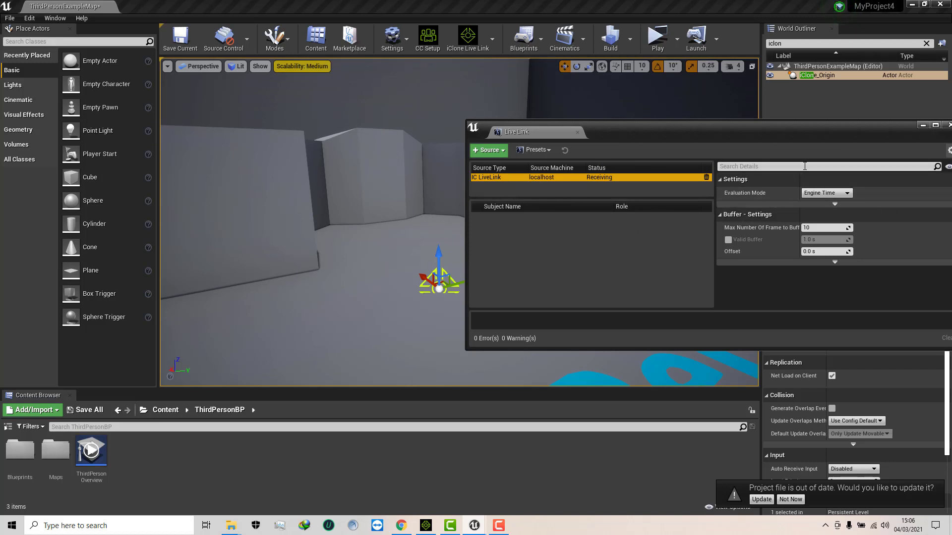
left_click(921, 126)
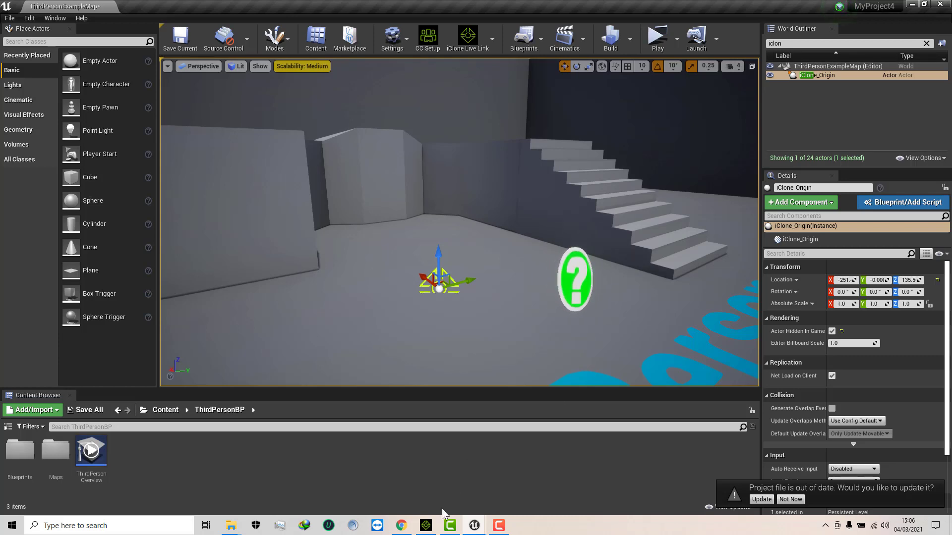
Switch to iClone, then close and reopen the Unreal Live Link plugin's transfer settings
left_click(425, 527)
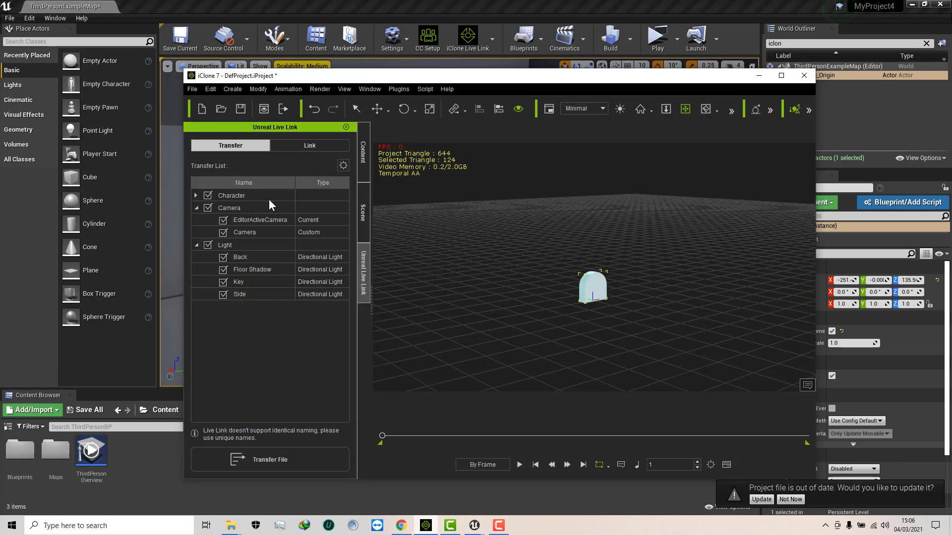
left_click(346, 127)
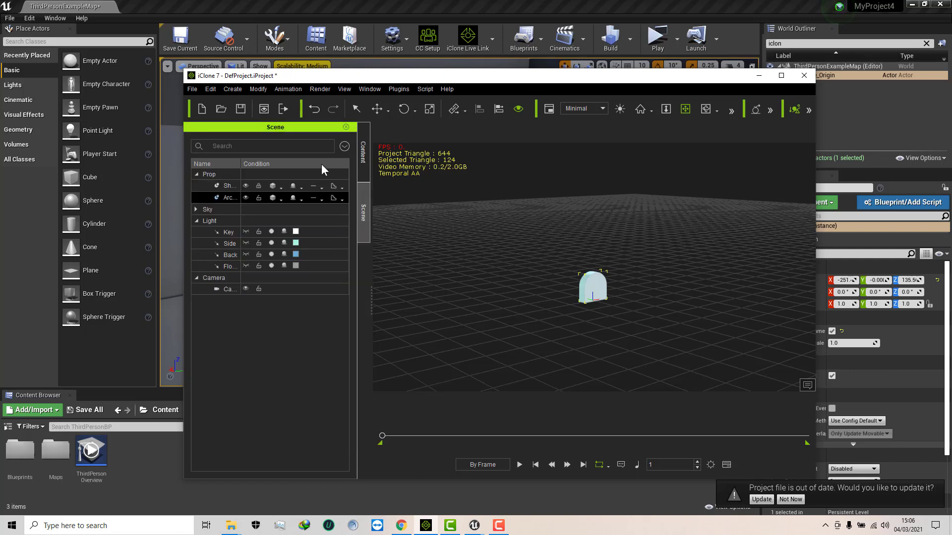
left_click(397, 91)
mouse_move(415, 116)
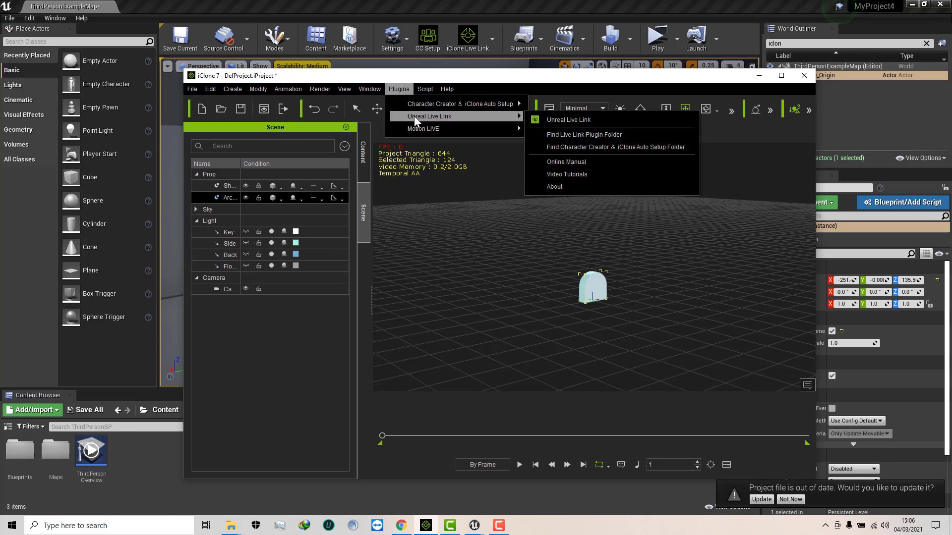
left_click(564, 121)
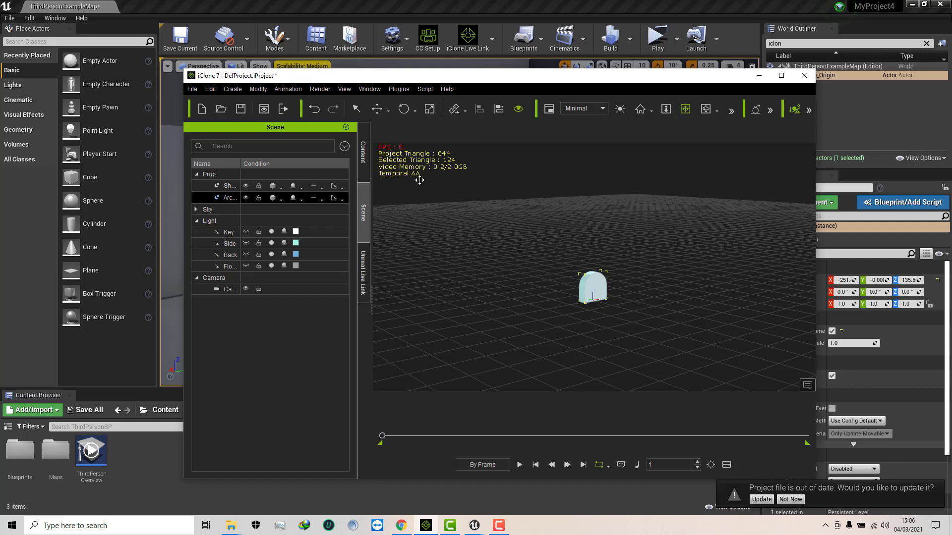
left_click(362, 276)
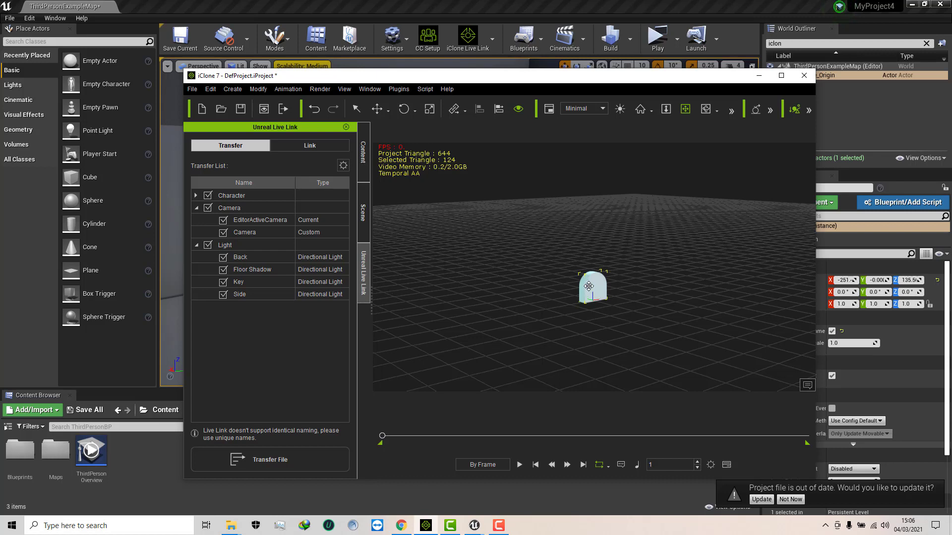
Delete the arch prop from the iClone scene and transfer the checked character, camera and light entries to Unreal
left_click(208, 89)
left_click(236, 132)
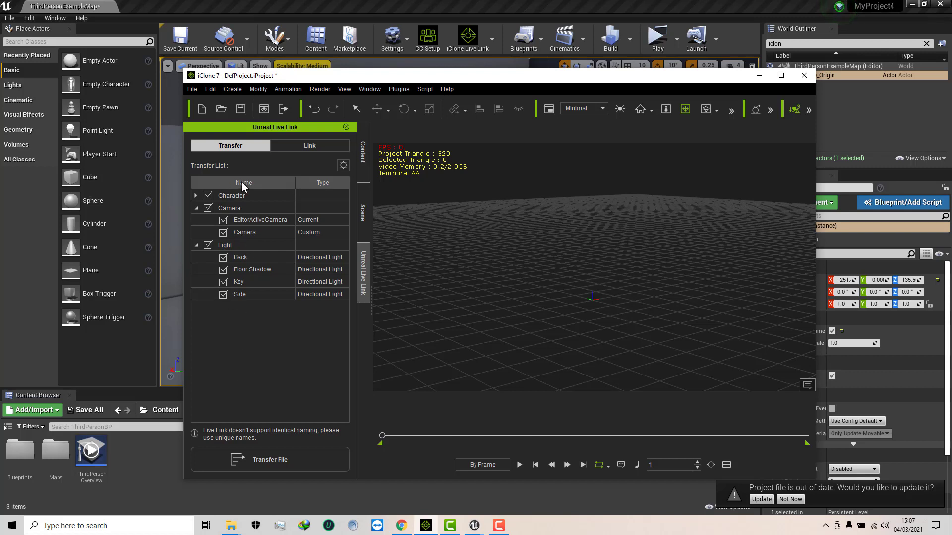
left_click(260, 460)
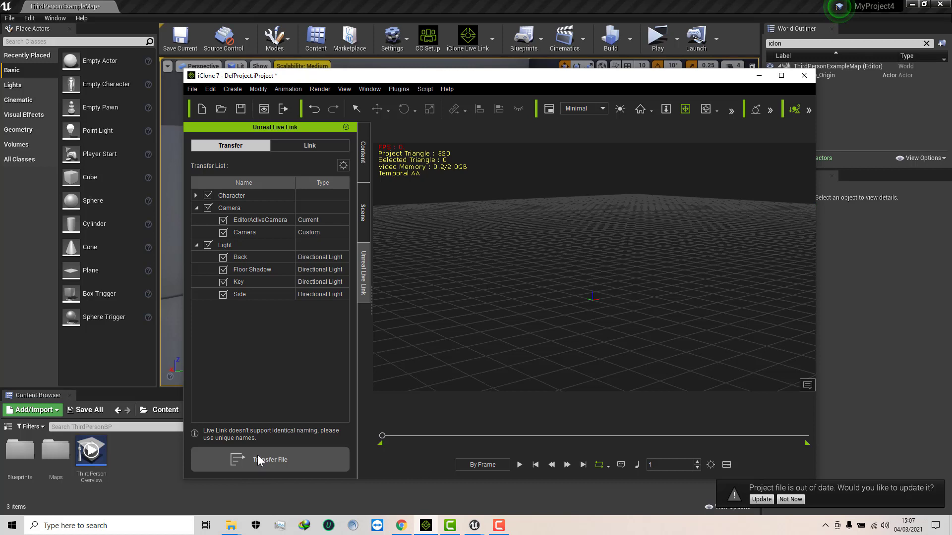
Activate the live link for the listed scene items, move the iClone window aside, and look around the Unreal level
left_click(307, 146)
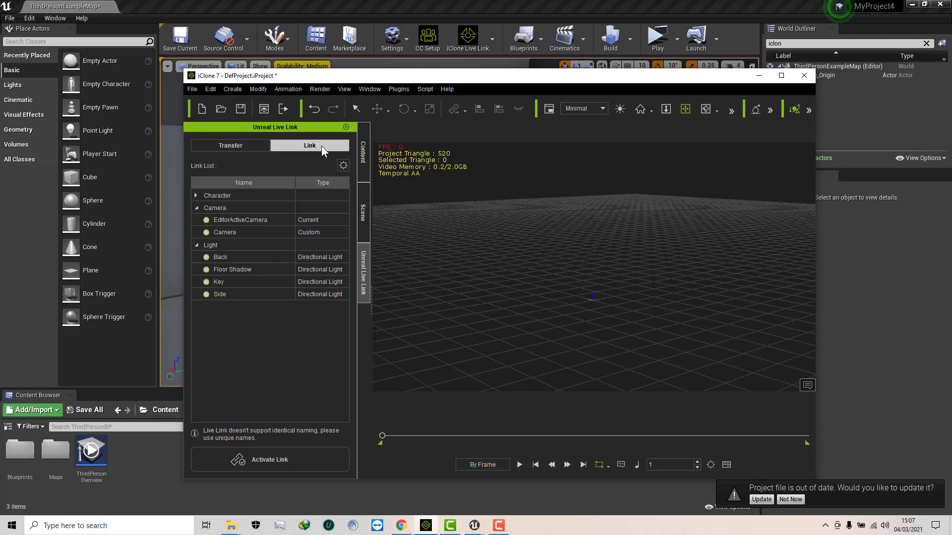
left_click(265, 463)
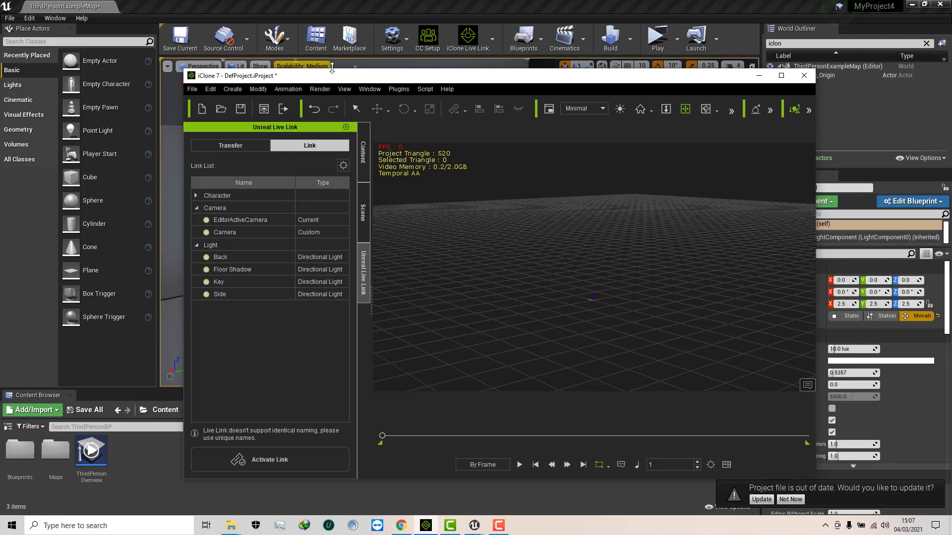
left_click_drag(339, 80, 564, 88)
left_click(487, 469)
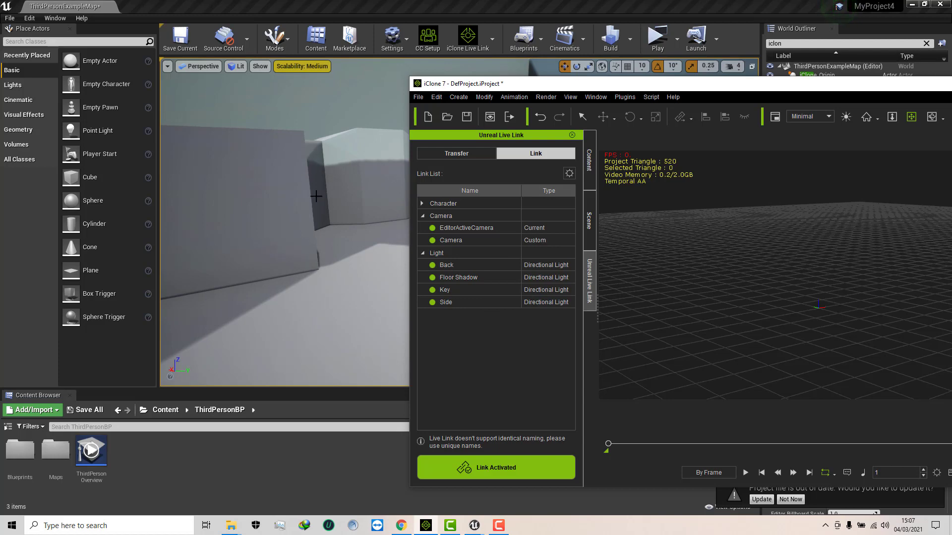
right_click_drag(312, 129, 369, 112)
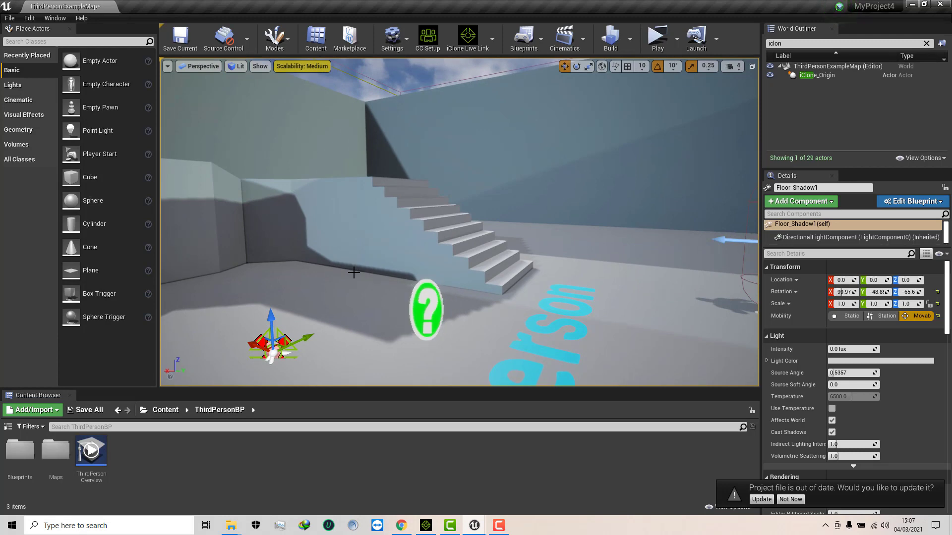
Return to iClone, add the Arc_001 block to the scene, and reopen the Unreal Live Link list
left_click(425, 526)
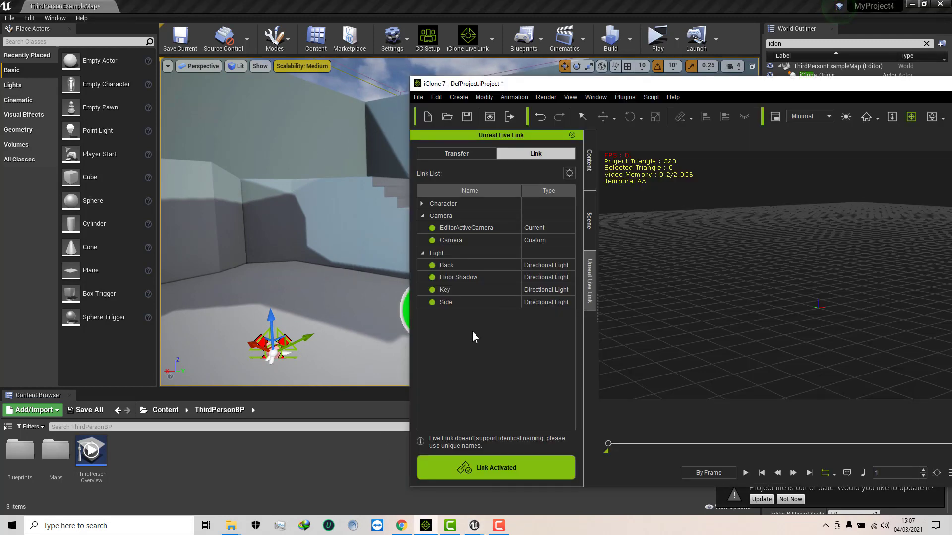
left_click_drag(689, 84, 514, 84)
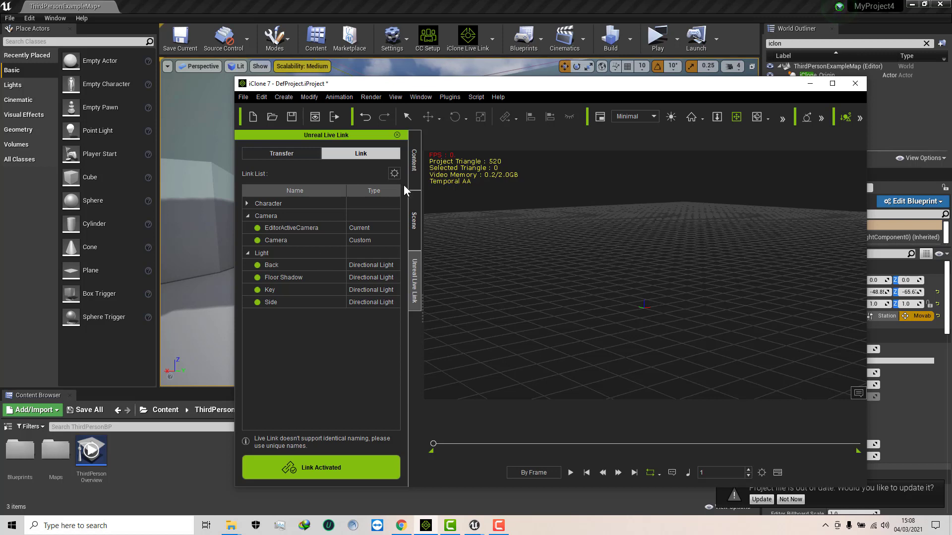
left_click(415, 164)
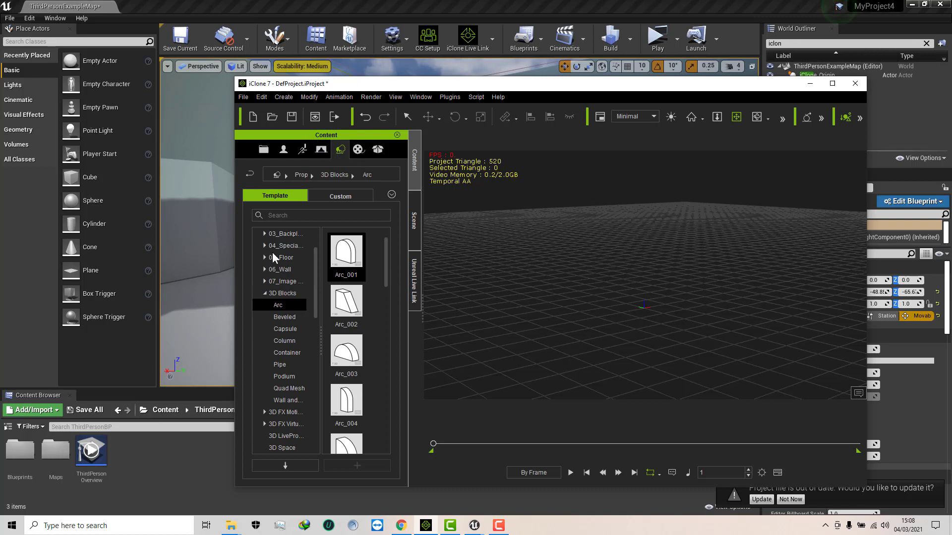
double_click(345, 262)
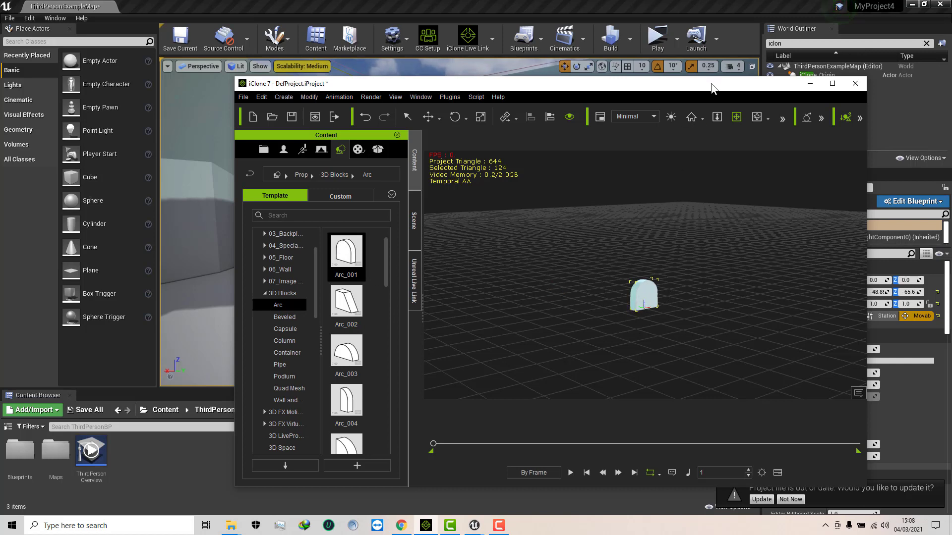
left_click(414, 294)
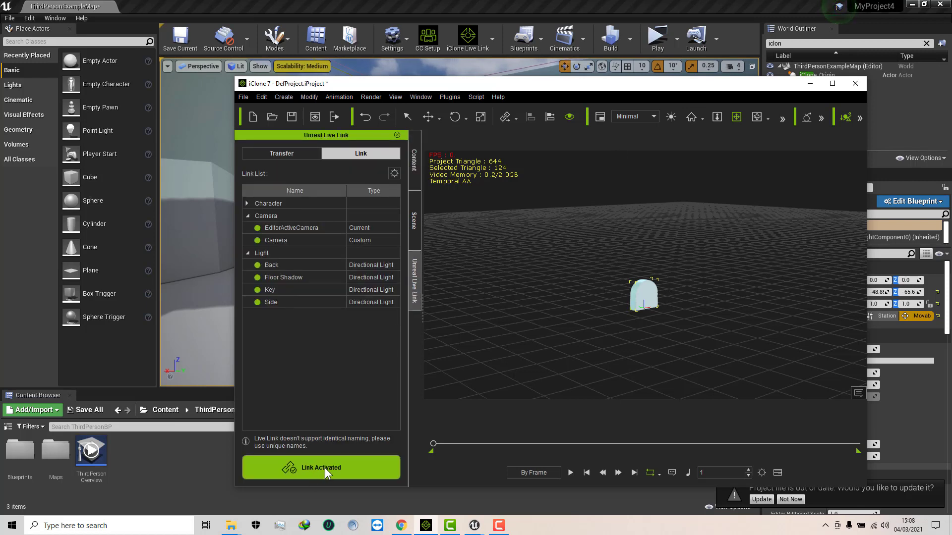
Select the iClone_Origin actor in Unreal, with the iClone window moved aside, and orbit the iClone camera to test the linked camera preview
left_click_drag(624, 86, 168, 109)
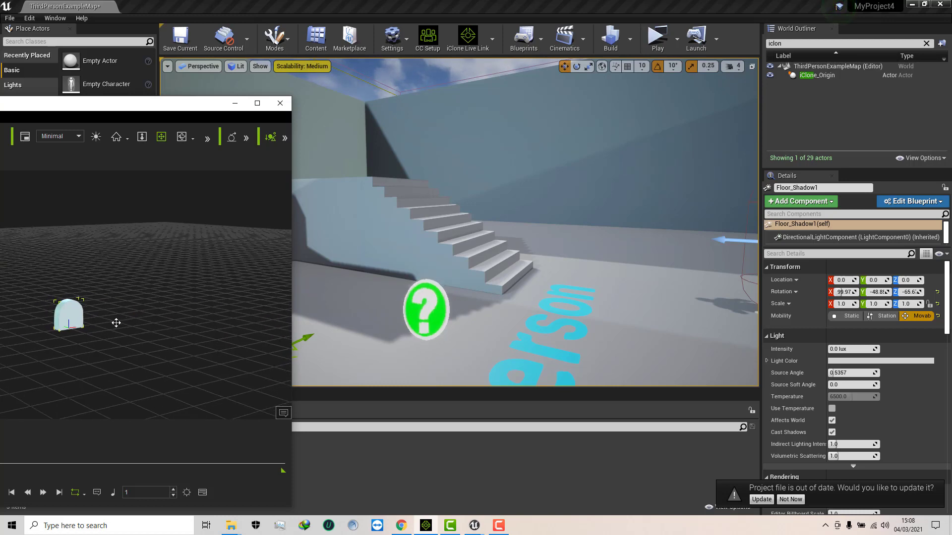
left_click(821, 76)
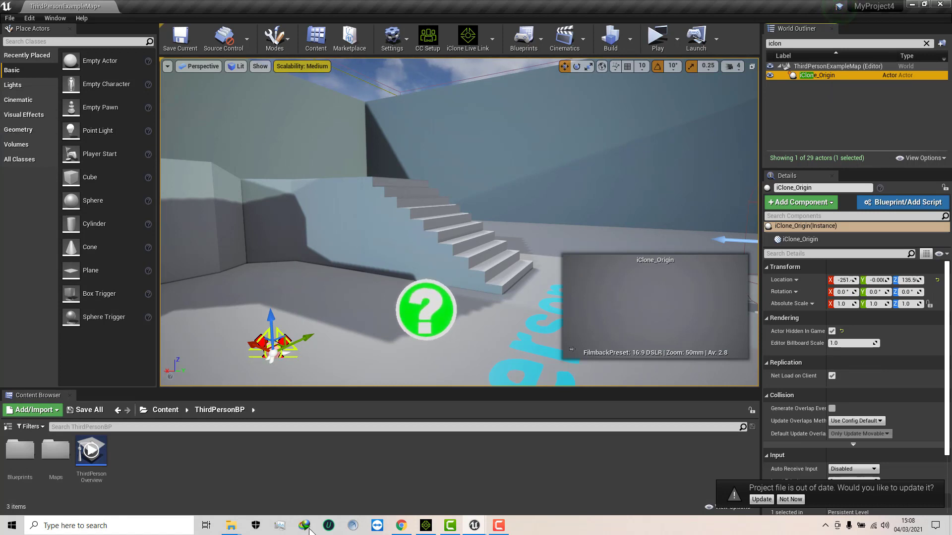
left_click(425, 526)
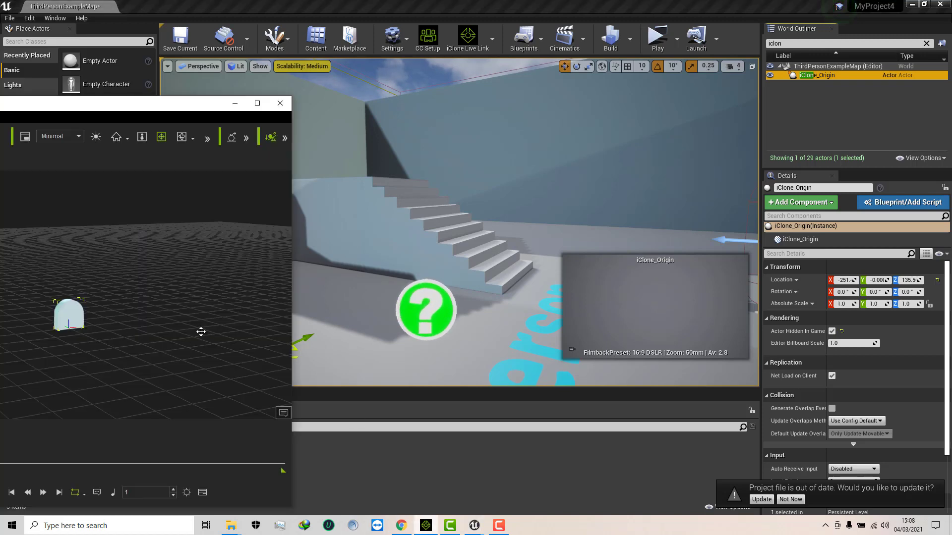
right_click_drag(198, 332, 225, 302)
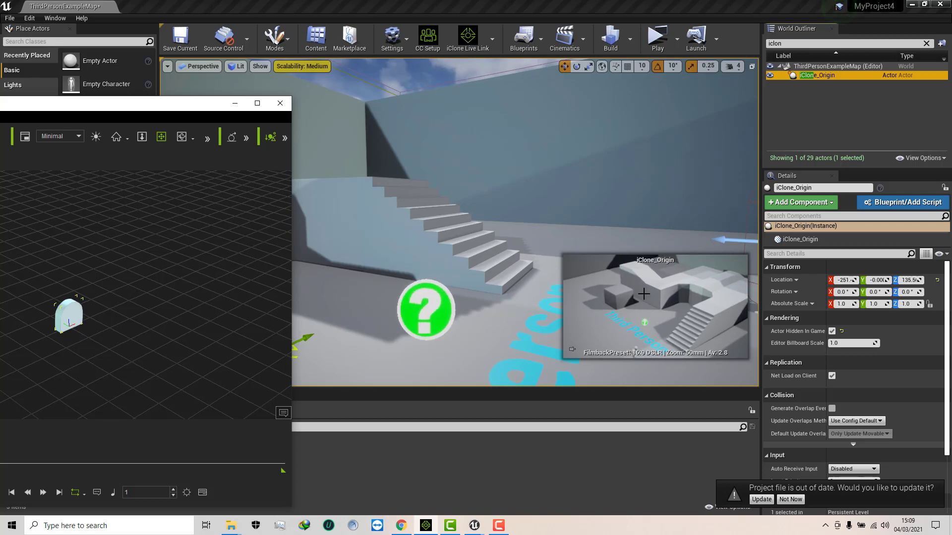
Switch the Unreal viewport to EditorActiveCamera and orbit the iClone camera to test that the view follows
left_click(235, 103)
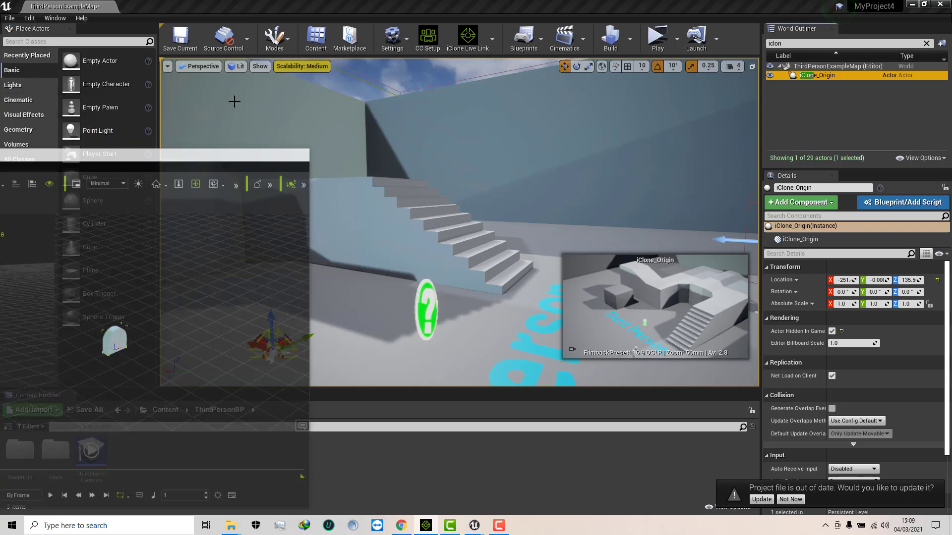
left_click(195, 67)
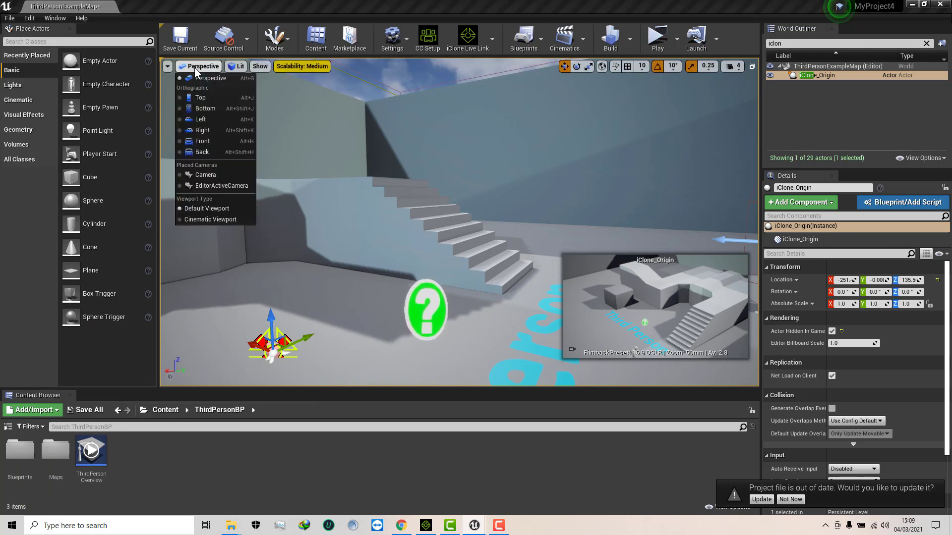
left_click(211, 187)
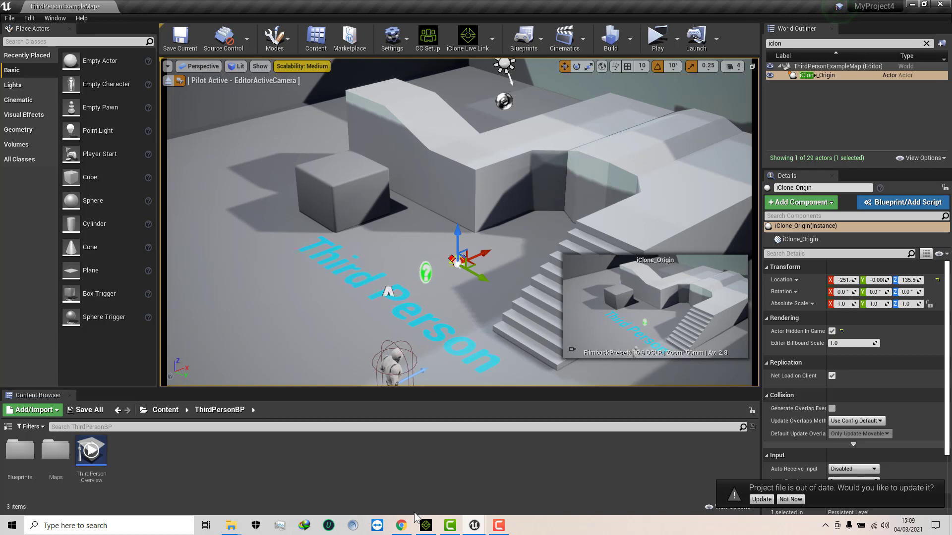
left_click(426, 525)
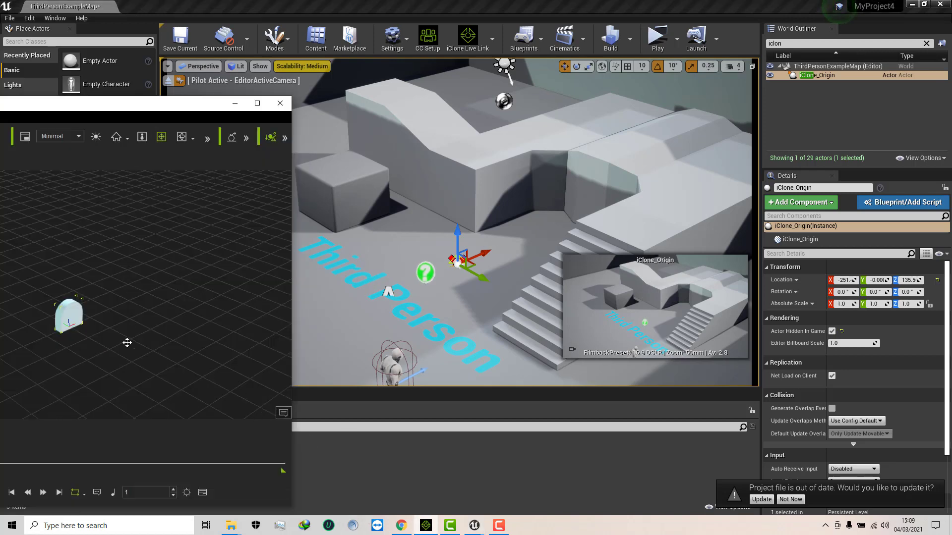
right_click_drag(128, 342, 186, 342)
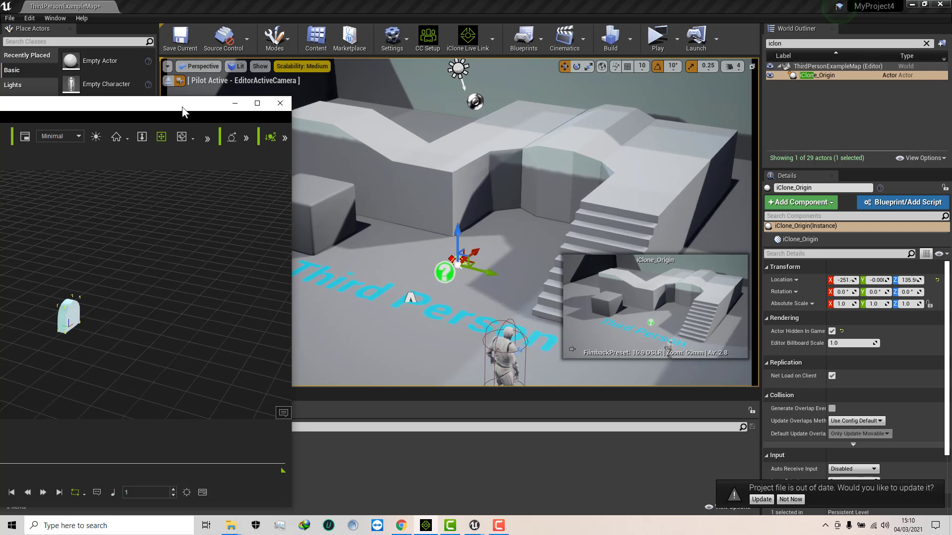
Maximize the iClone window and select the current camera
left_click_drag(164, 106, 438, 93)
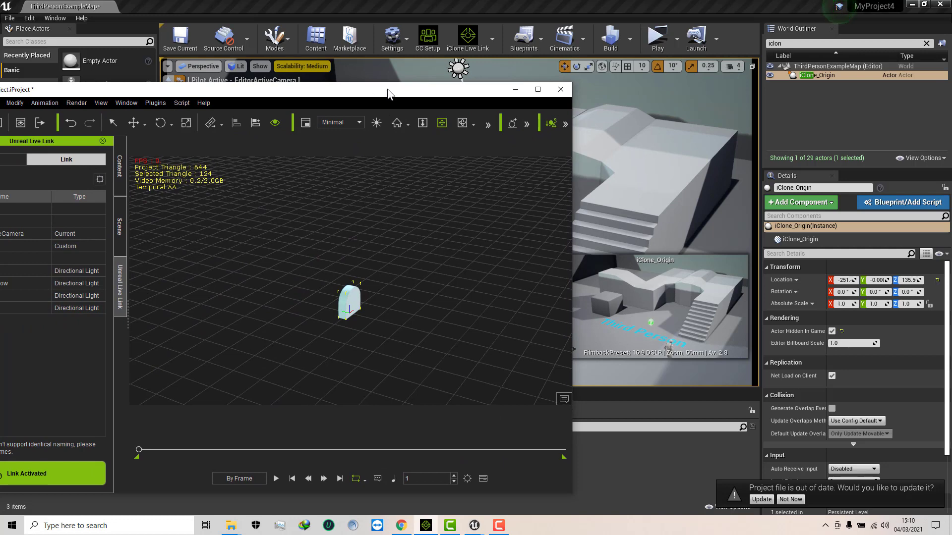
left_click_drag(342, 92, 433, 61)
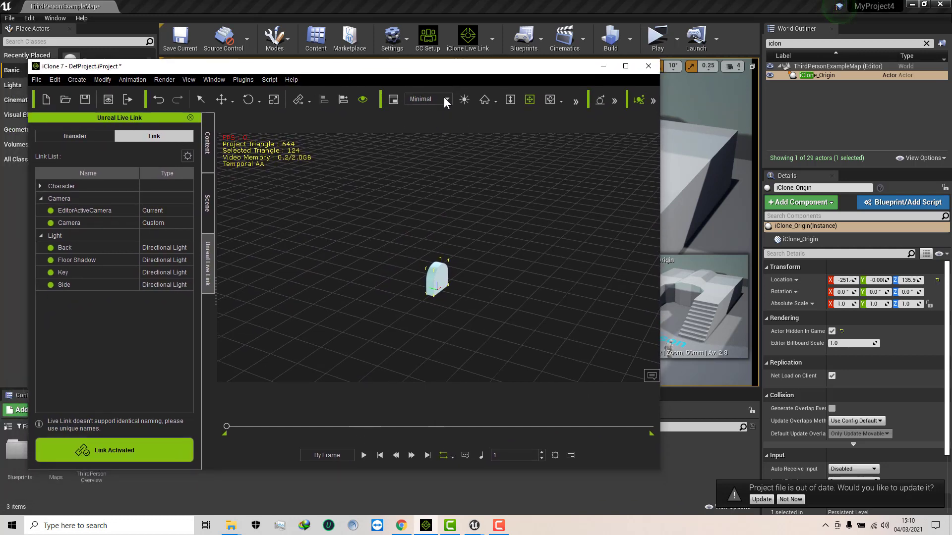
left_click(624, 66)
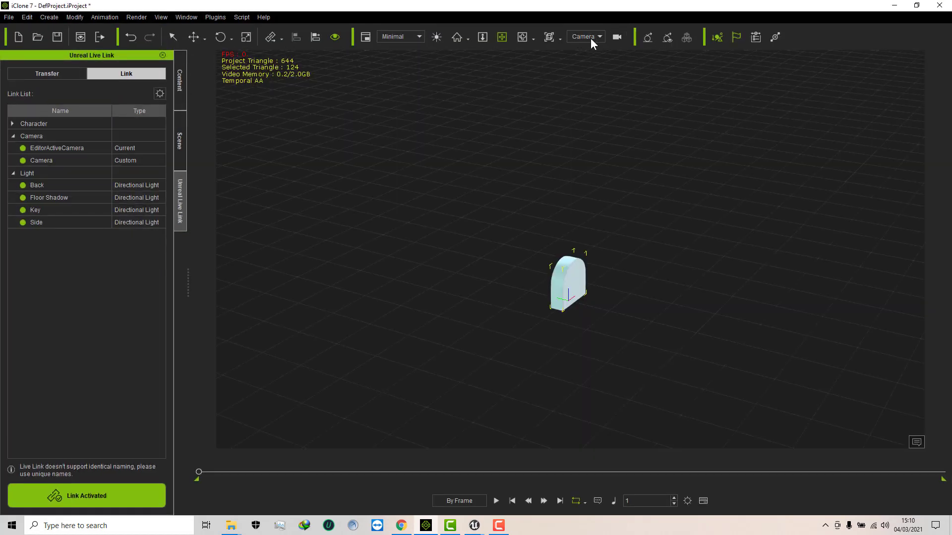
left_click(616, 36)
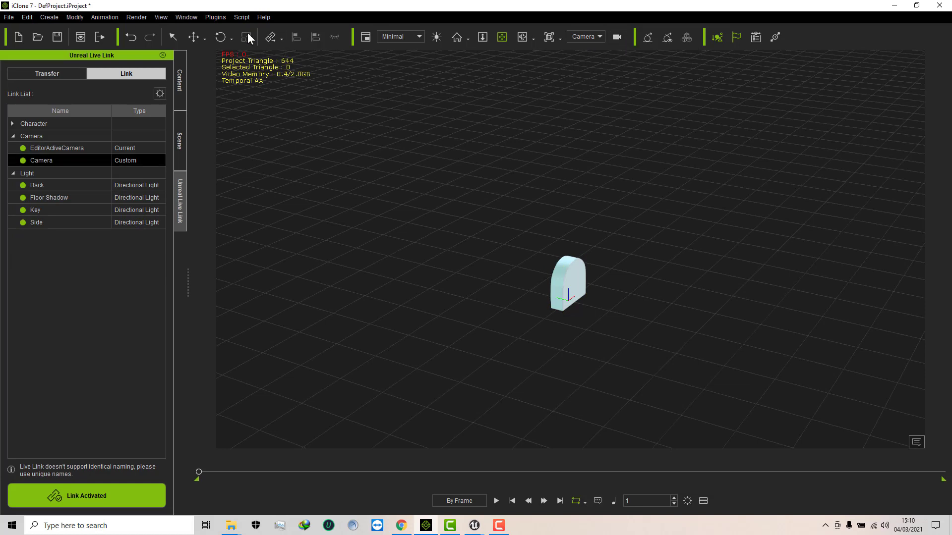
Switch the iClone workspace layout to Animation and then back to Standard
left_click(183, 17)
mouse_move(227, 33)
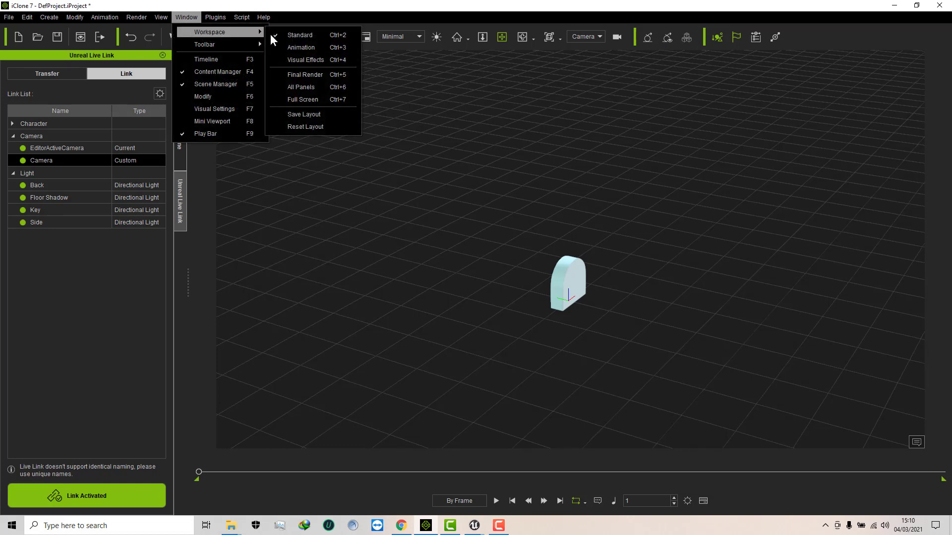
left_click(294, 47)
left_click(183, 18)
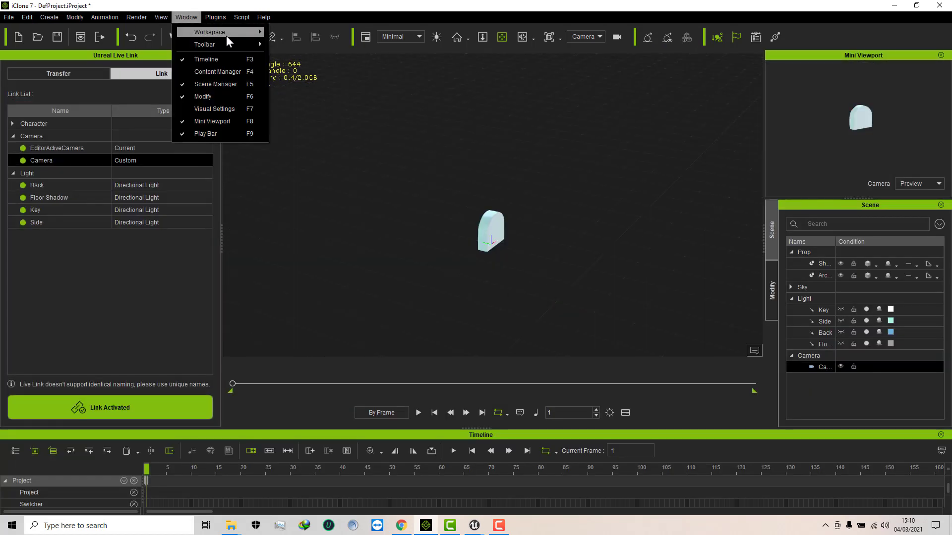
mouse_move(226, 33)
left_click(292, 33)
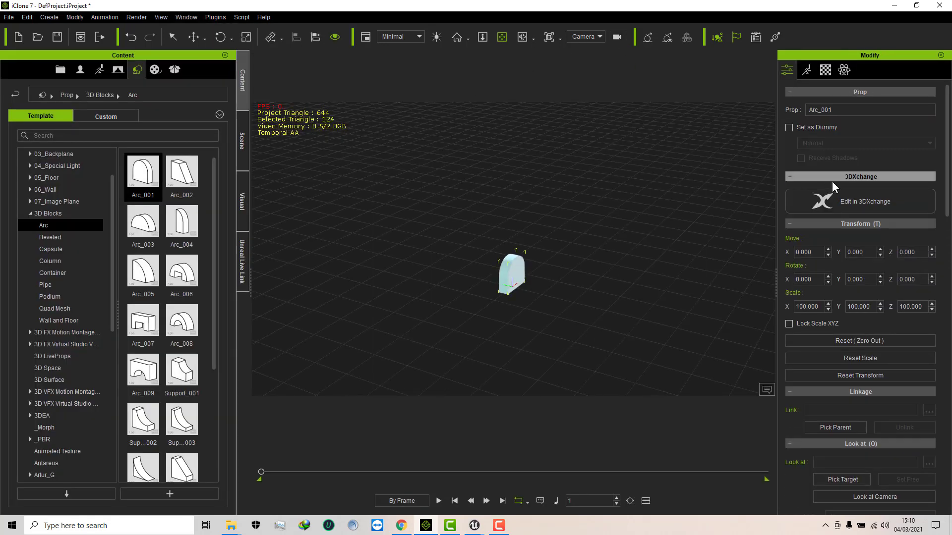
Show the current camera's properties, switch the view to Preview and back to Camera, and orbit the camera to a lower angle
left_click(617, 38)
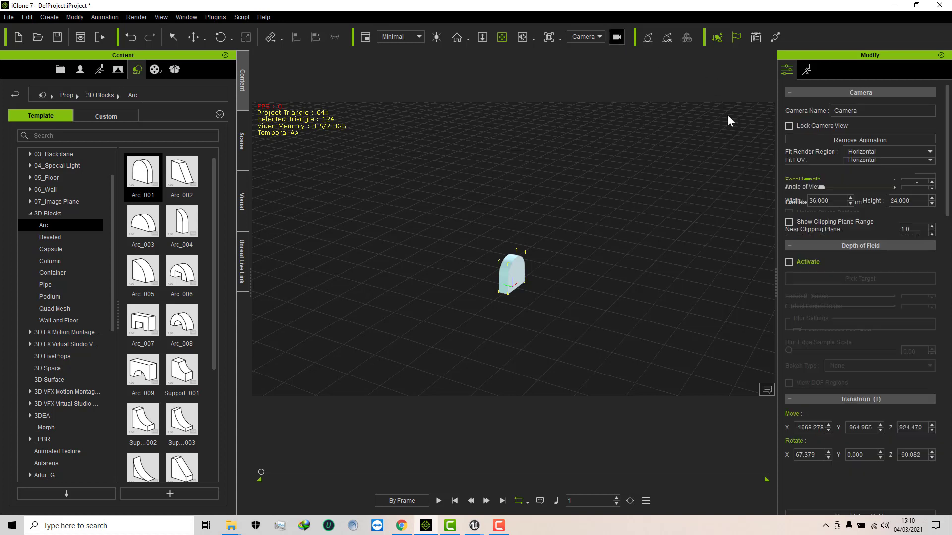
left_click(858, 146)
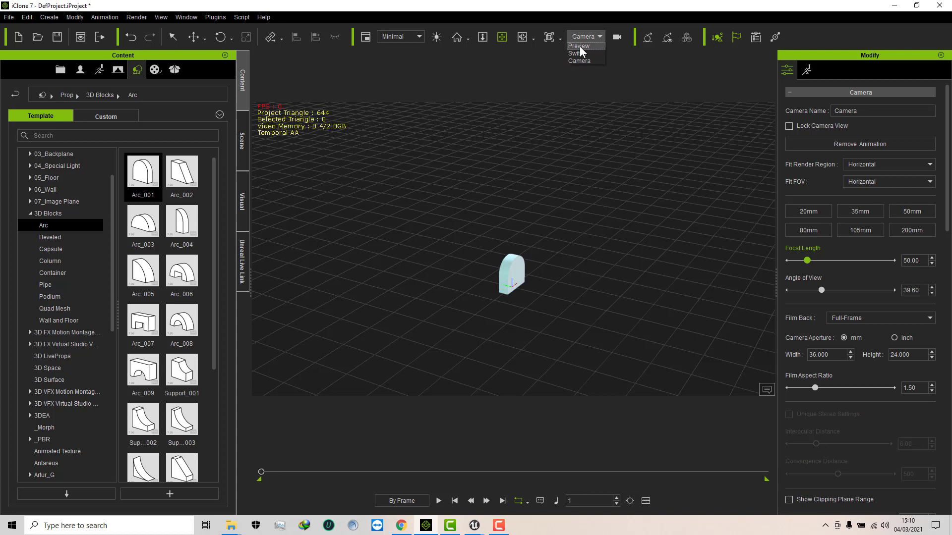
left_click(579, 46)
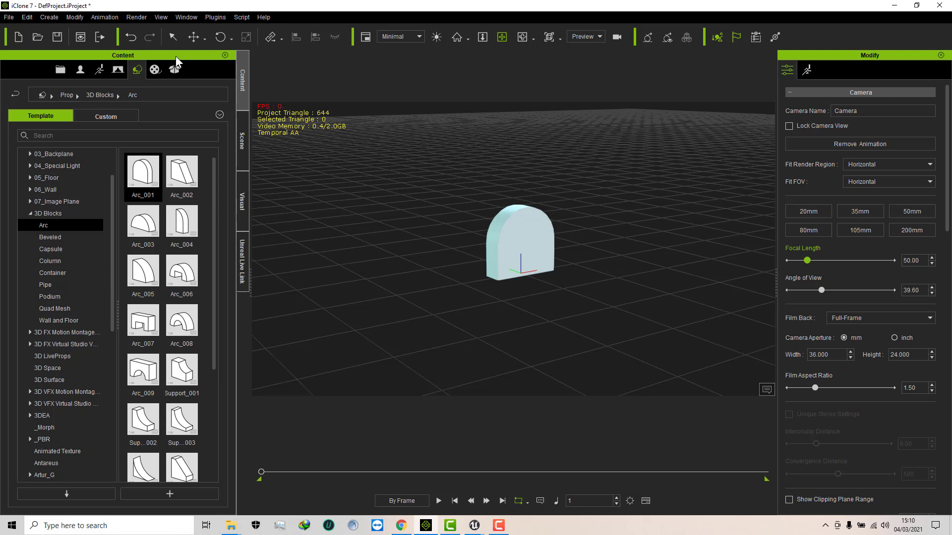
left_click(49, 18)
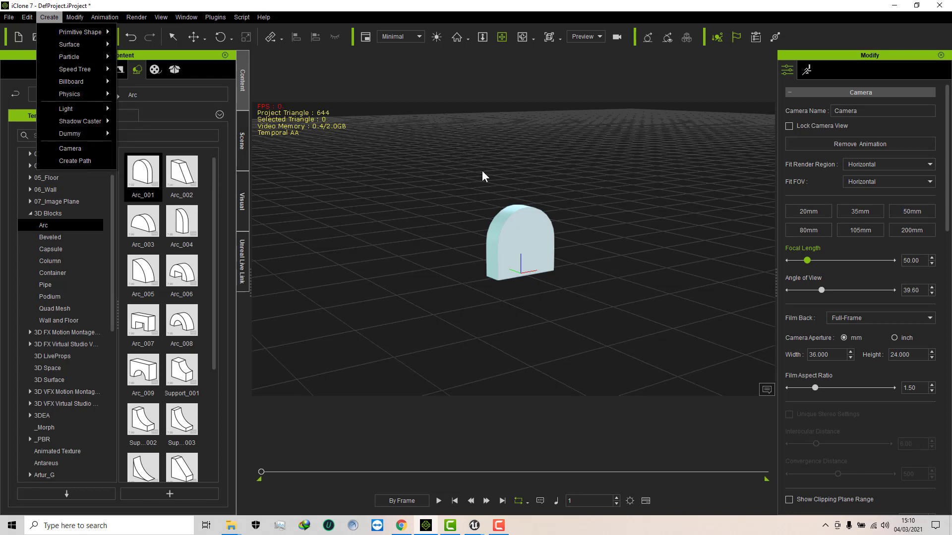
left_click(600, 38)
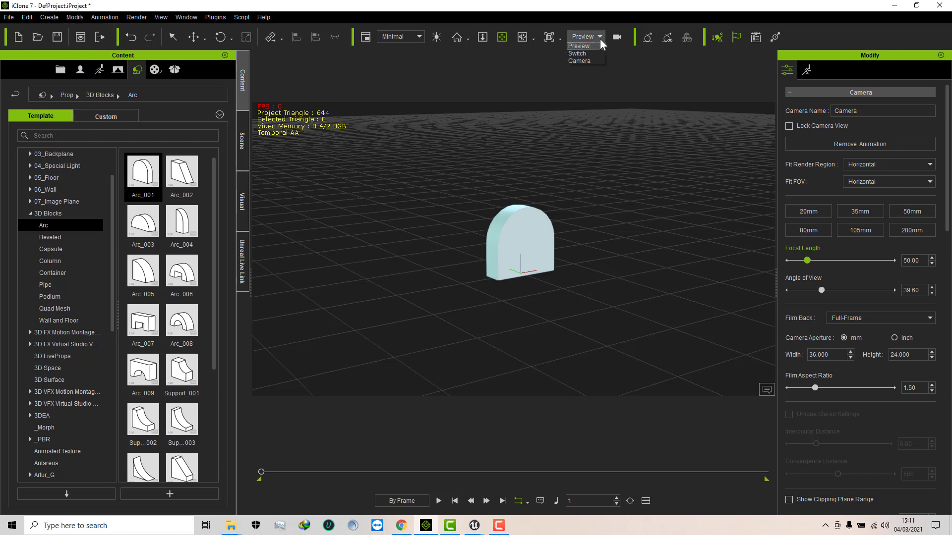
left_click(578, 61)
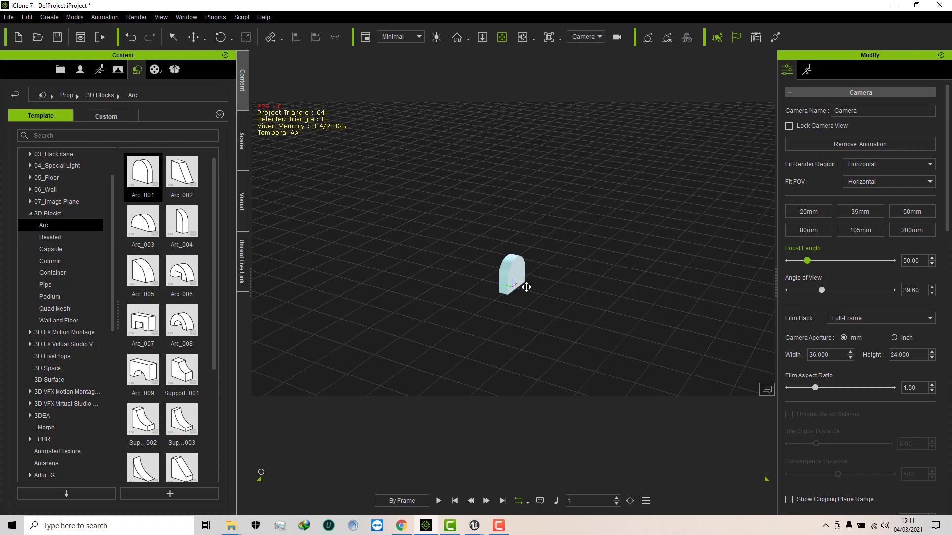
right_click_drag(527, 228, 512, 433)
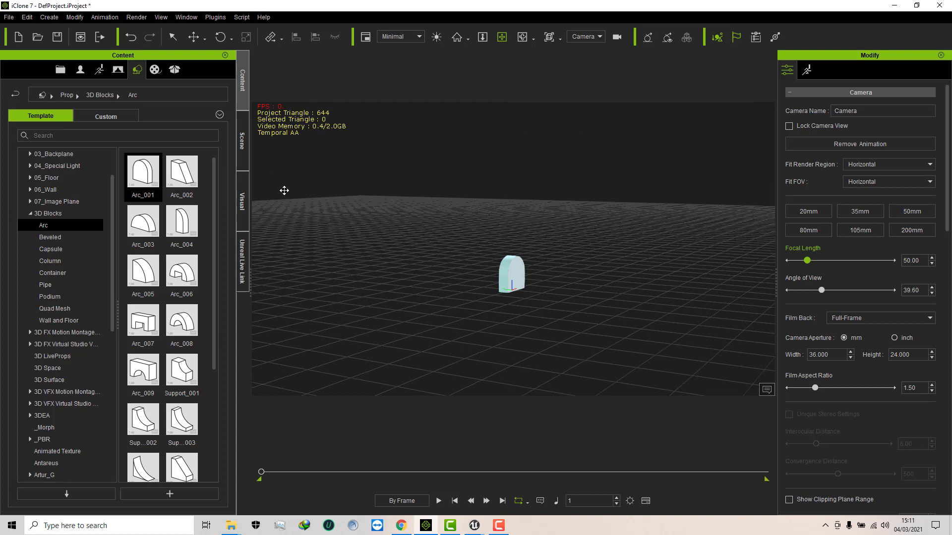
Look through the program preferences from the Content section down to External Texture, then close them
left_click(27, 17)
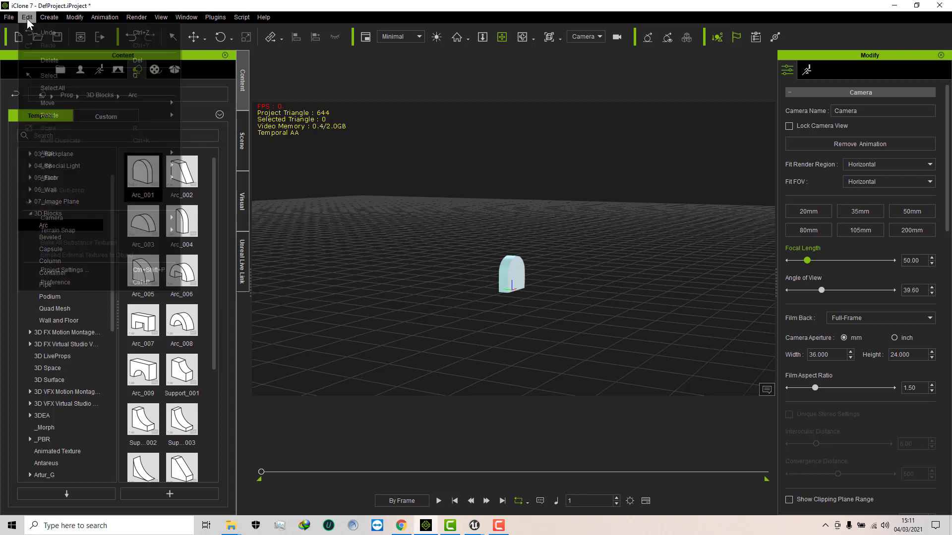
left_click(56, 282)
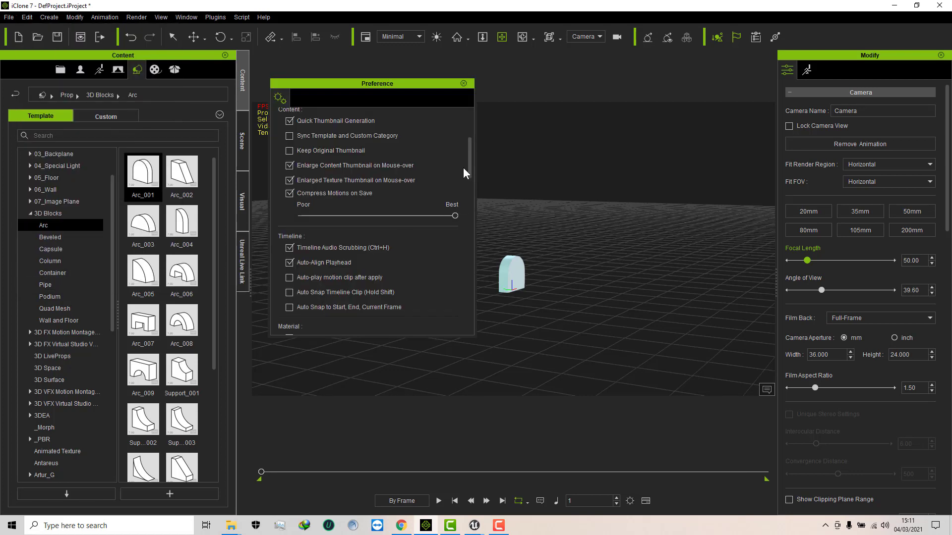
left_click_drag(470, 159, 469, 203)
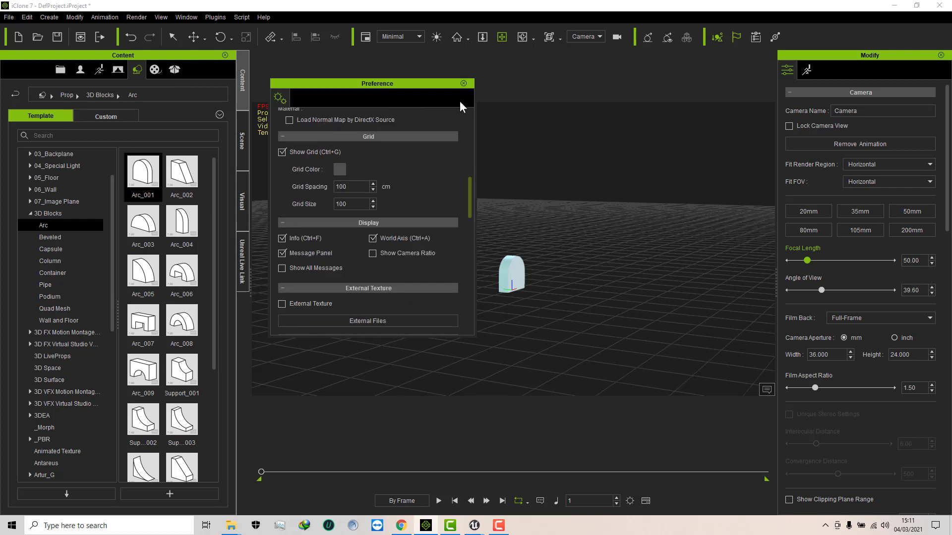
left_click(463, 84)
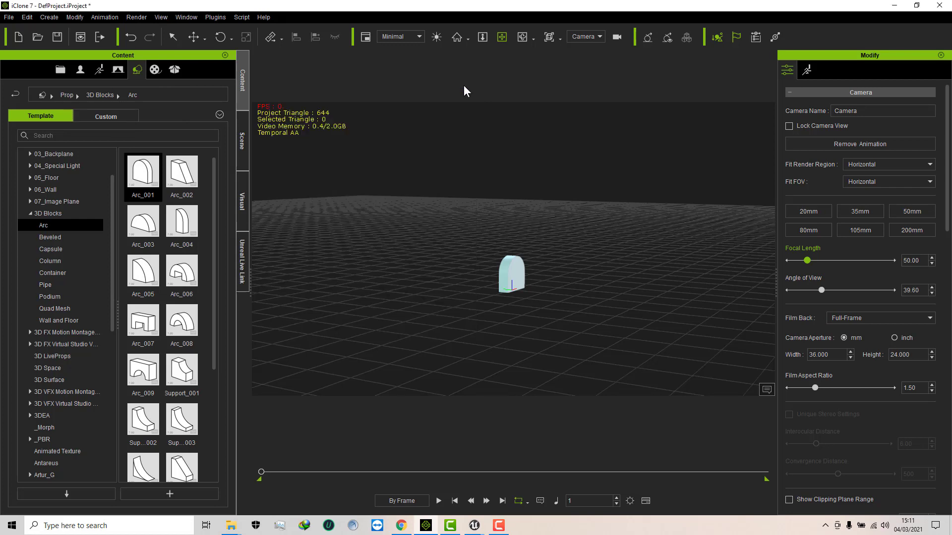
Set the project's total frames to 3000 in the project settings and close them
left_click(26, 17)
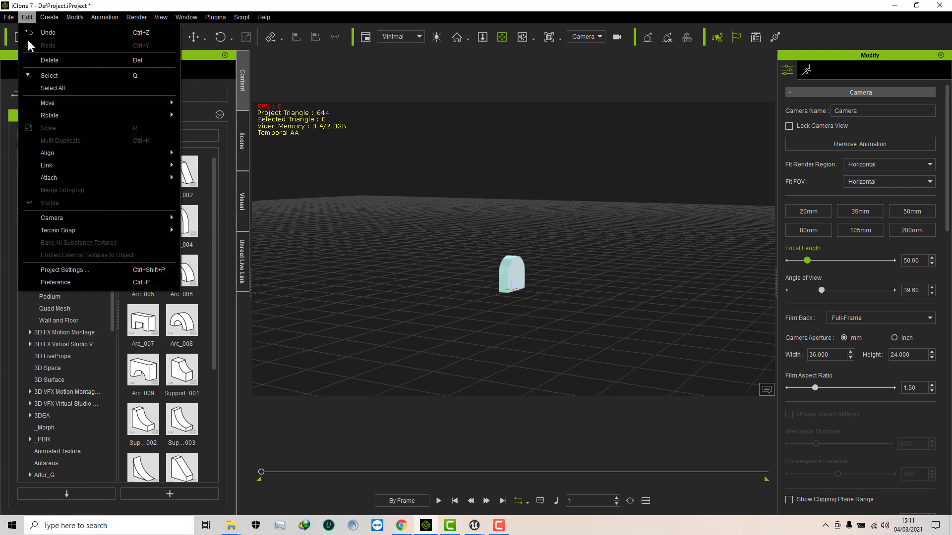
left_click(59, 272)
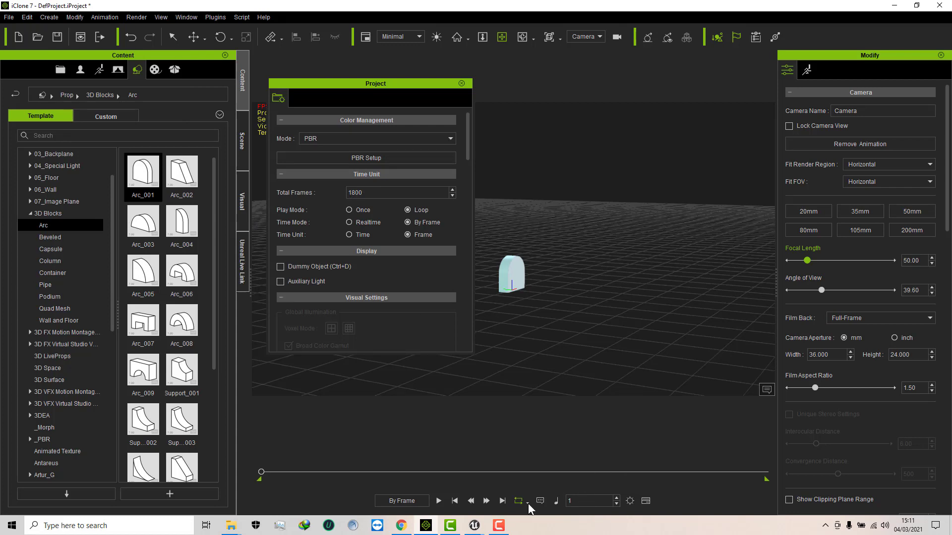
left_click(502, 500)
left_click(376, 195)
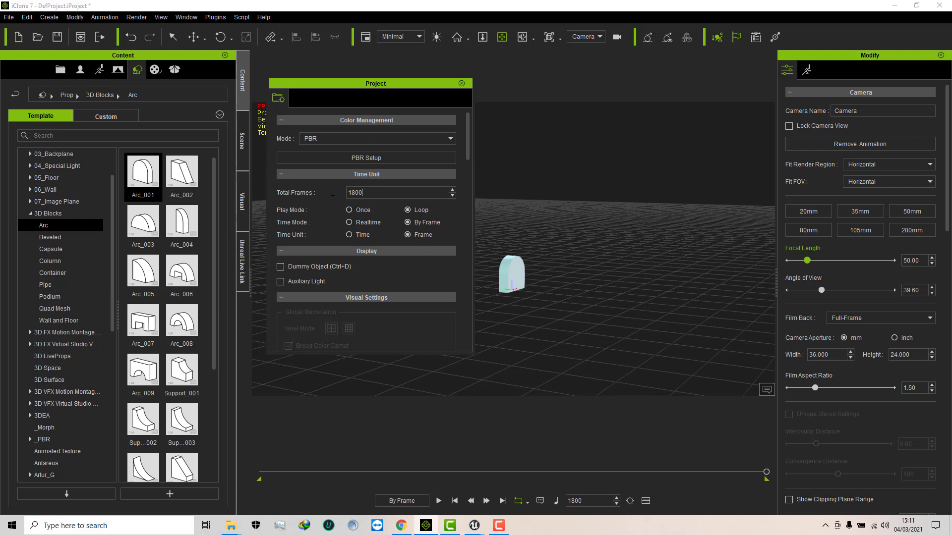
double_click(358, 193)
type("3000")
key("Return")
left_click(461, 84)
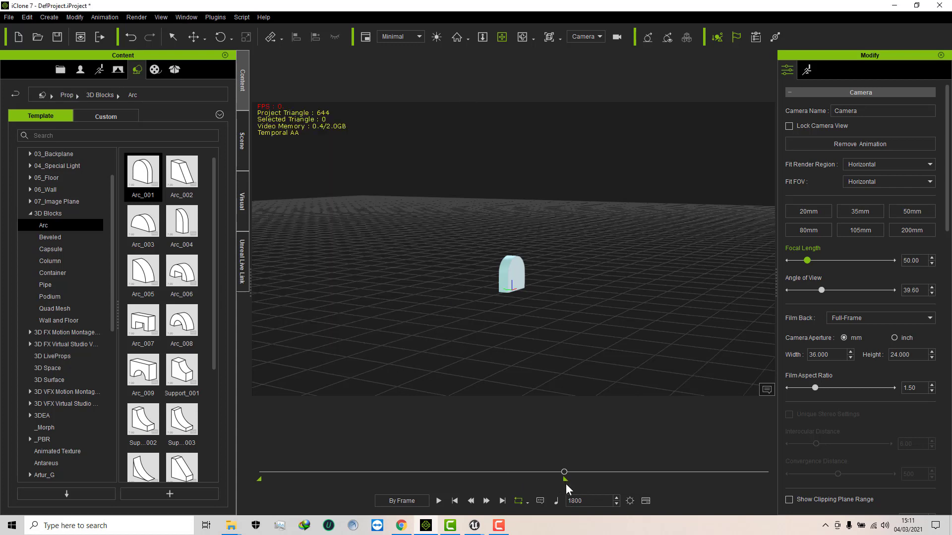
Extend the playback range to the end of the timeline and return the playhead to frame 1
left_click_drag(564, 481, 573, 480)
left_click(502, 501)
left_click(453, 501)
Hide the Modify panel and arrange the restored iClone window beside Unreal's viewport
left_click(941, 56)
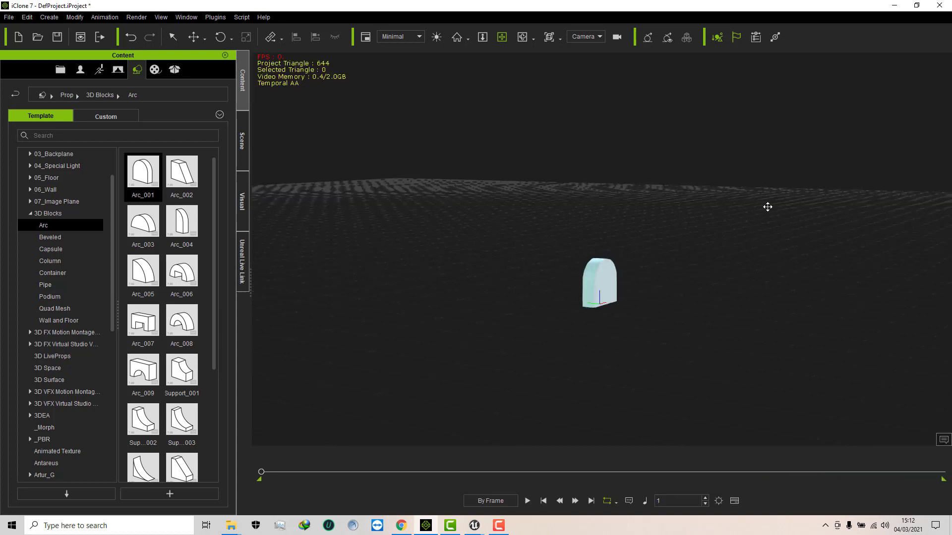
left_click(916, 6)
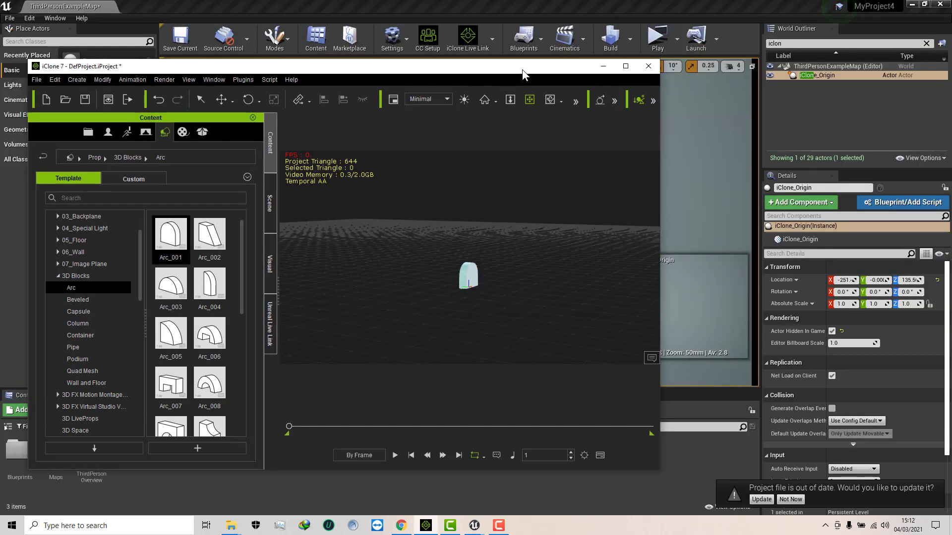
left_click_drag(469, 67, 241, 75)
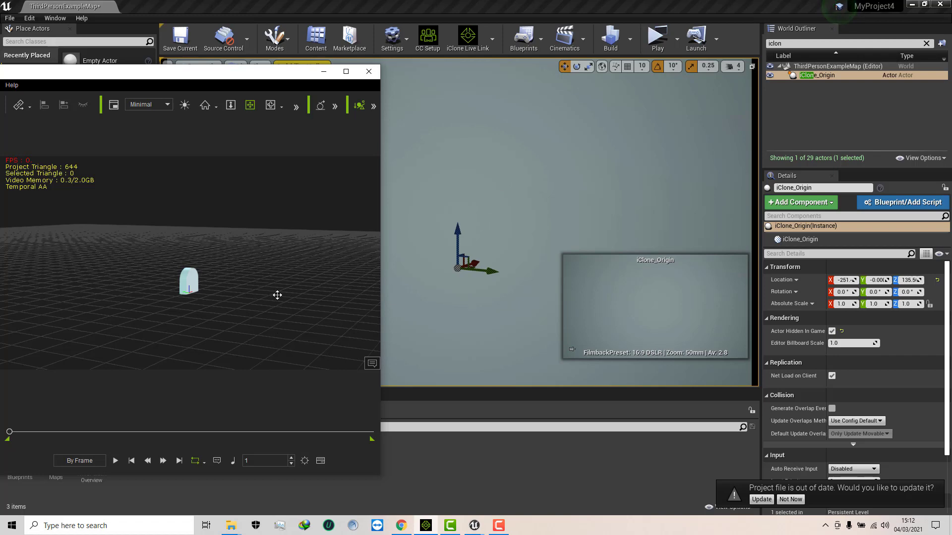
Test the live link by orbiting, zooming and panning the iClone camera, with its window moved aside to watch Unreal's viewport
right_click_drag(276, 295, 274, 335, "alt")
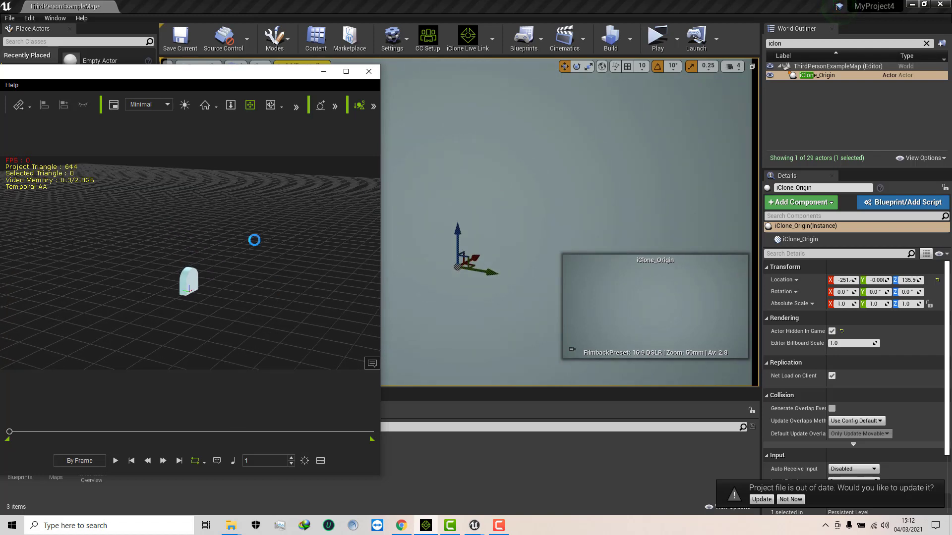
left_click(231, 105)
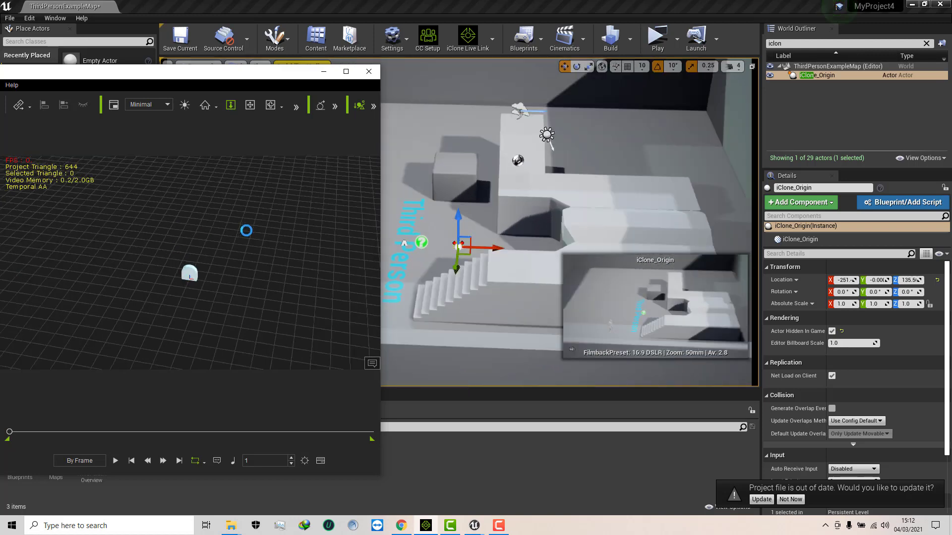
left_click_drag(211, 76, 110, 87)
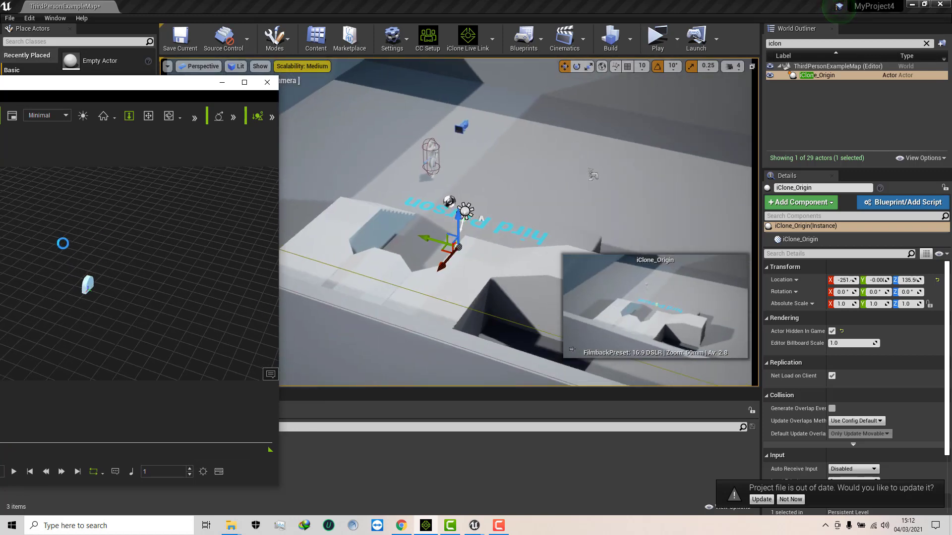
mouse_move(64, 246)
right_mouse_down()
mouse_move(47, 245)
mouse_move(62, 245)
mouse_move(63, 233)
right_mouse_up()
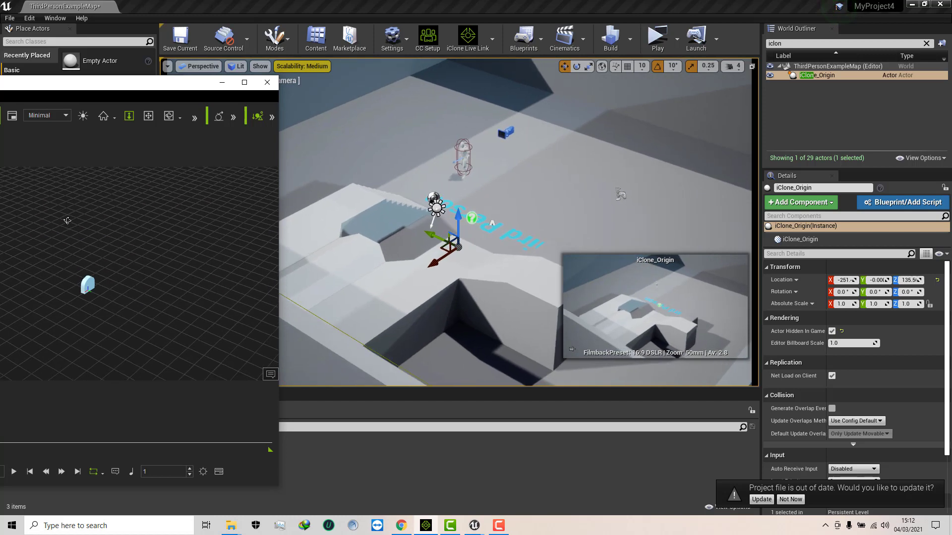
left_click_drag(138, 203, 157, 185)
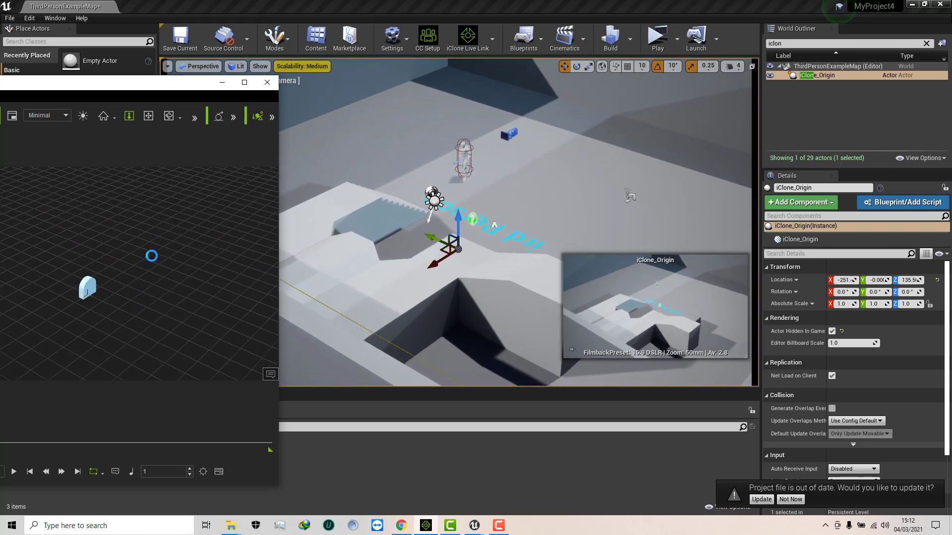
left_click_drag(150, 255, 208, 264)
left_click(149, 115)
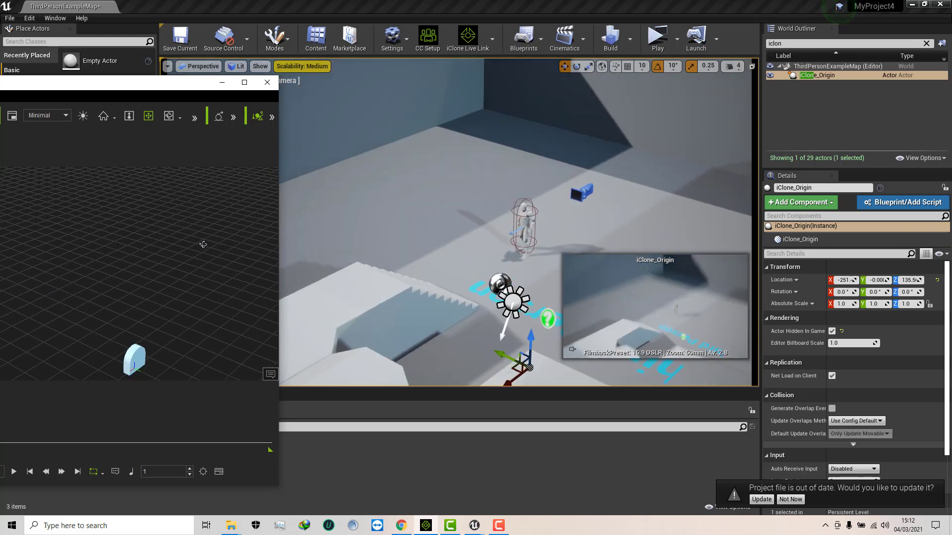
left_click_drag(191, 249, 157, 242)
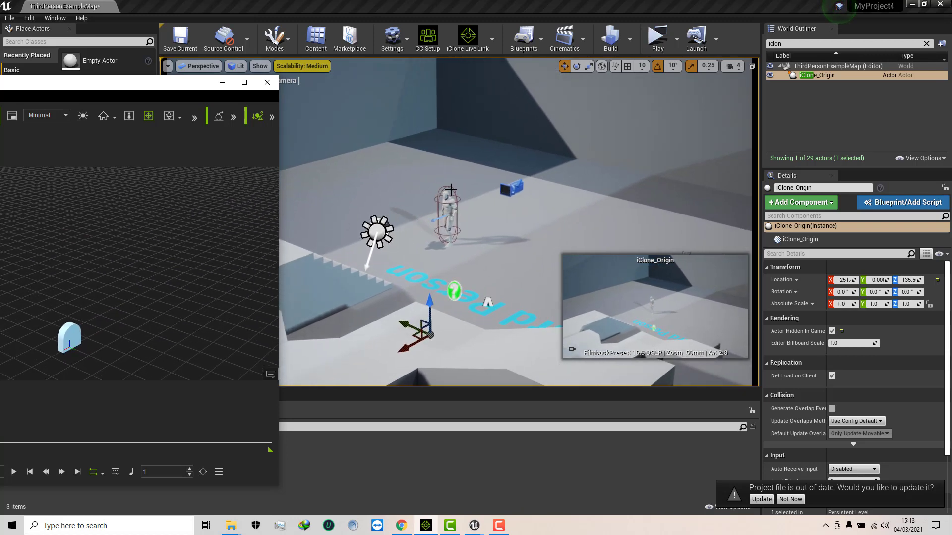
Uncover the iClone playback controls and play the timeline, pausing at frame 253
left_click_drag(120, 85, 295, 82)
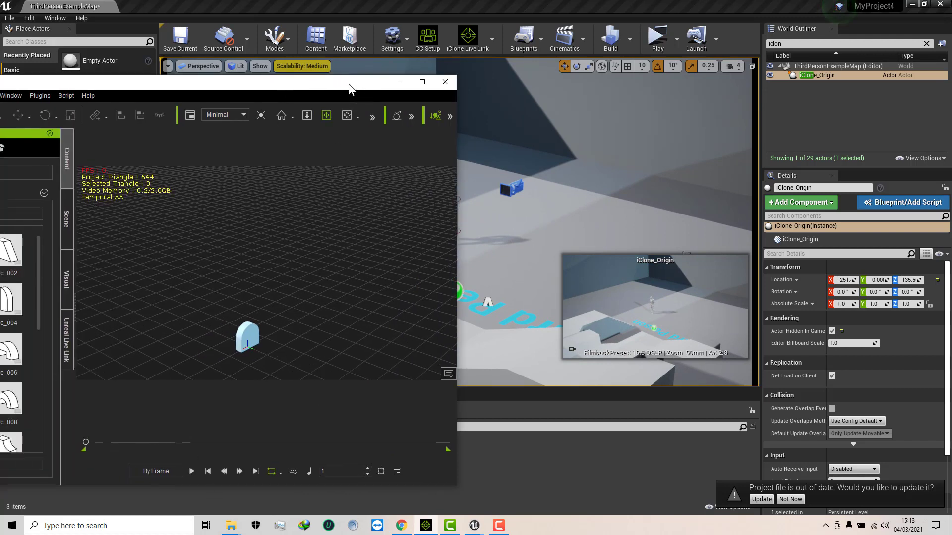
left_click_drag(347, 87, 301, 90)
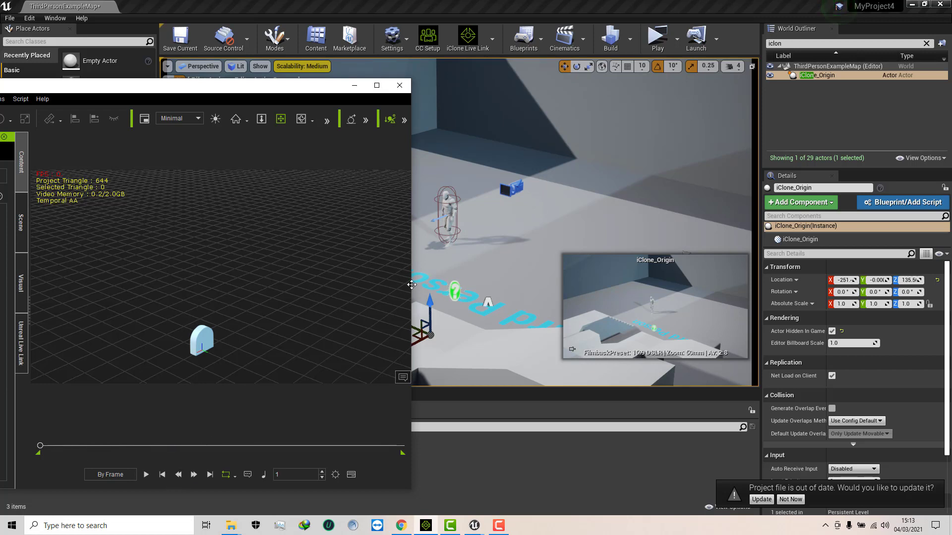
left_click(145, 475)
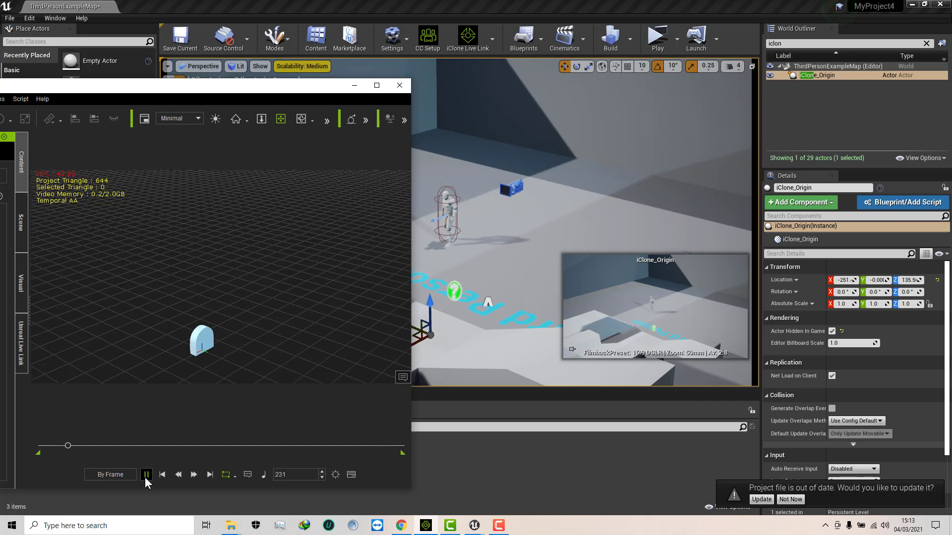
left_click(146, 475)
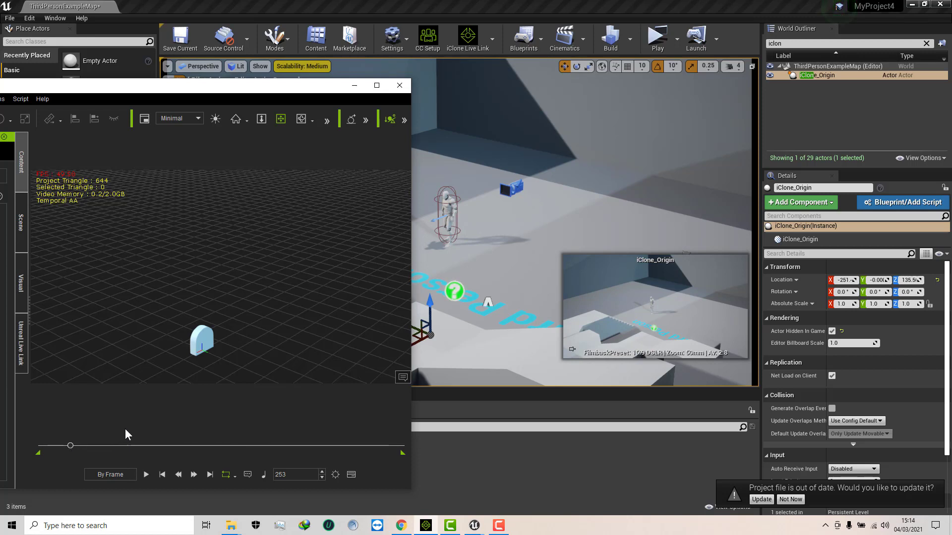
Select the arch block and move the camera around it with Unreal's viewport uncovered
left_click(198, 344)
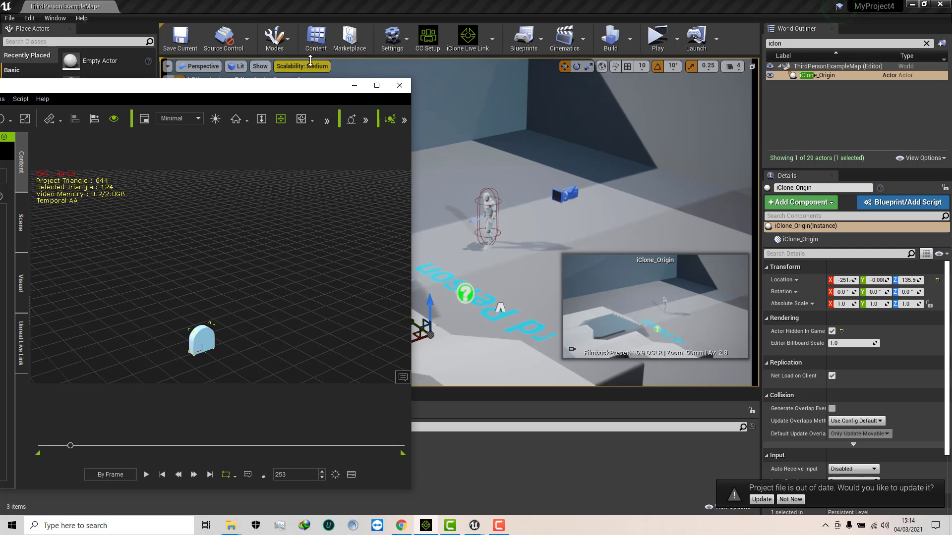
left_click_drag(312, 88, 207, 97)
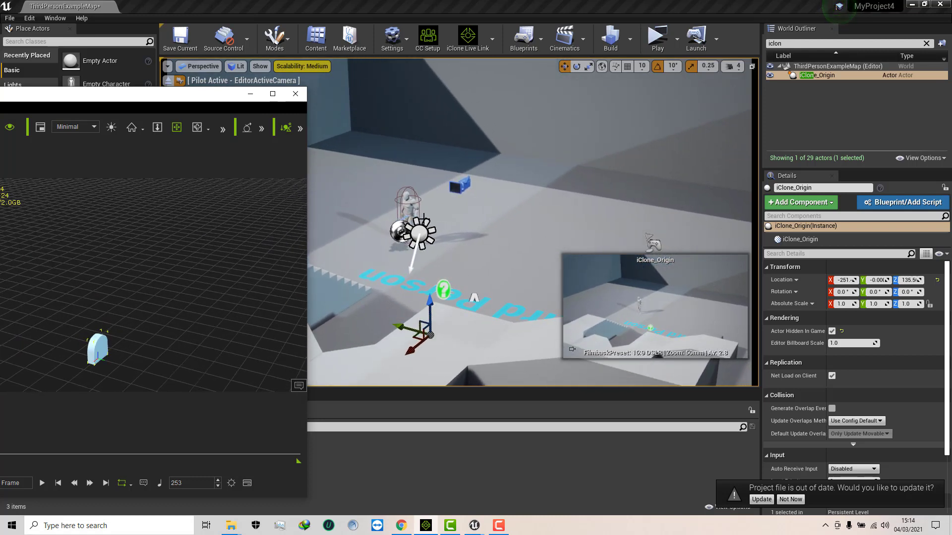
right_click_drag(267, 305, 155, 300, "alt")
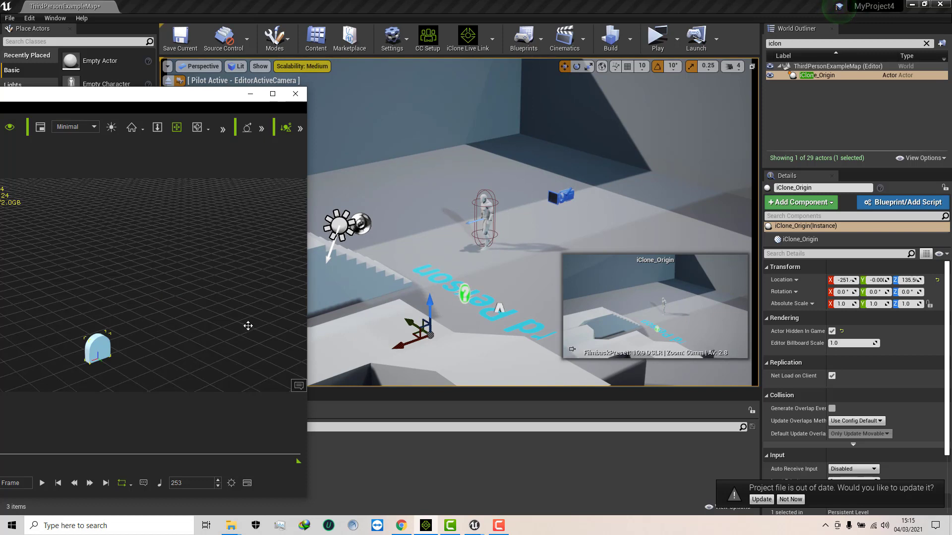
left_click_drag(228, 316, 202, 317)
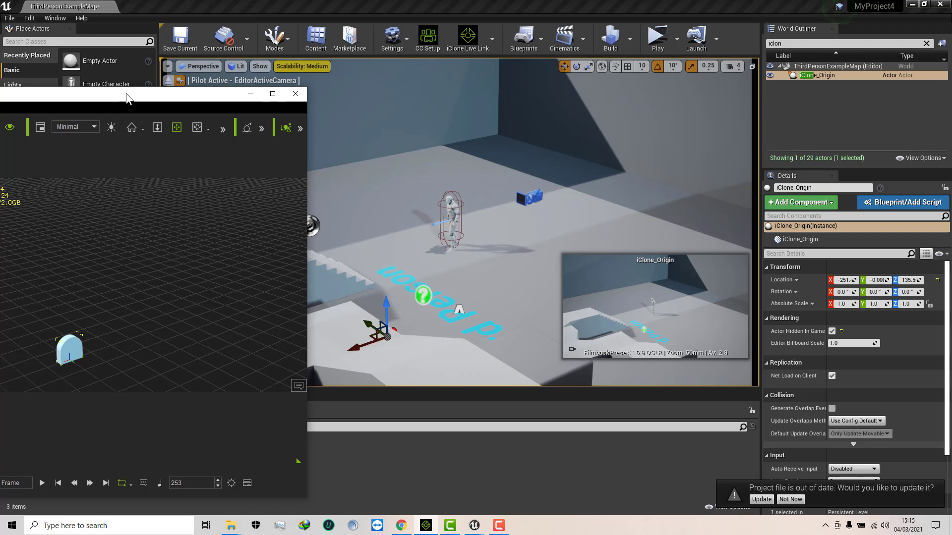
Advance the timeline to frame 254 and pan and orbit the iClone camera until Unreal's view faces the mannequin and stairs
left_click_drag(128, 97, 255, 75)
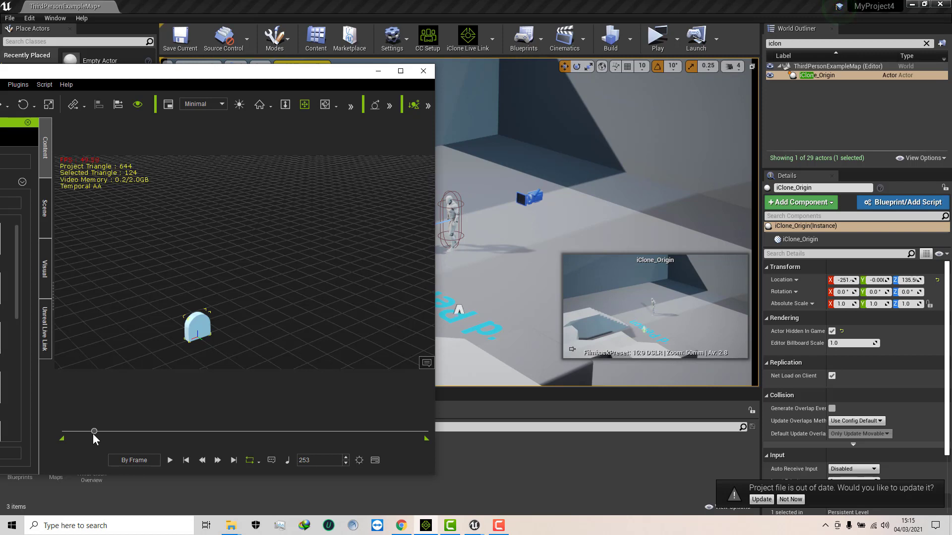
left_click(346, 457)
left_click(305, 104)
left_click_drag(325, 208, 255, 258)
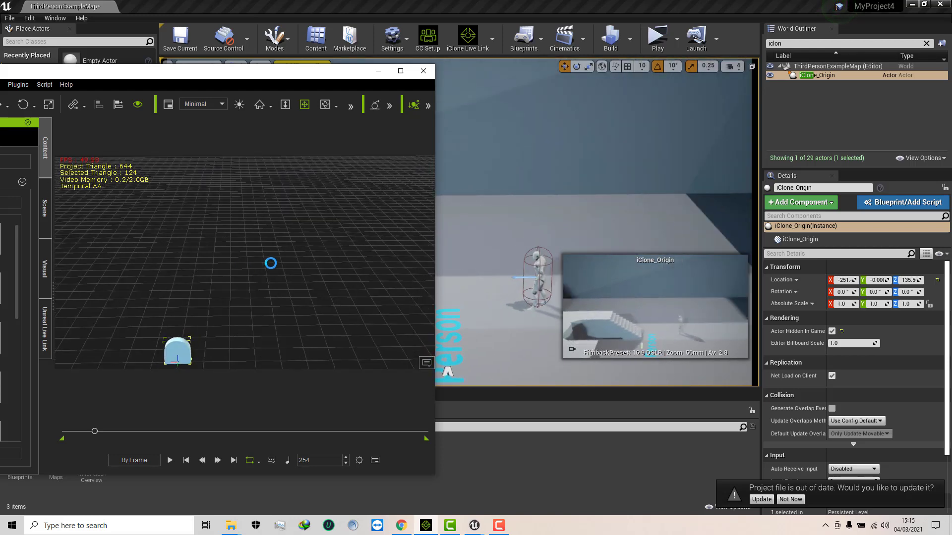
mouse_move(244, 277)
right_mouse_down()
mouse_move(201, 282)
mouse_move(230, 291)
mouse_move(204, 252)
mouse_move(236, 281)
right_mouse_up()
left_click_drag(235, 281, 196, 317)
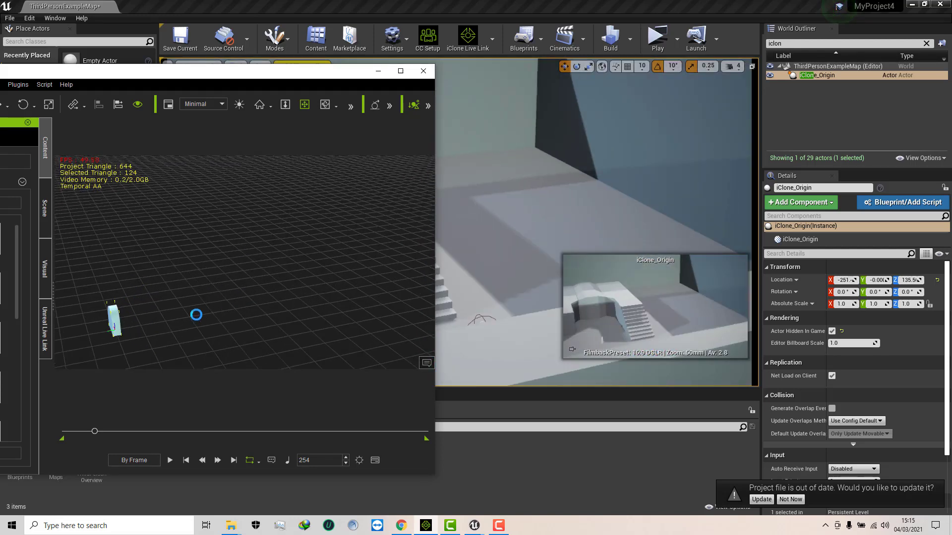
right_click_drag(196, 316, 129, 323)
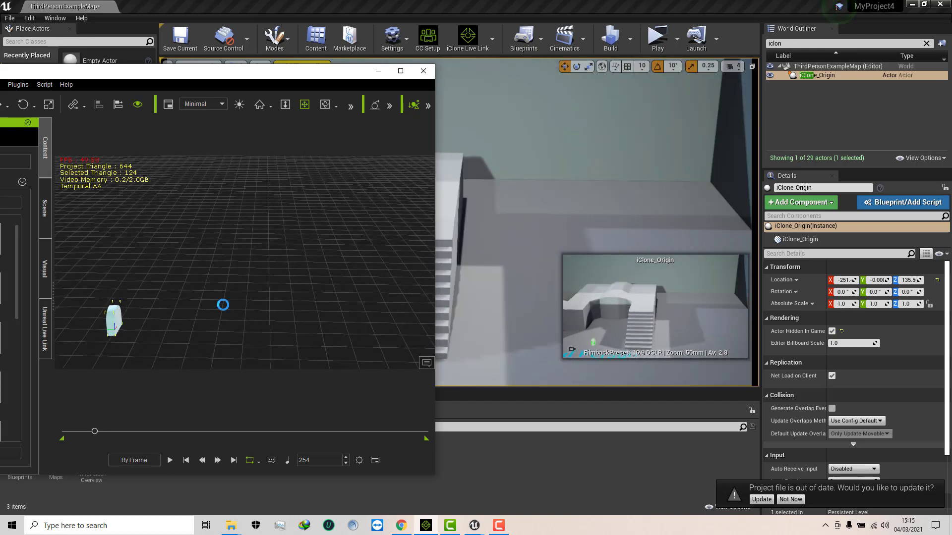
left_click_drag(223, 305, 307, 233)
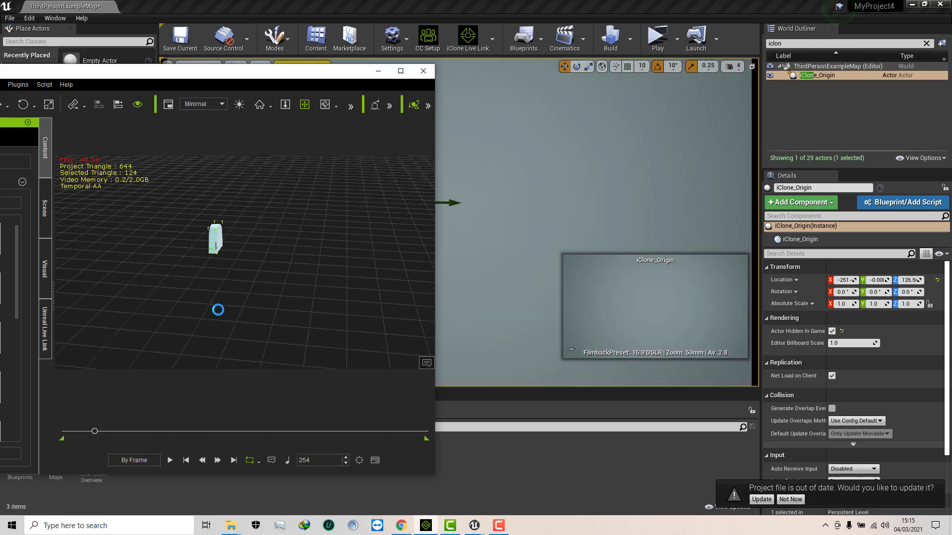
left_click_drag(243, 320, 287, 293)
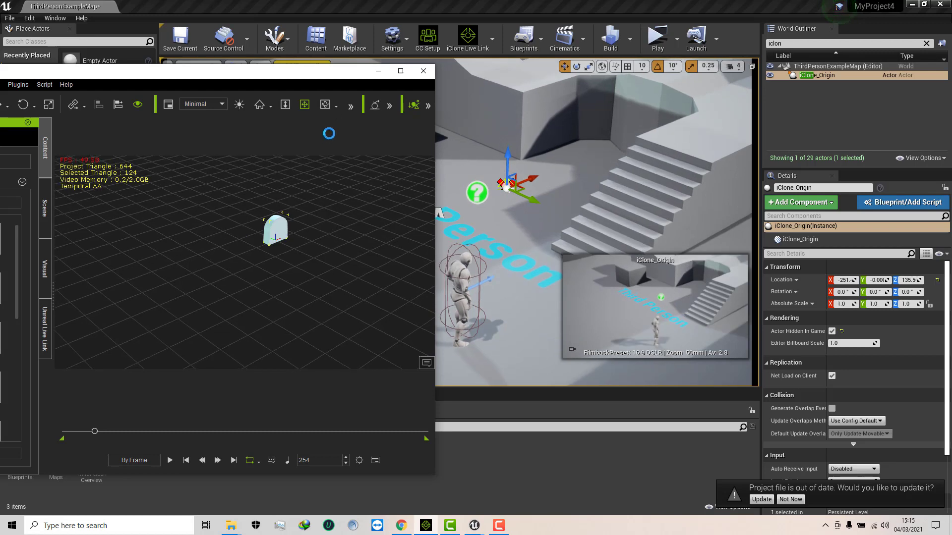
Shift the iClone window off Unreal's viewport and change the camera to a straight-on view of the arch block using Zoom mode
left_click_drag(333, 75, 251, 76)
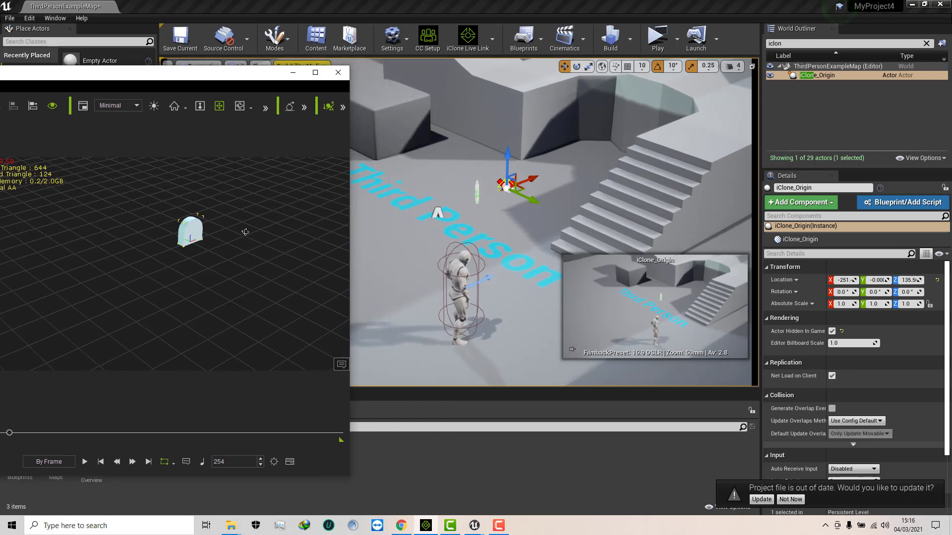
right_click_drag(244, 232, 225, 129)
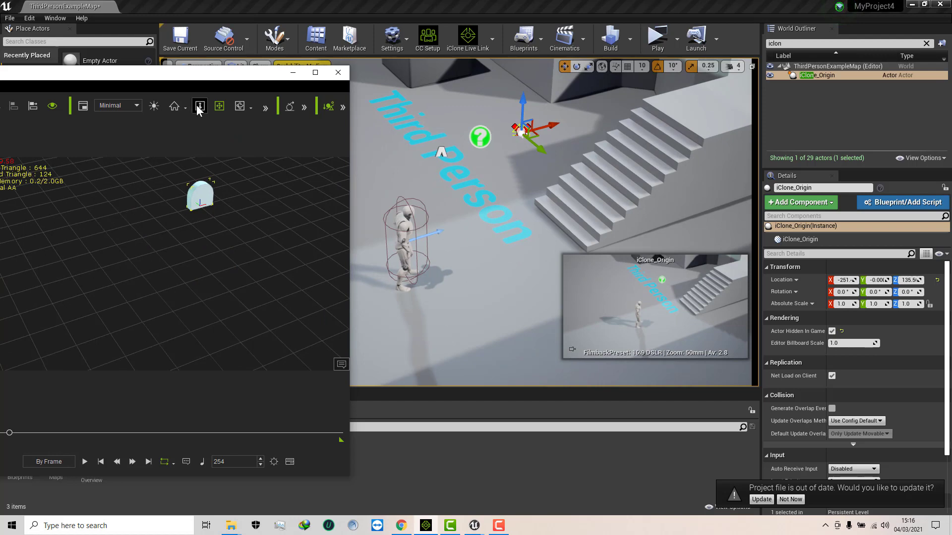
right_click_drag(269, 264, 165, 302)
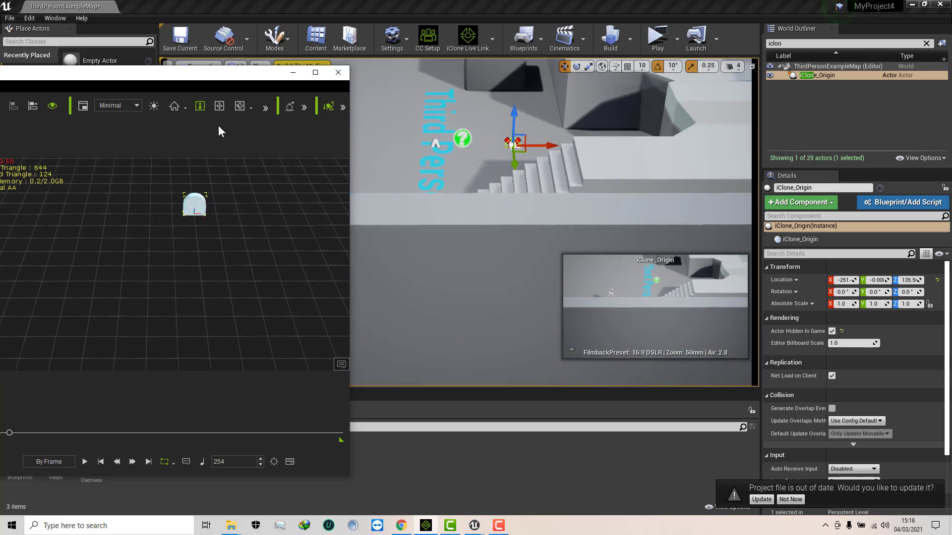
Pan and orbit the iClone camera until Unreal's view looks down on the mannequin and the Third Person floor text
left_click(217, 107)
left_click_drag(151, 238, 283, 276)
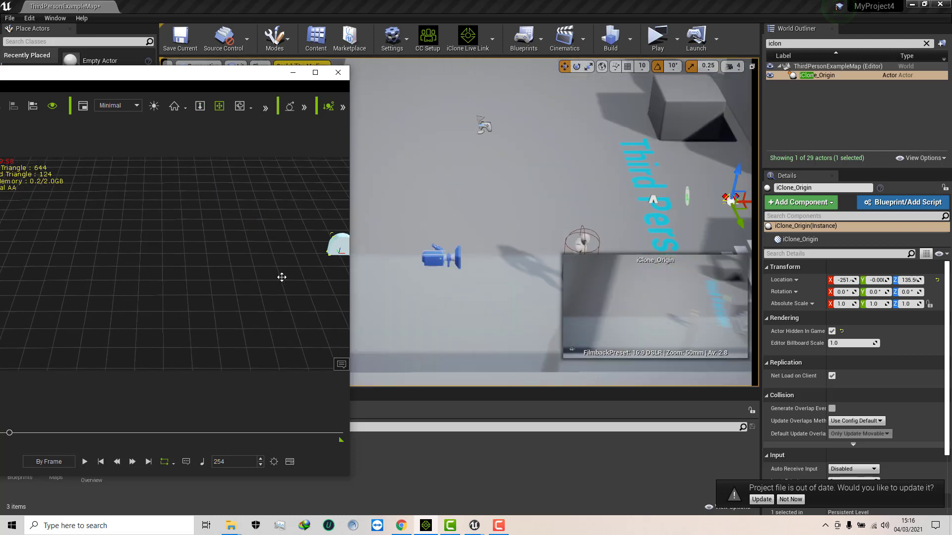
right_click_drag(214, 280, 92, 300)
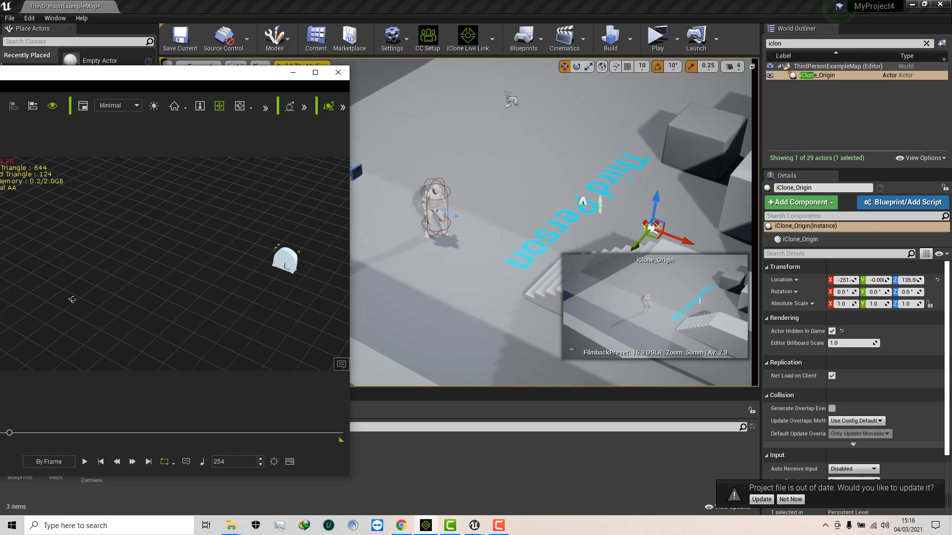
right_click(72, 299)
left_click(162, 214)
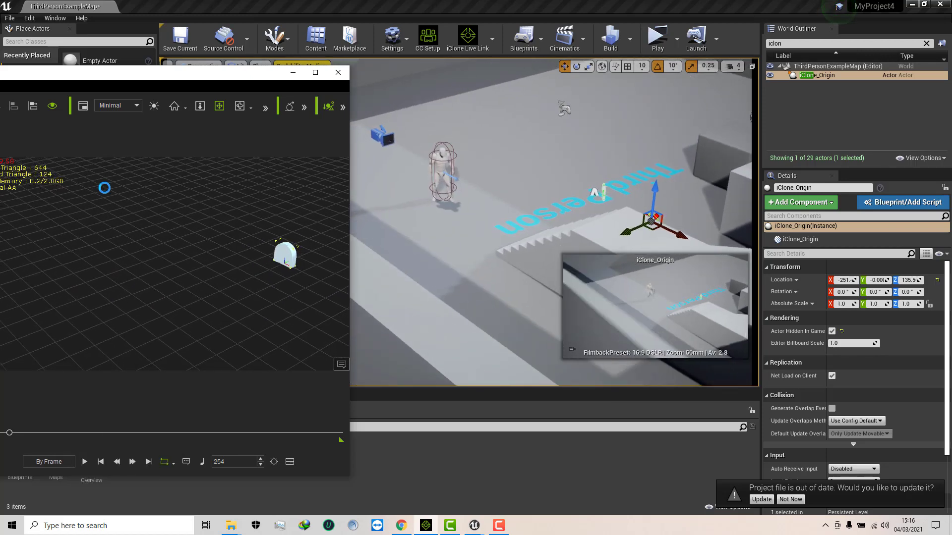
Zoom and pan the iClone camera in on the mannequin until its upper body fills Unreal's view
left_click(200, 106)
left_click_drag(157, 255, 178, 198)
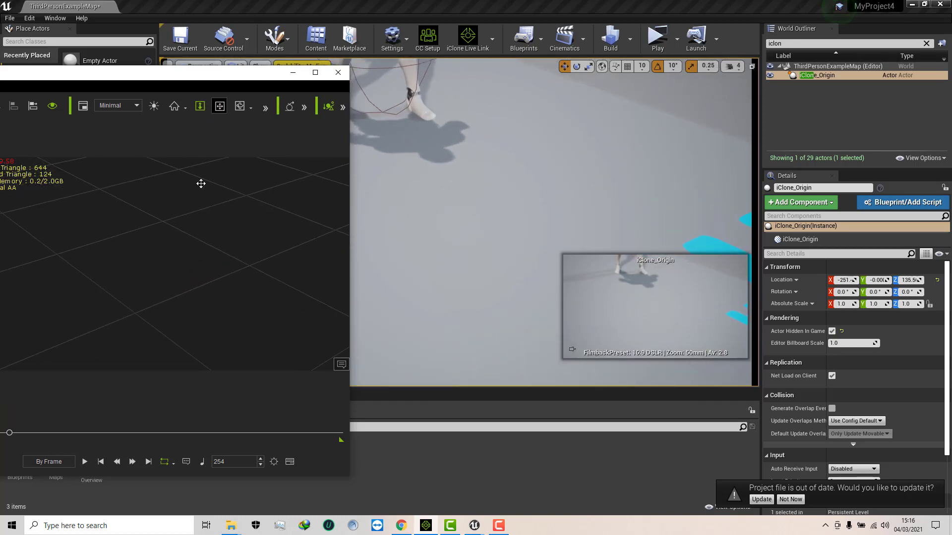
left_click_drag(185, 284, 221, 261)
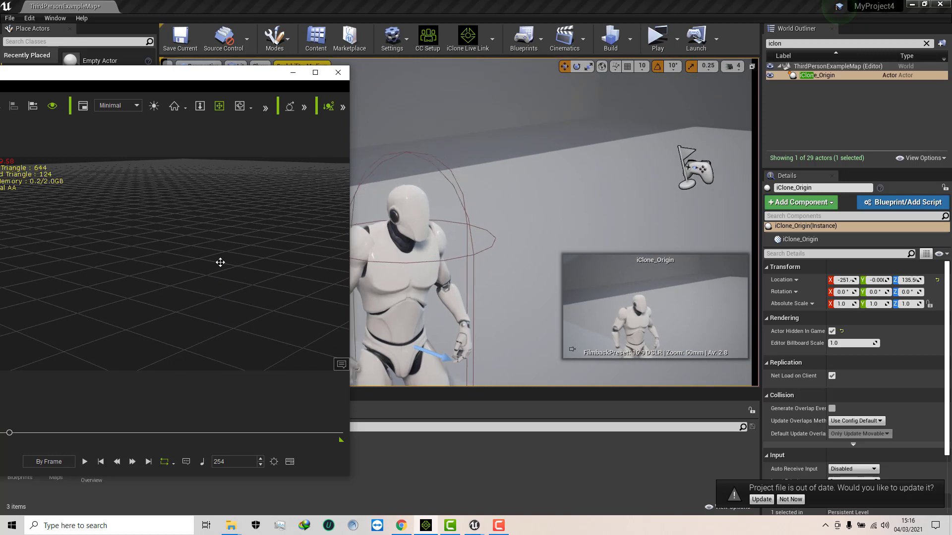
left_click(198, 106)
left_click_drag(200, 209, 194, 174)
Uncover more of Unreal's viewport and adjust the iClone camera to a head-and-shoulders close-up of the mannequin
left_click_drag(244, 75, 155, 81)
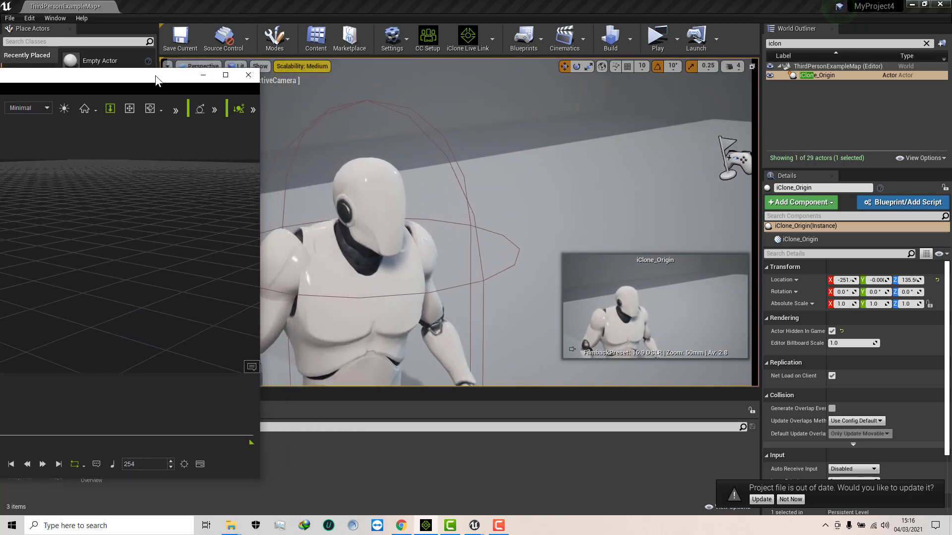
left_click_drag(155, 268, 157, 257)
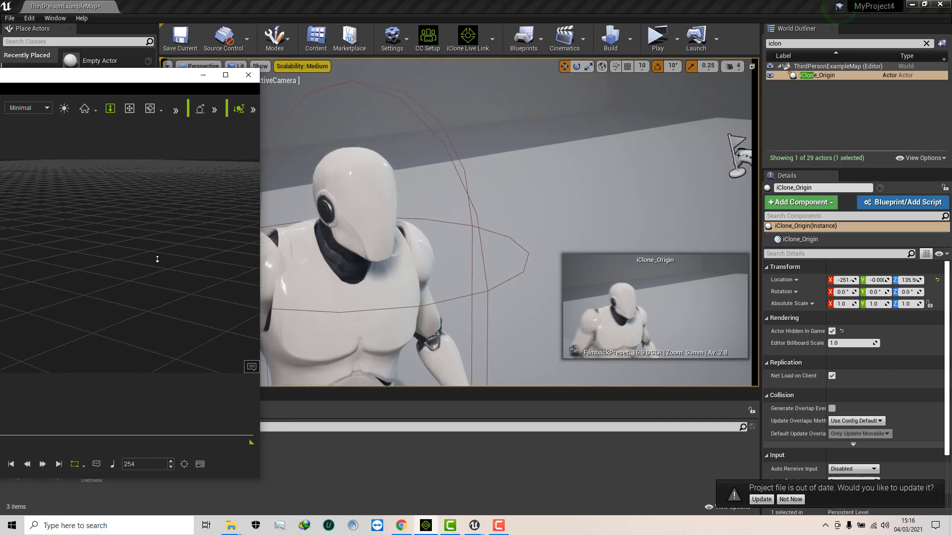
left_click(130, 108)
left_click_drag(170, 255, 121, 282)
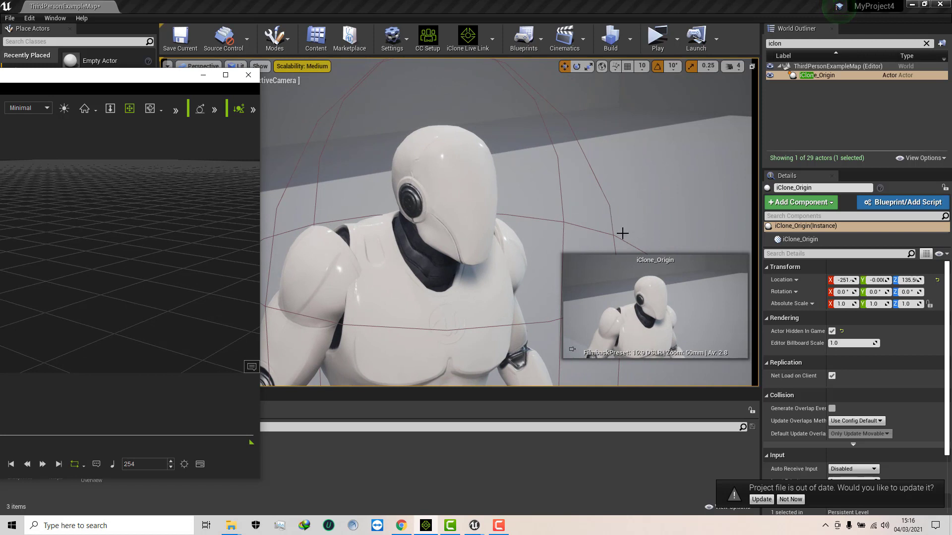
left_click_drag(157, 271, 112, 272)
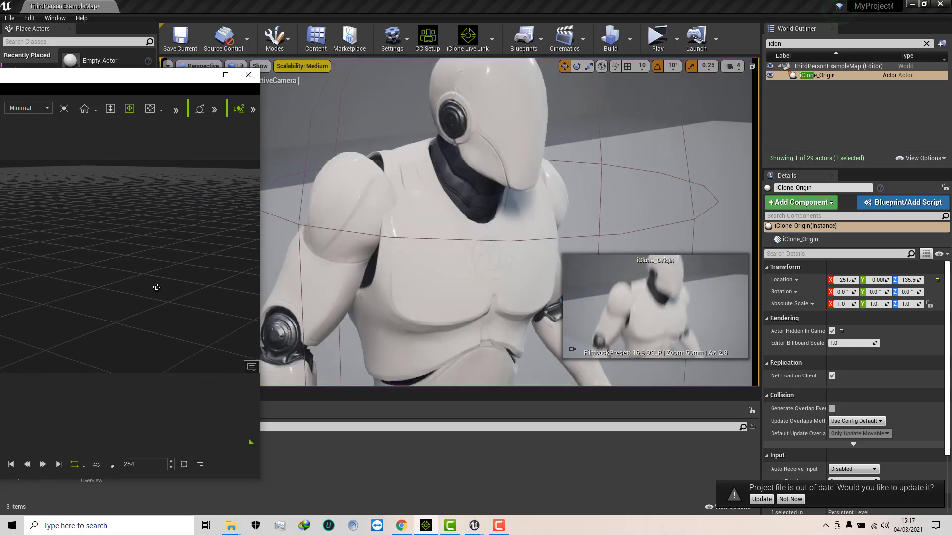
left_click_drag(159, 274, 160, 307)
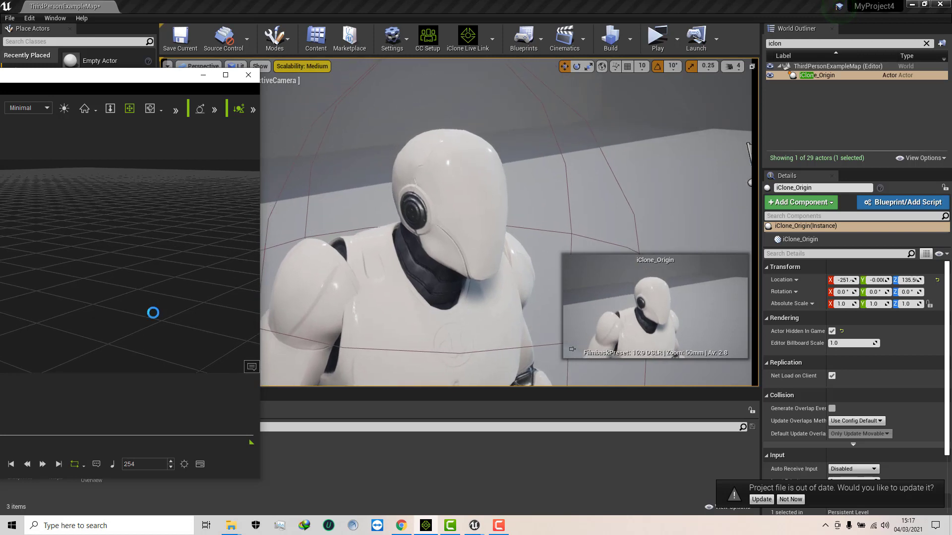
Uncover iClone's playback controls and play the timeline, pausing at frame 458
left_click_drag(101, 77, 186, 76)
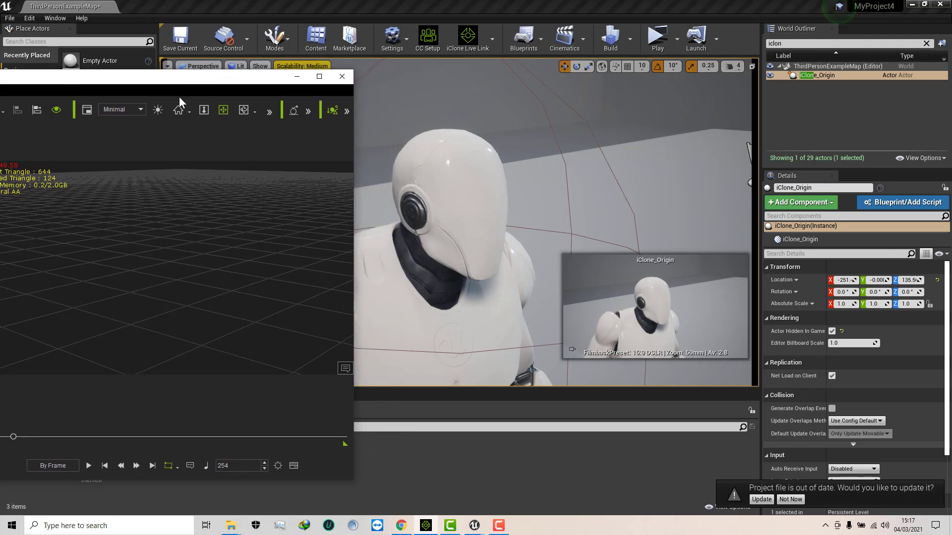
left_click(88, 466)
left_click(89, 466)
left_click_drag(120, 83, 194, 85)
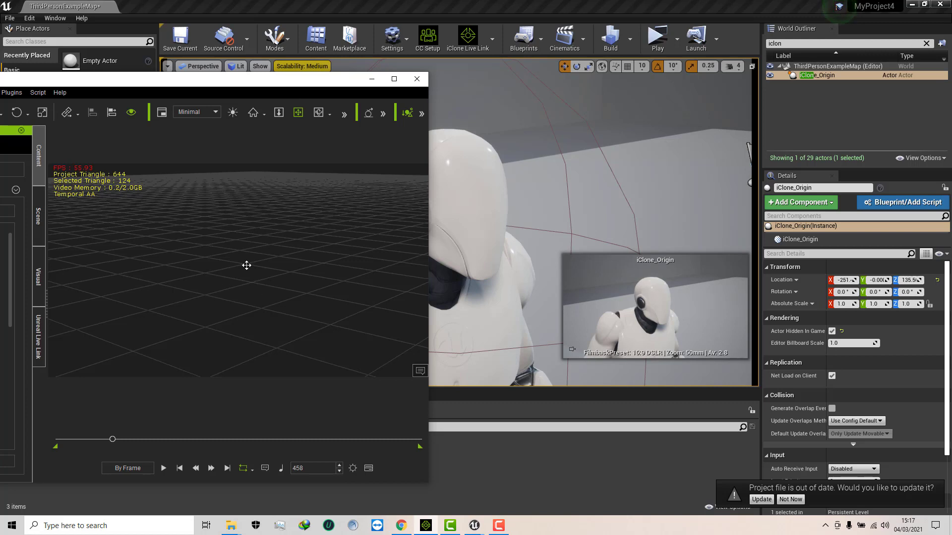
Shift the iClone window off Unreal's viewport and move the camera back to frame the mannequin from the waist up
left_click_drag(281, 84, 171, 91)
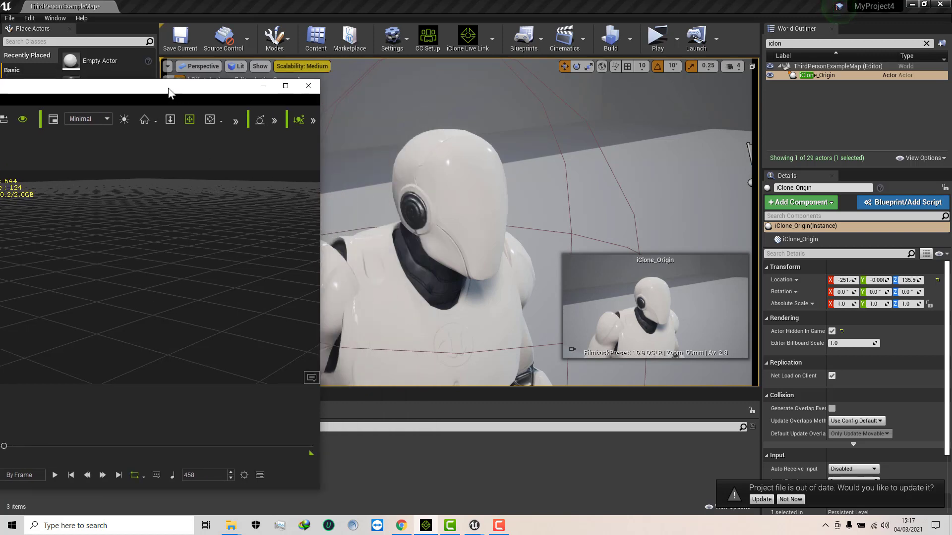
right_click_drag(164, 327, 121, 323)
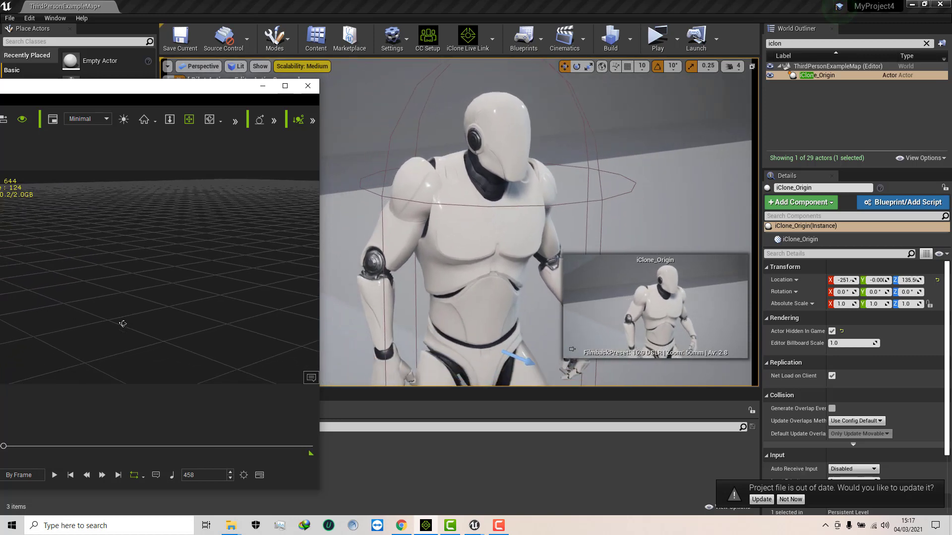
mouse_move(147, 291)
middle_mouse_down()
mouse_move(150, 283)
mouse_move(147, 302)
middle_mouse_up()
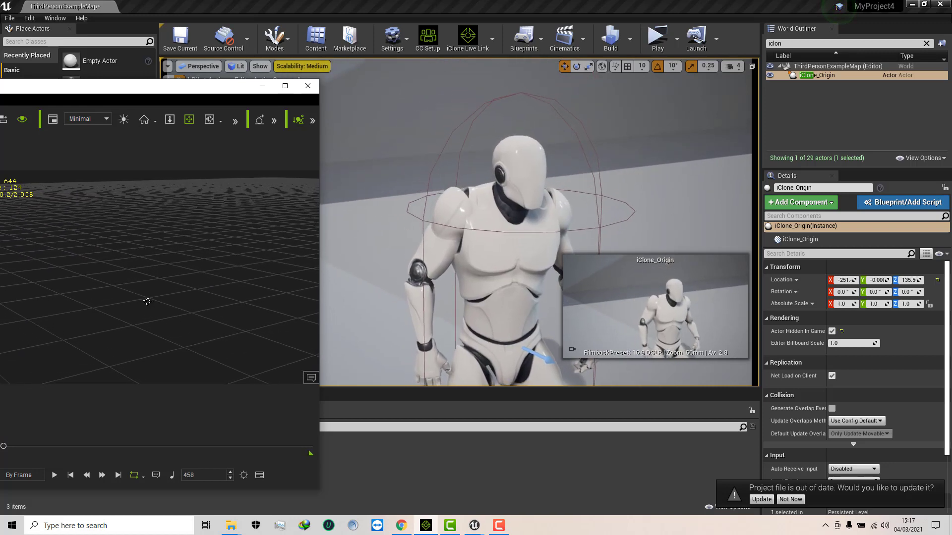
right_click_drag(147, 302, 149, 301)
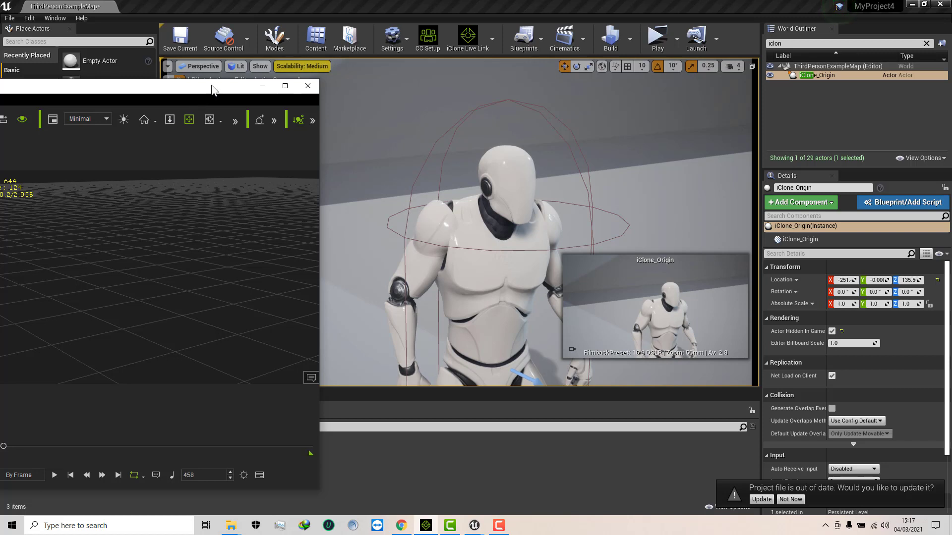
left_click_drag(223, 88, 163, 98)
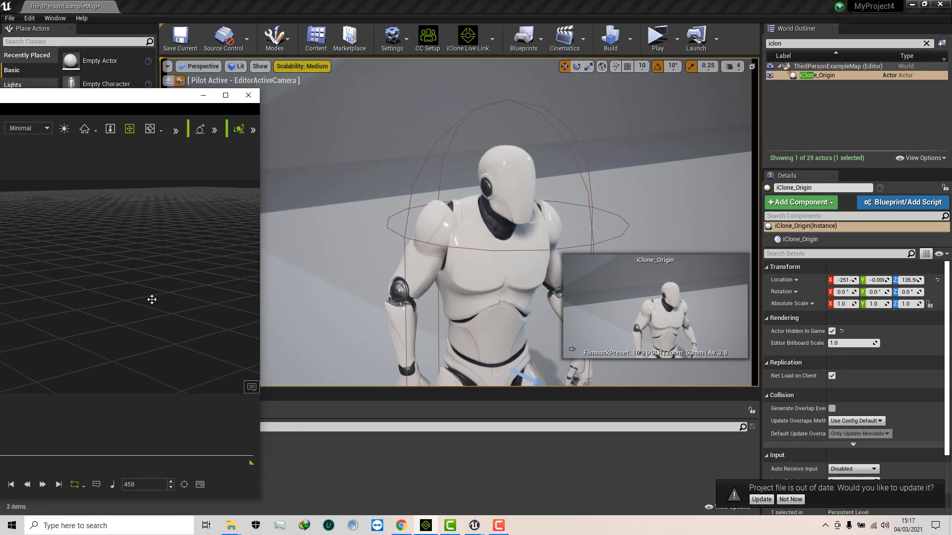
left_click_drag(151, 299, 110, 310)
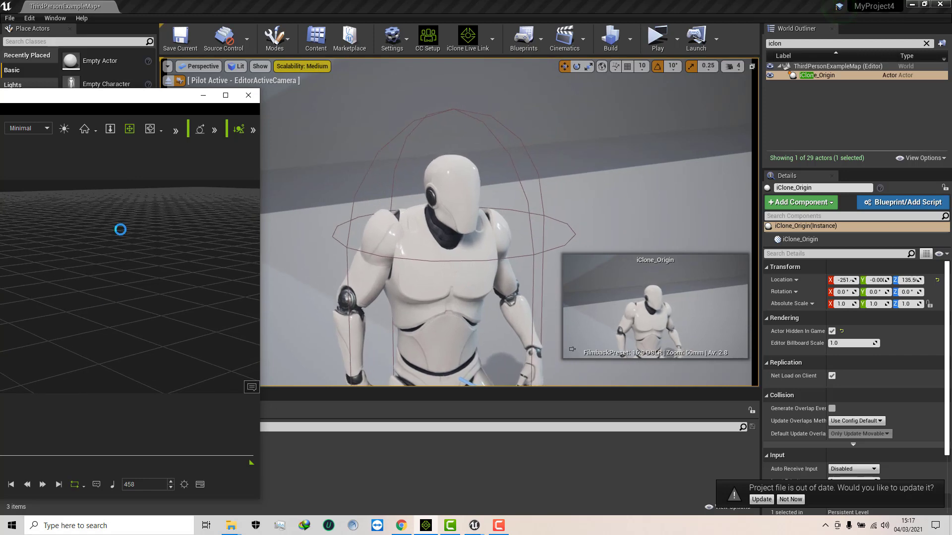
Zoom, pan and orbit the iClone camera at frame 458 to bring the mannequin's head and shoulders back into close-up
left_click(112, 128)
left_click_drag(120, 262, 153, 314)
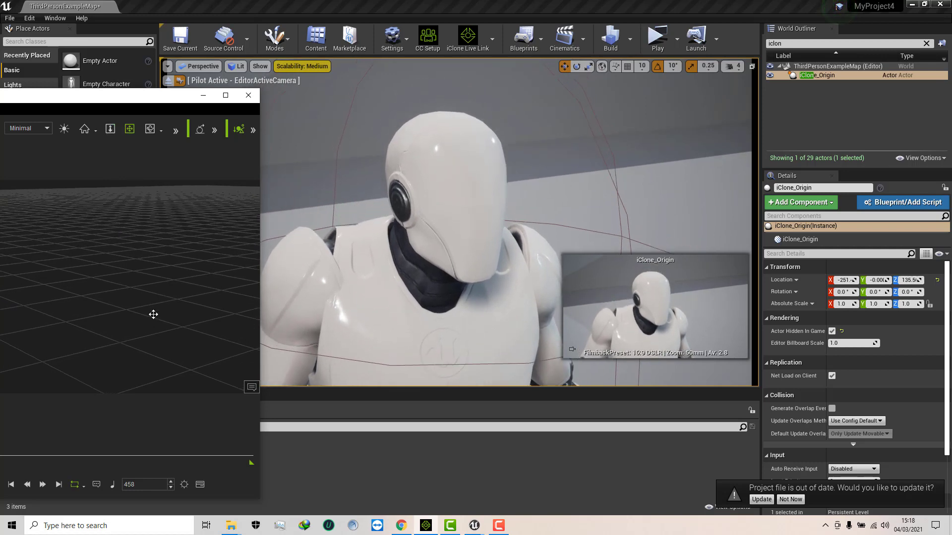
left_click_drag(148, 273, 149, 244)
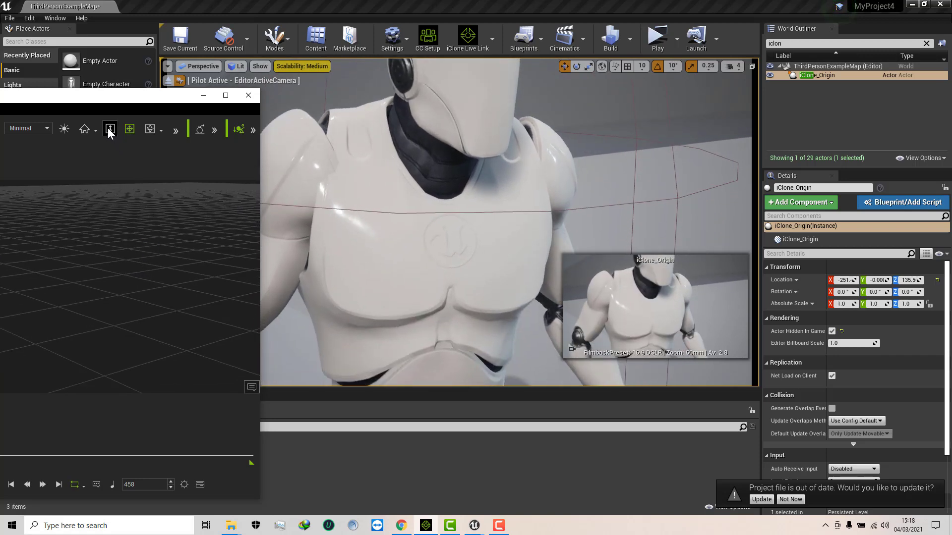
left_click_drag(109, 206, 116, 231)
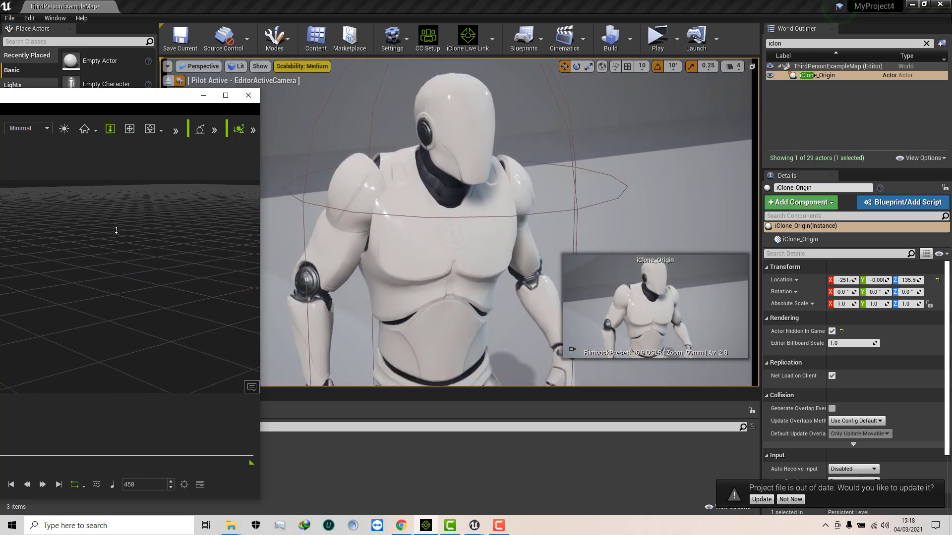
left_click(130, 129)
left_click_drag(123, 310, 124, 314)
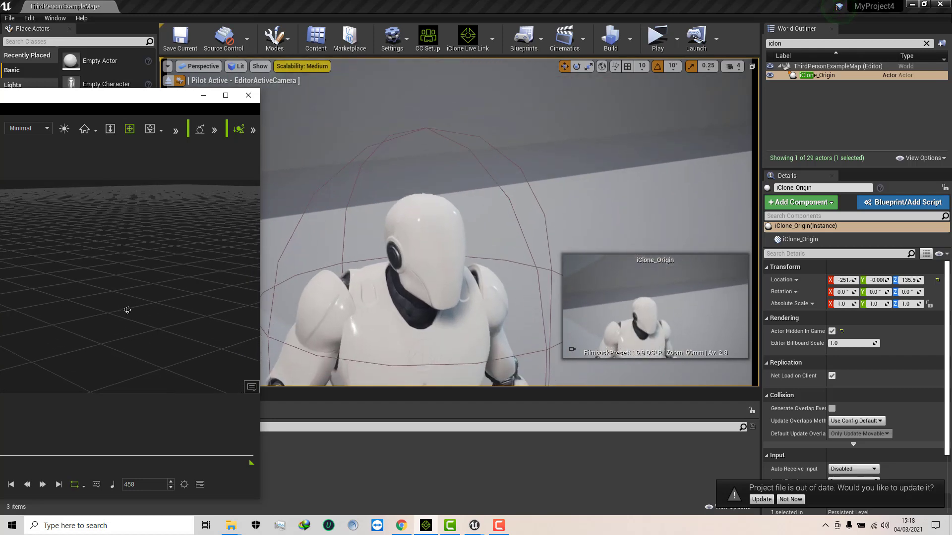
left_click_drag(119, 280, 177, 207)
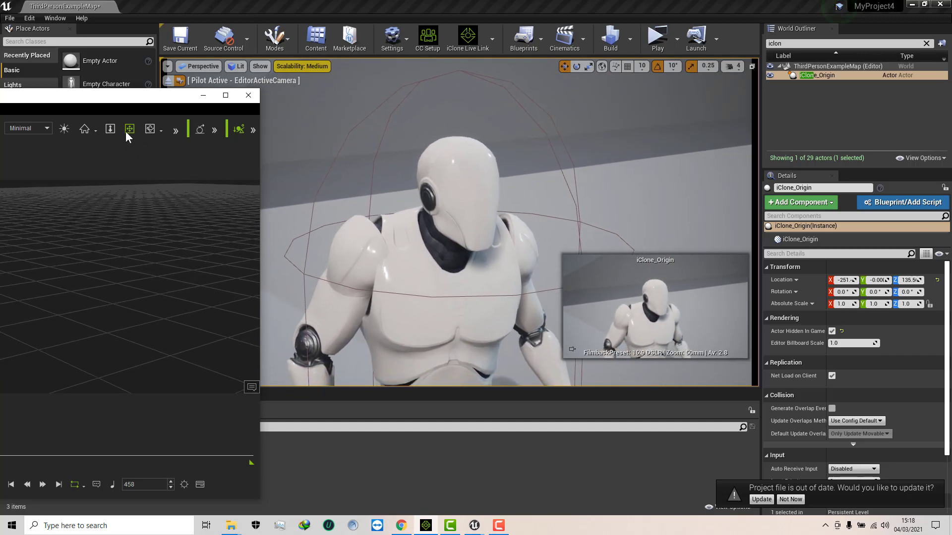
left_click_drag(135, 253, 136, 236)
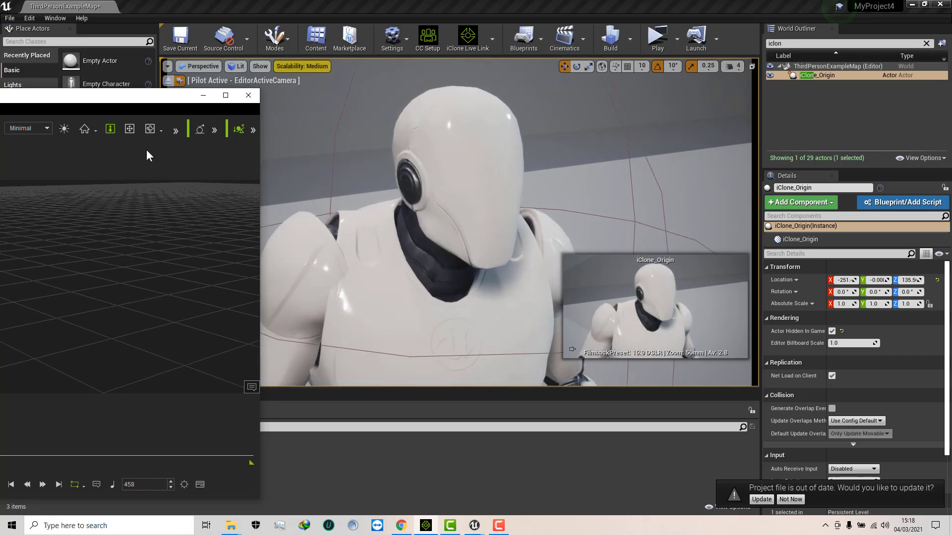
left_click_drag(115, 192, 116, 195)
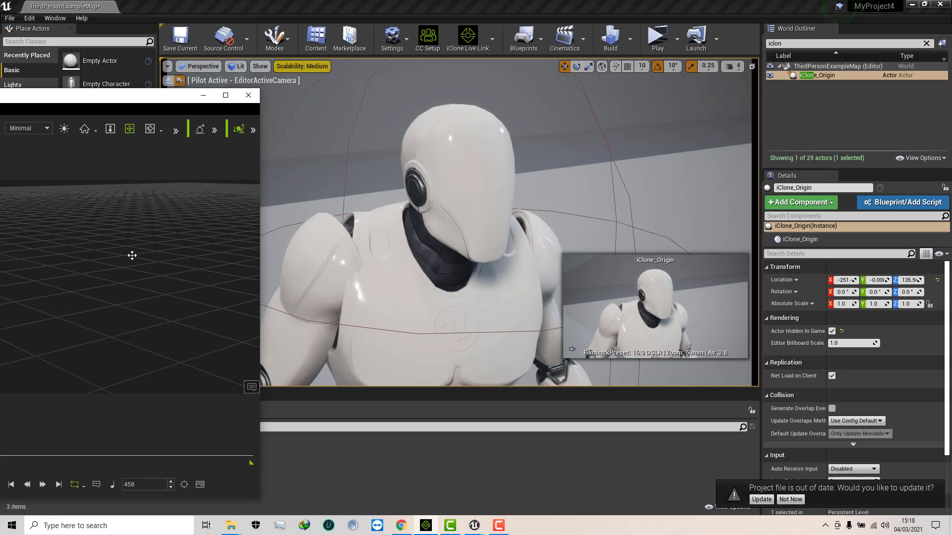
left_click_drag(132, 255, 123, 306)
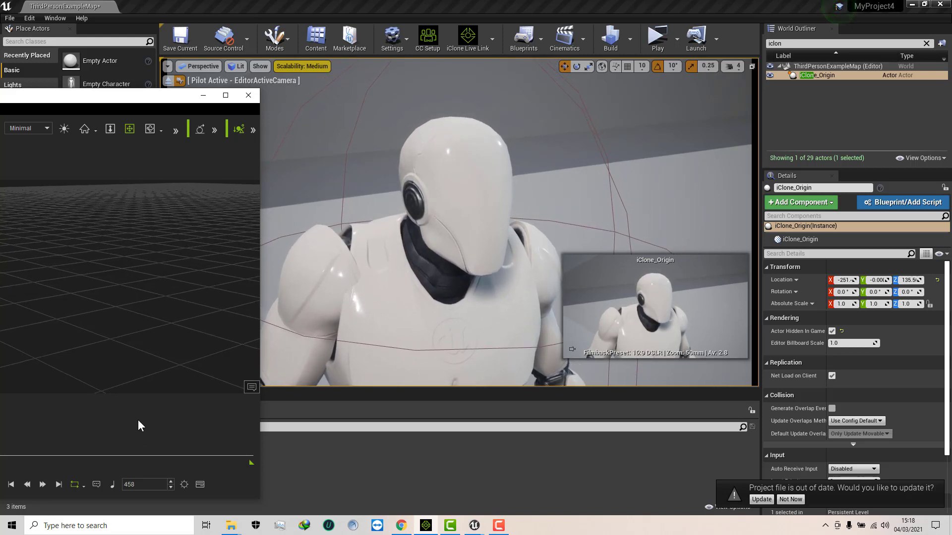
Advance the timeline to frame 459 and pull the iClone camera back to a distant view of the mannequin and arch block
left_click(169, 481)
left_click_drag(122, 253, 78, 213)
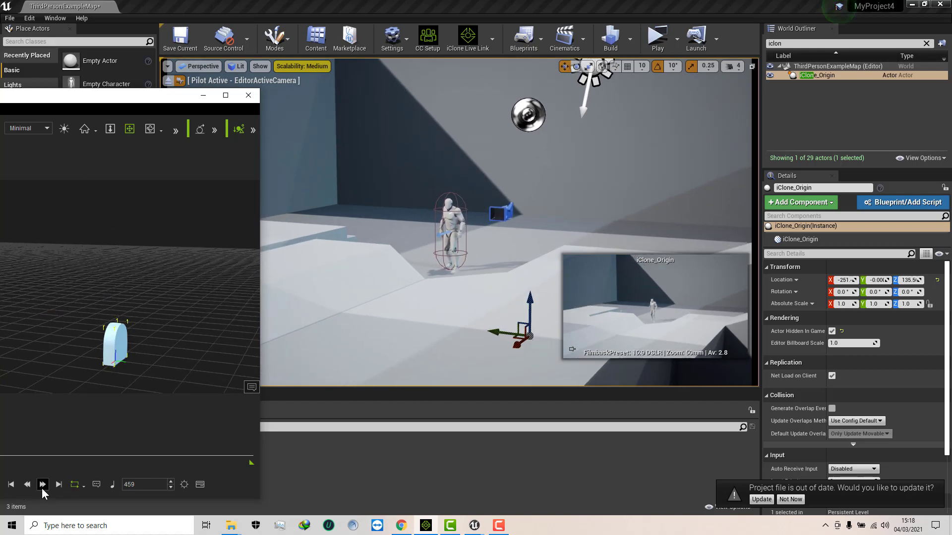
Uncover iClone's playback controls and play the timeline from frame 459, pausing at frame 717
left_click_drag(68, 100, 149, 93)
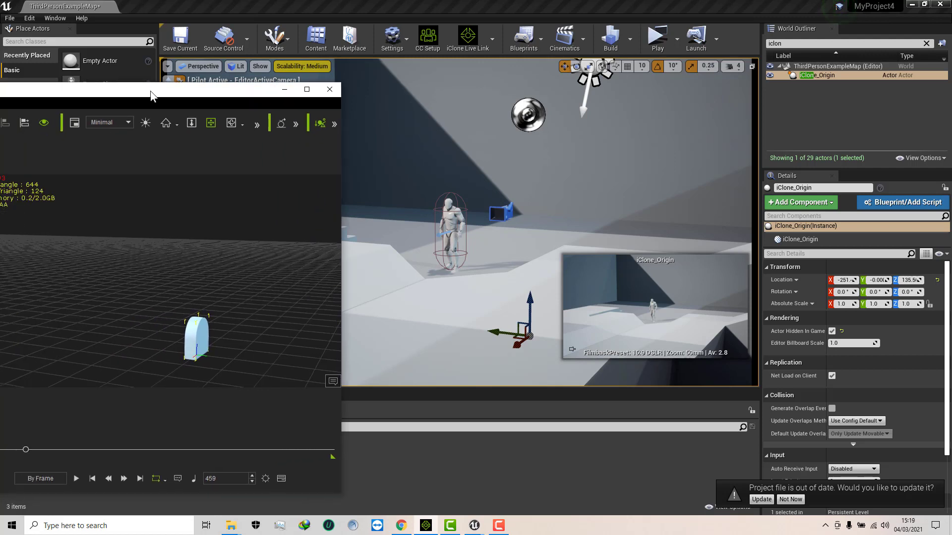
left_click(75, 479)
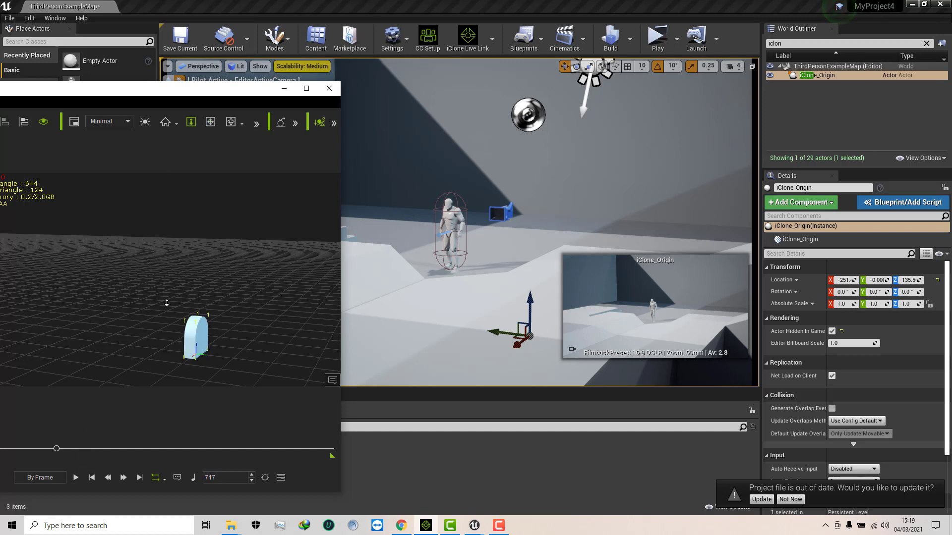
Advance the timeline to frame 718 and zoom and orbit the iClone camera to a closer side view of the mannequin
left_click_drag(165, 298, 173, 217)
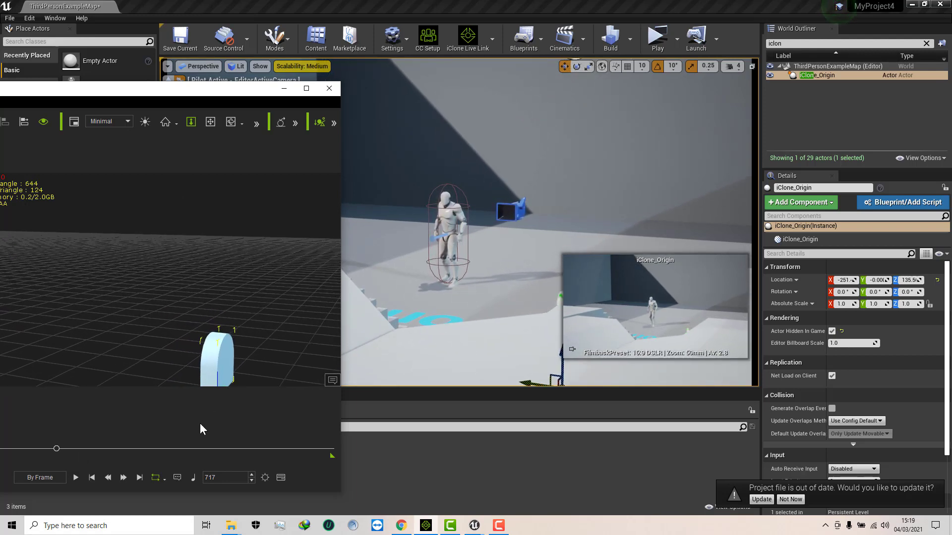
left_click(251, 473)
left_click_drag(162, 253, 157, 276)
right_click_drag(163, 292, 122, 280)
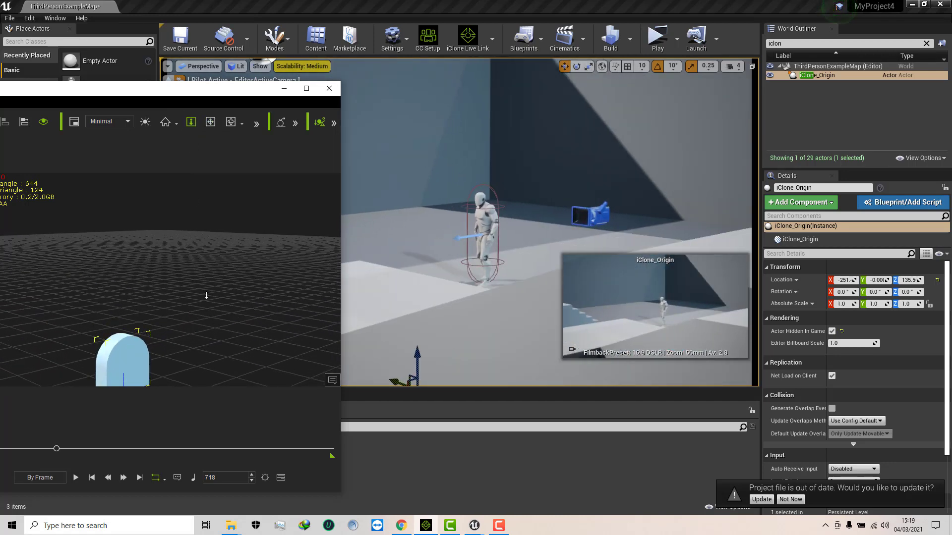
left_click_drag(206, 295, 223, 232)
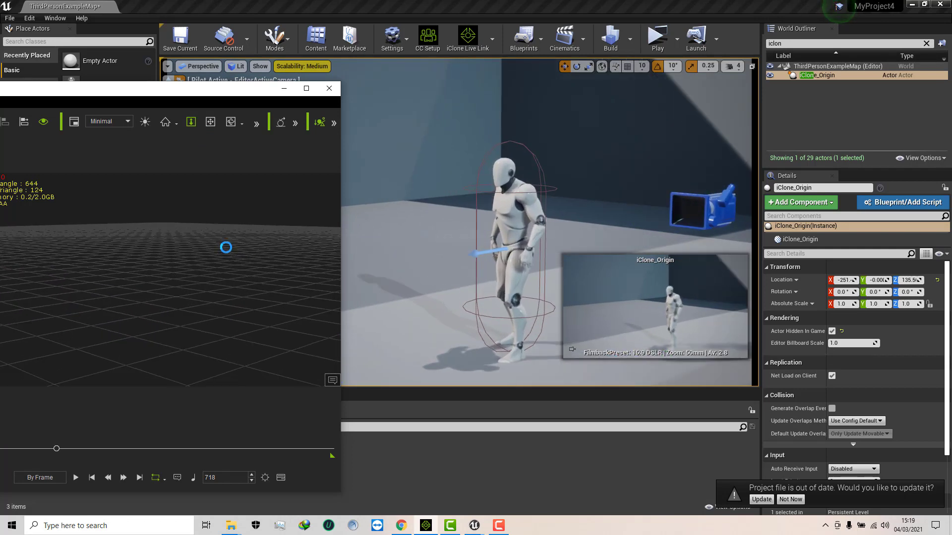
Orbit, pan and zoom the iClone camera at frame 718 to view the mannequin from behind, facing the staircase
right_click_drag(226, 247, 142, 255)
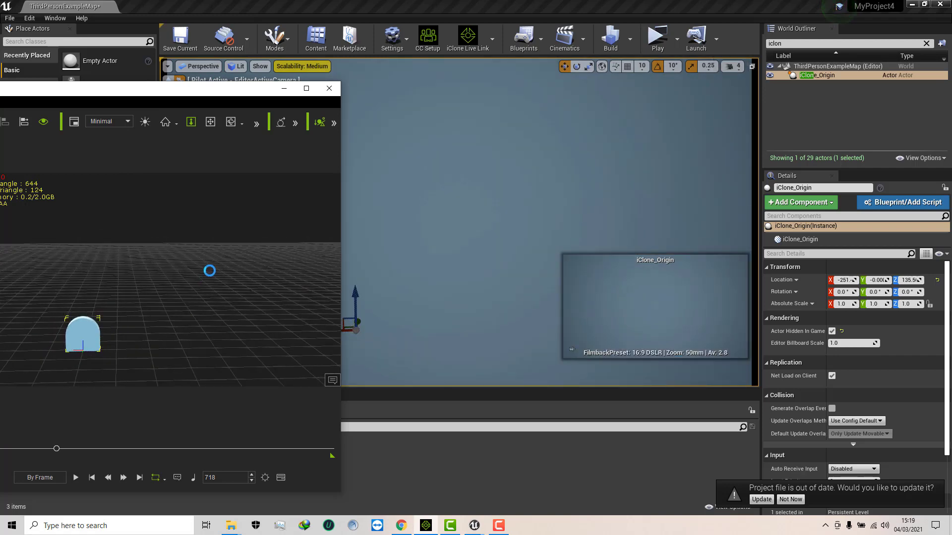
left_click(210, 122)
left_click_drag(192, 297, 141, 262)
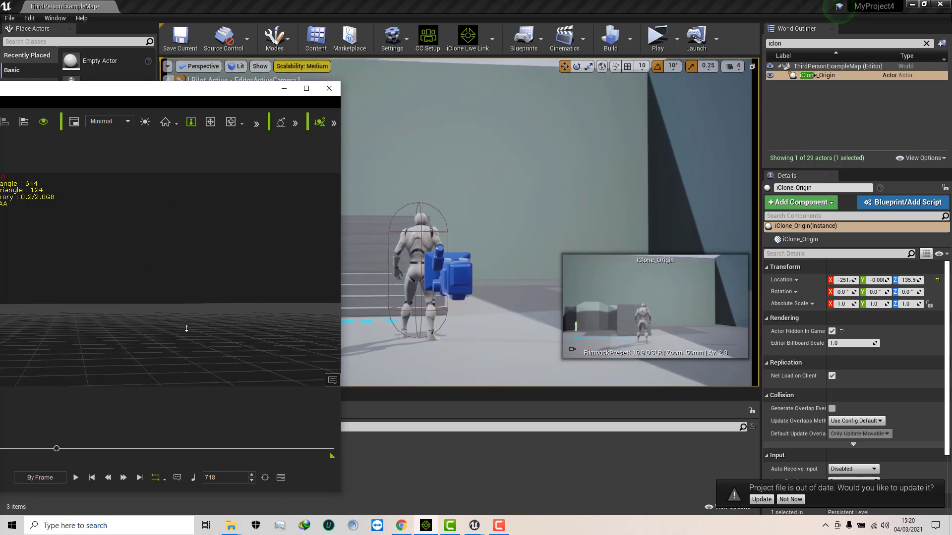
left_click_drag(187, 328, 179, 259)
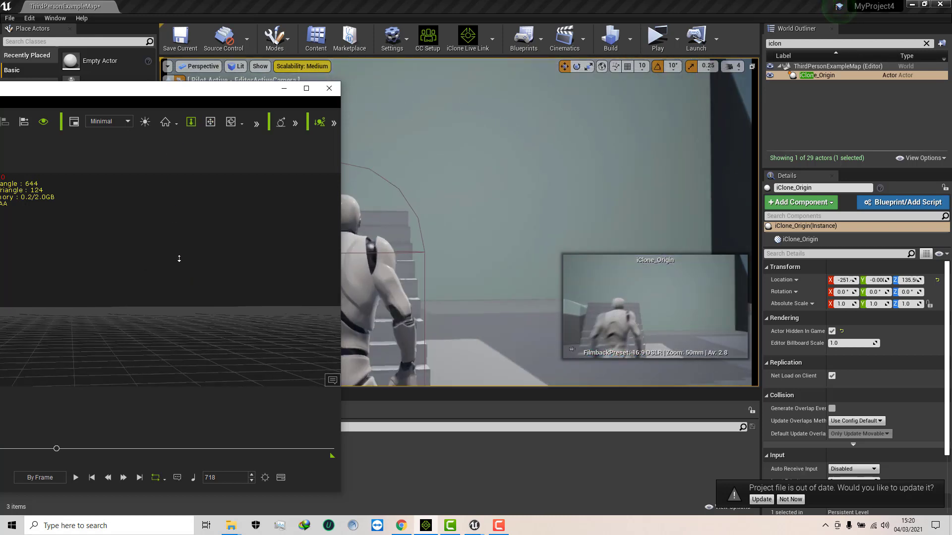
Uncover more of the Unreal viewport and tighten the frame 718 shot to an over-the-shoulder close-up behind the mannequin's head
left_click_drag(227, 93, 129, 106)
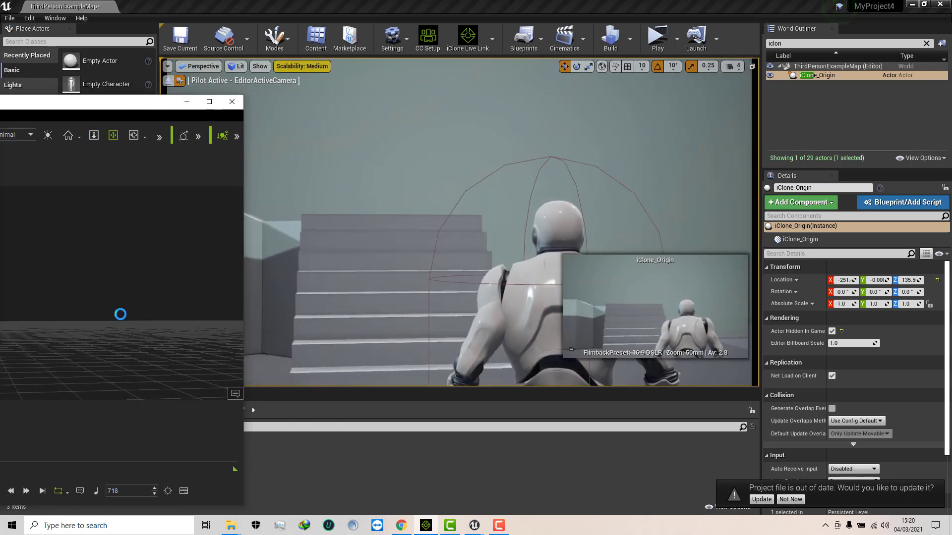
right_click_drag(111, 313, 82, 313)
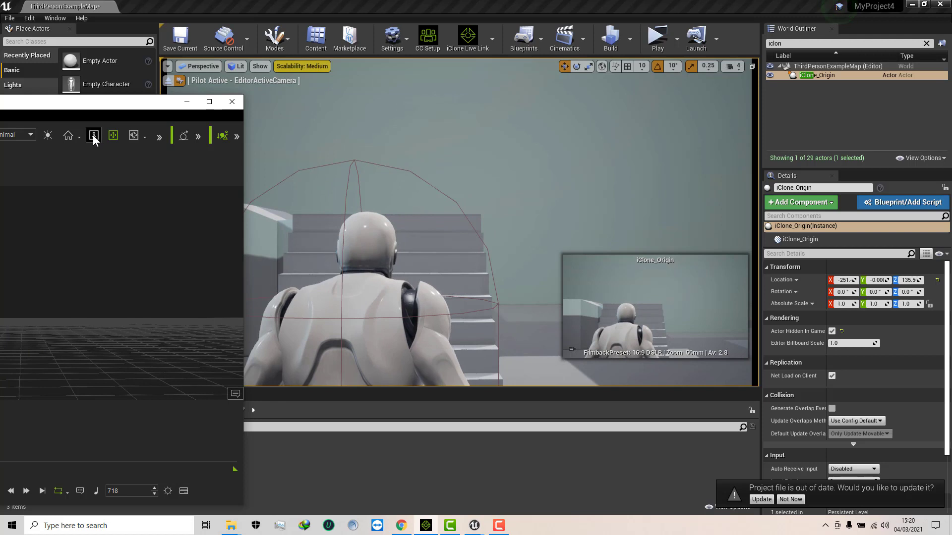
right_click_drag(110, 284, 106, 259)
right_click_drag(99, 295, 100, 281)
left_click_drag(141, 108, 97, 122)
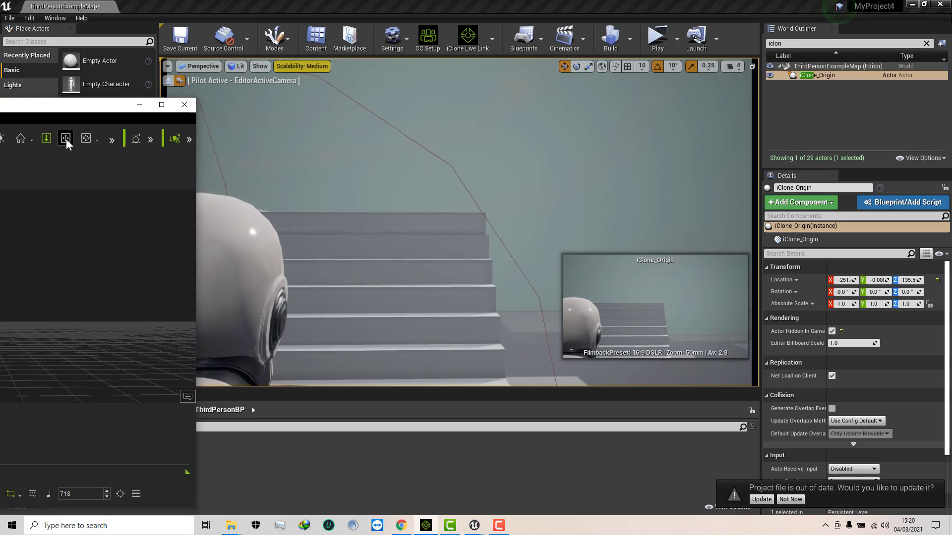
mouse_move(103, 302)
right_mouse_down()
mouse_move(89, 302)
mouse_move(106, 293)
mouse_move(95, 293)
right_mouse_up()
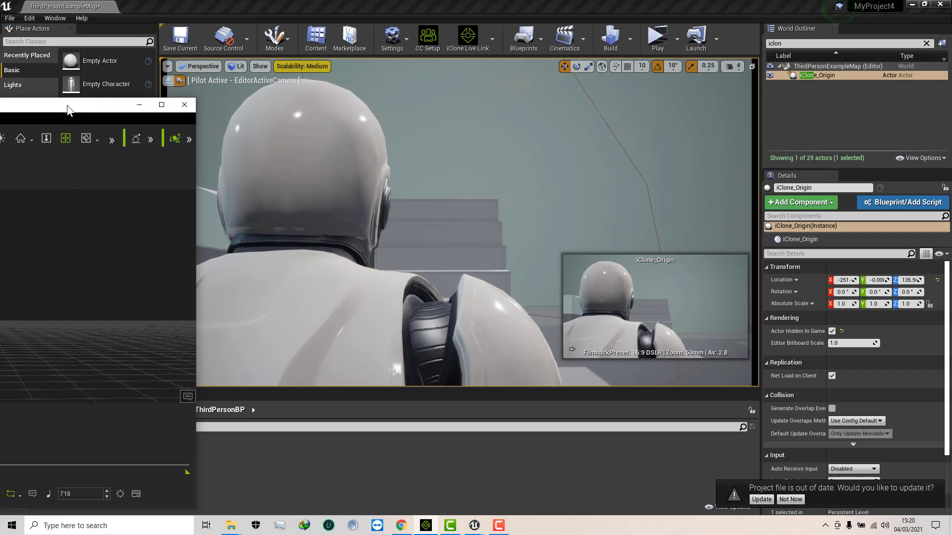
Advance the iClone timeline to frame 906 and pan and nudge the camera to reframe the mannequin's head and shoulder against the stairs
left_click_drag(68, 109, 216, 103)
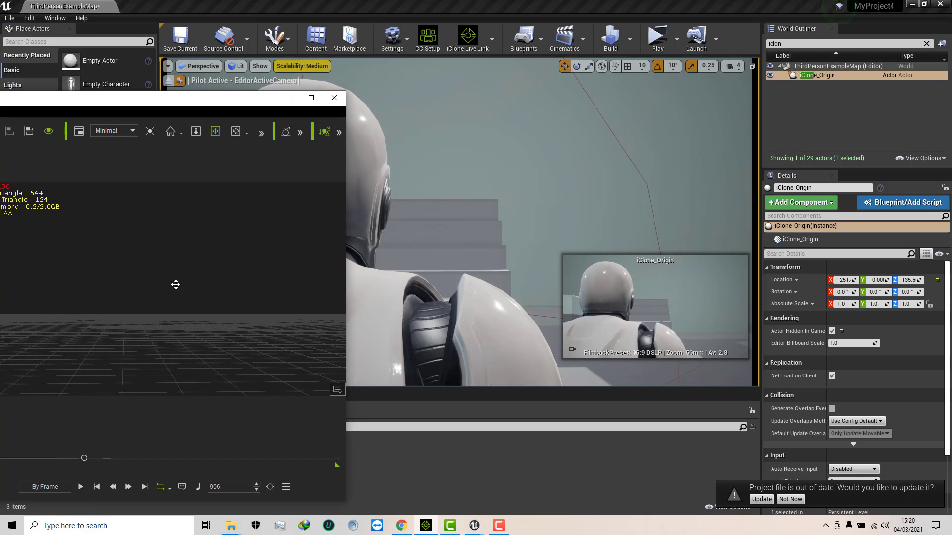
right_click_drag(196, 317, 195, 317)
left_click_drag(237, 103, 173, 116)
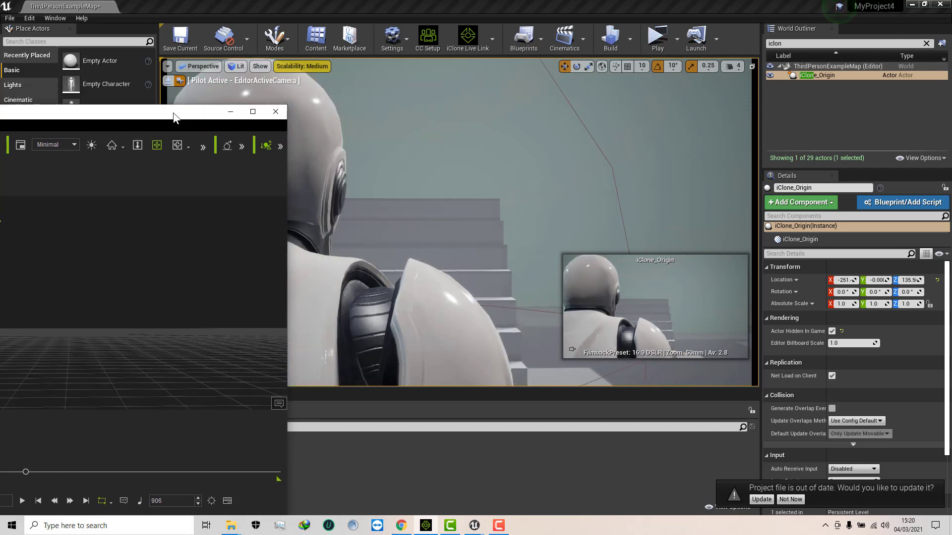
left_click_drag(146, 273, 138, 301)
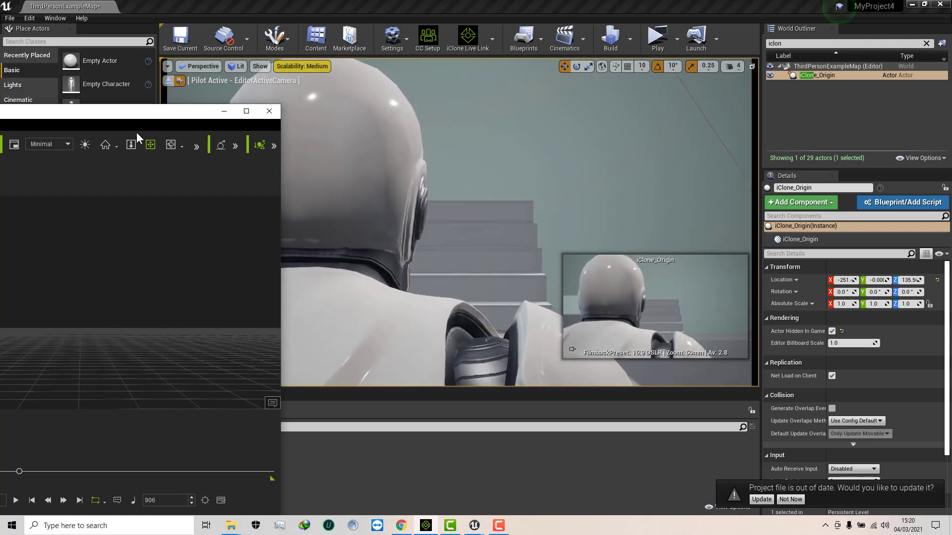
left_click_drag(150, 240, 151, 239)
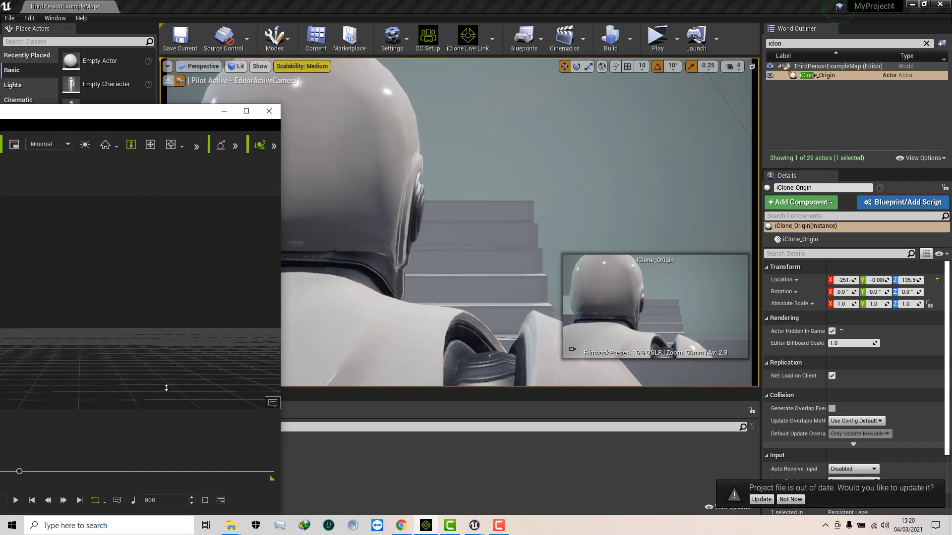
Advance to frame 907 and move the iClone camera to a distant front view of the mannequin beside the stair block
left_click(130, 145)
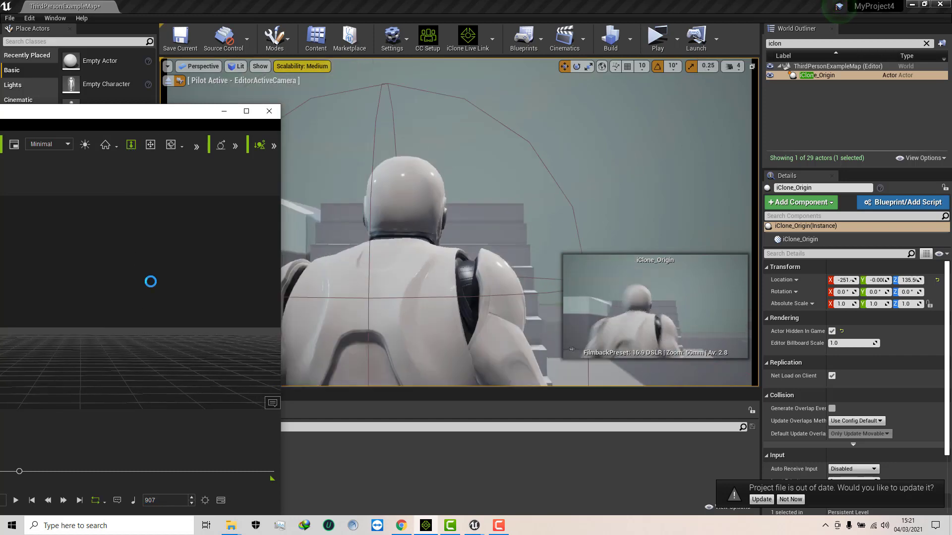
left_click_drag(150, 282, 166, 306)
right_click_drag(165, 306, 158, 193)
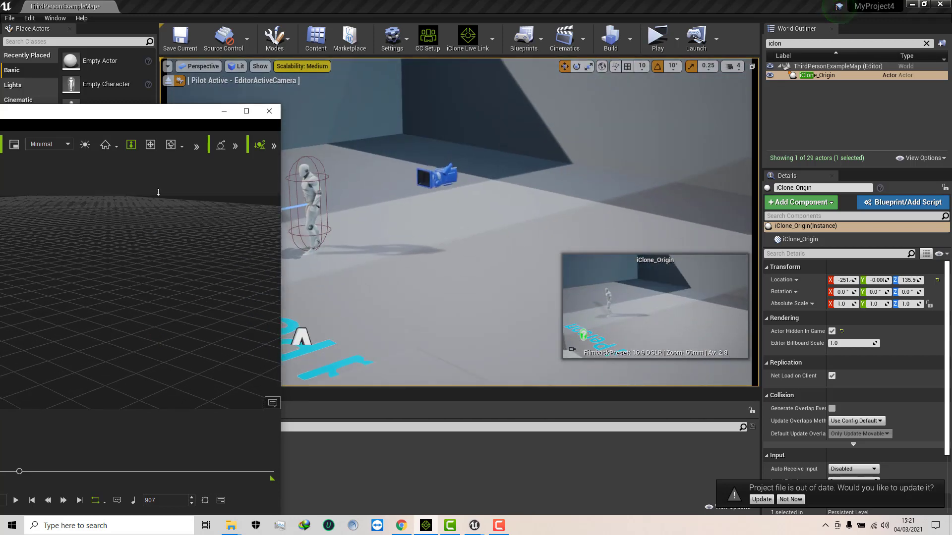
left_click_drag(162, 256, 237, 252)
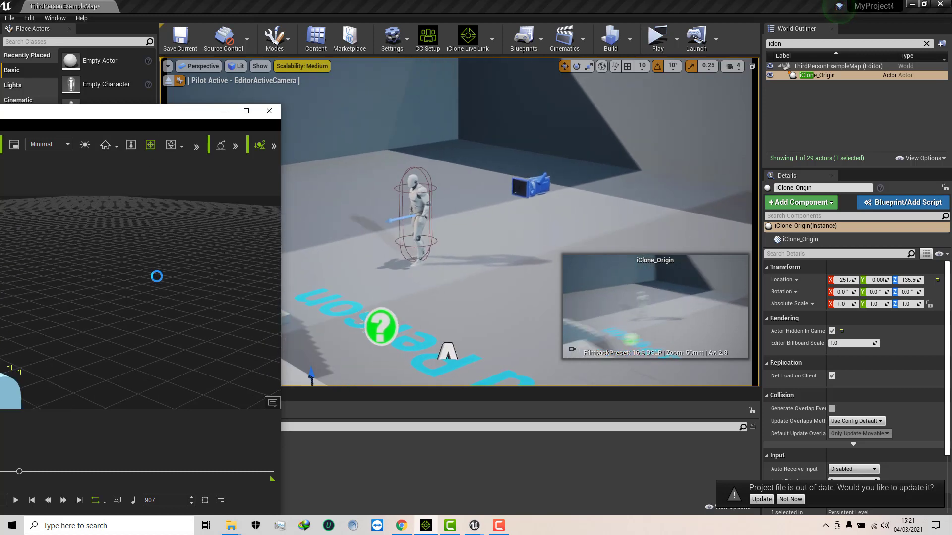
mouse_move(143, 285)
right_mouse_down()
mouse_move(121, 296)
mouse_move(216, 296)
mouse_move(192, 287)
mouse_move(134, 302)
mouse_move(135, 323)
mouse_move(213, 276)
mouse_move(216, 298)
mouse_move(186, 306)
mouse_move(189, 235)
mouse_move(161, 293)
mouse_move(126, 329)
mouse_move(142, 312)
mouse_move(56, 313)
mouse_move(55, 284)
mouse_move(77, 329)
mouse_move(64, 366)
mouse_move(15, 350)
mouse_move(38, 361)
right_mouse_up()
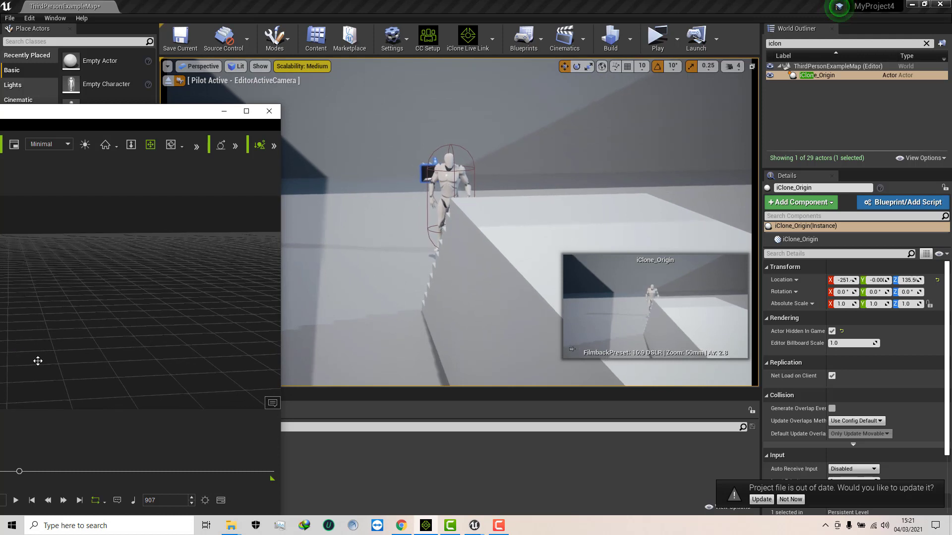
Play the timeline from frame 907 to frame 1221 and show the Unreal Live Link list in iClone
left_click(15, 501)
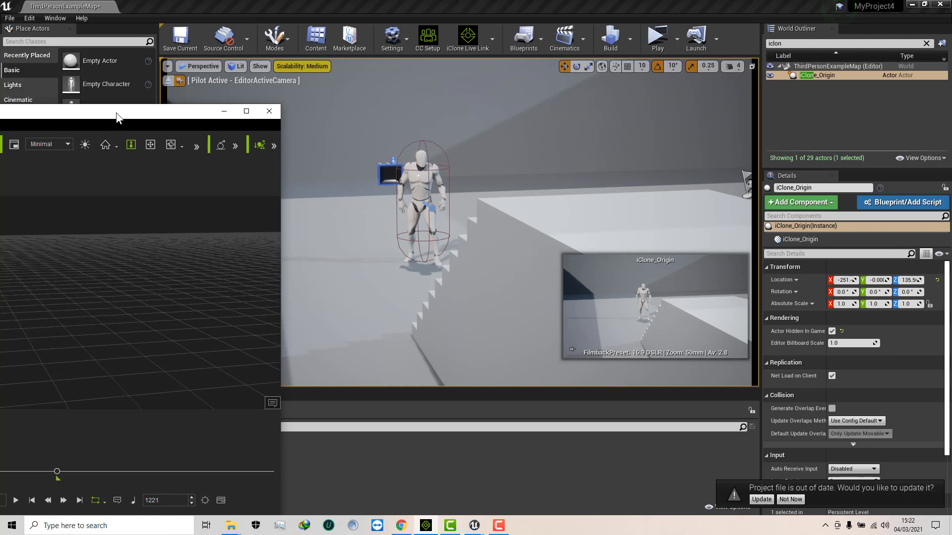
left_click_drag(117, 116, 450, 81)
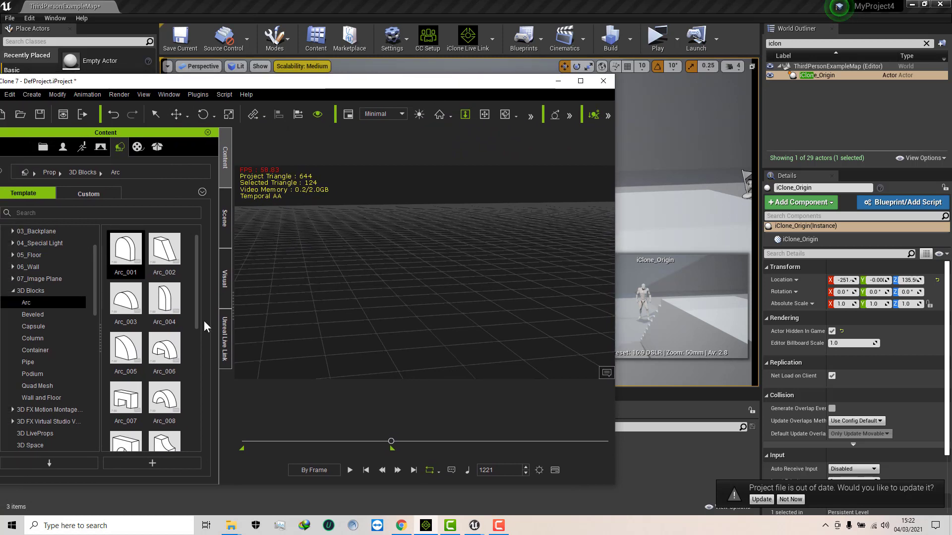
left_click(225, 339)
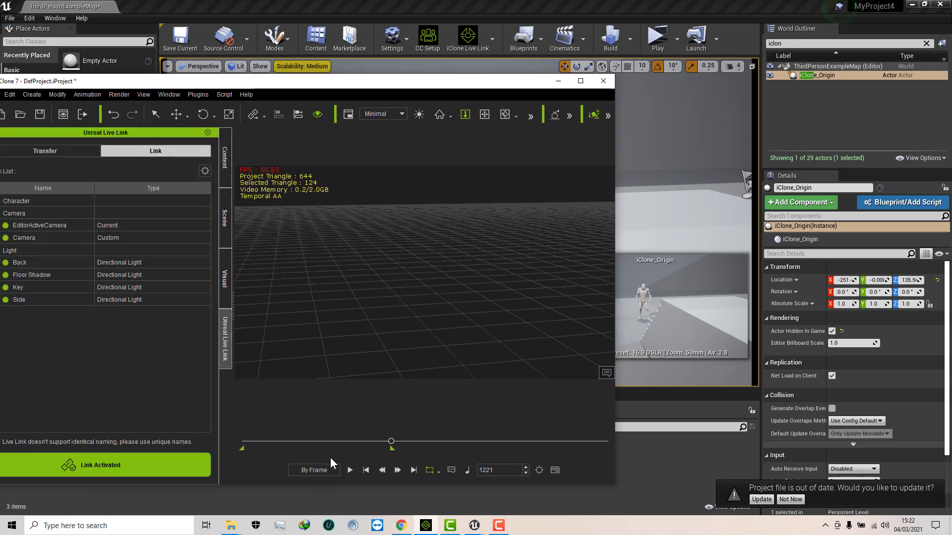
Play the iClone timeline from frame 1 and minimize iClone to watch the camera sequence in Unreal Engine
left_click(367, 470)
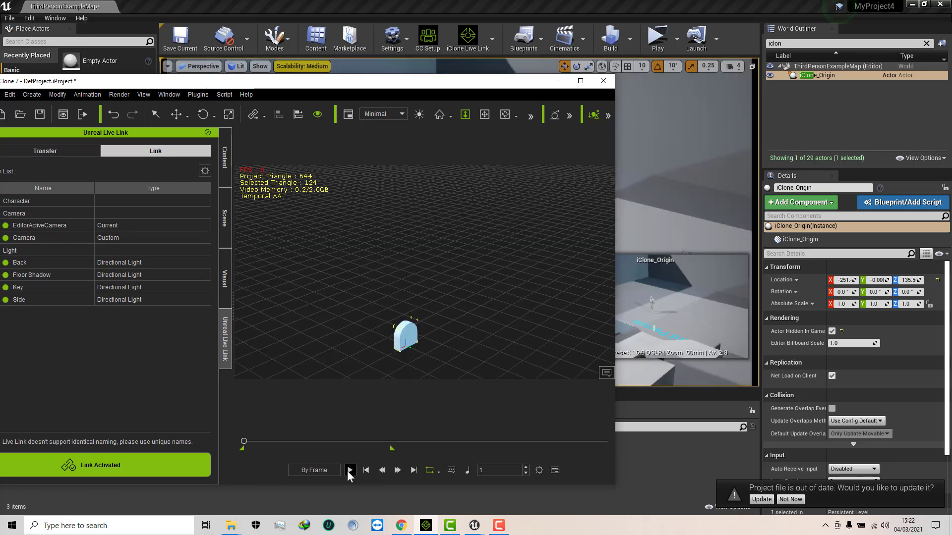
left_click(349, 471)
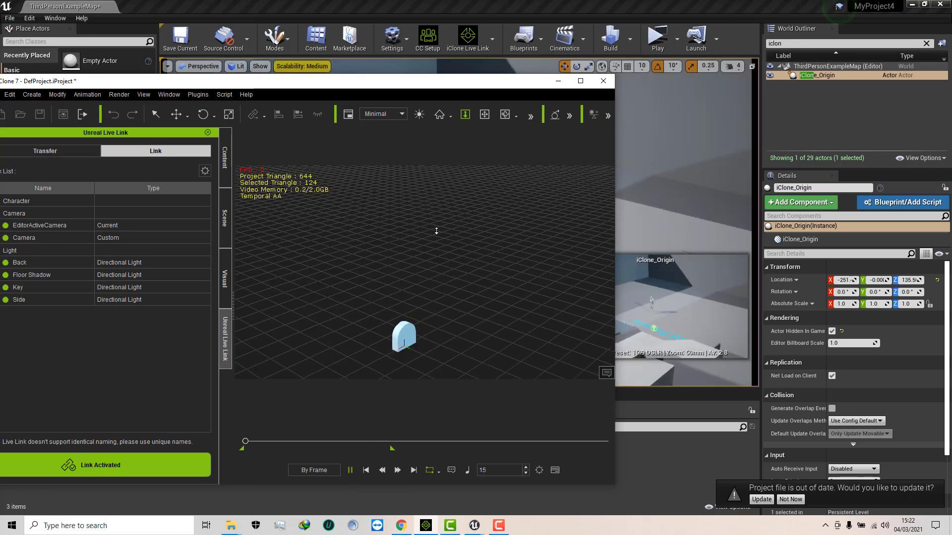
left_click(558, 81)
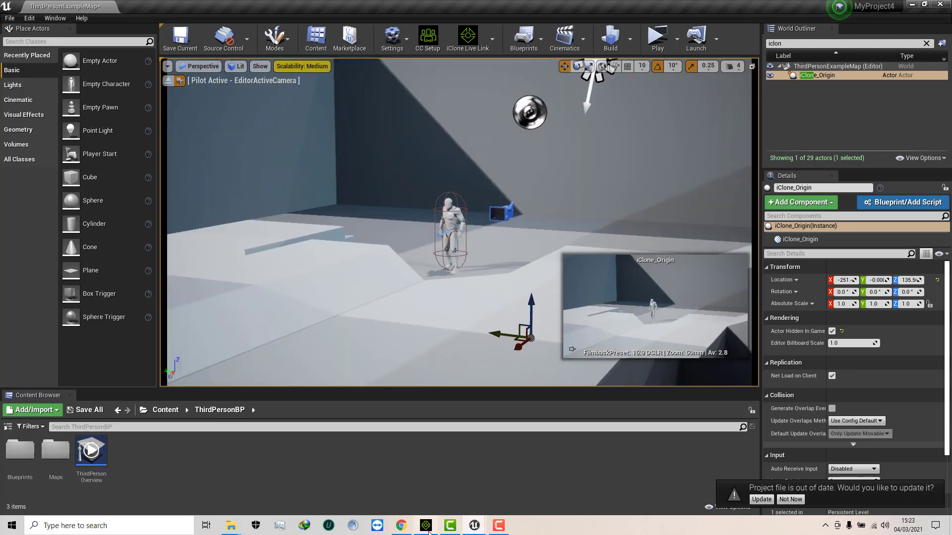
Restore the iClone window and return the timeline to frame 1
mouse_move(427, 526)
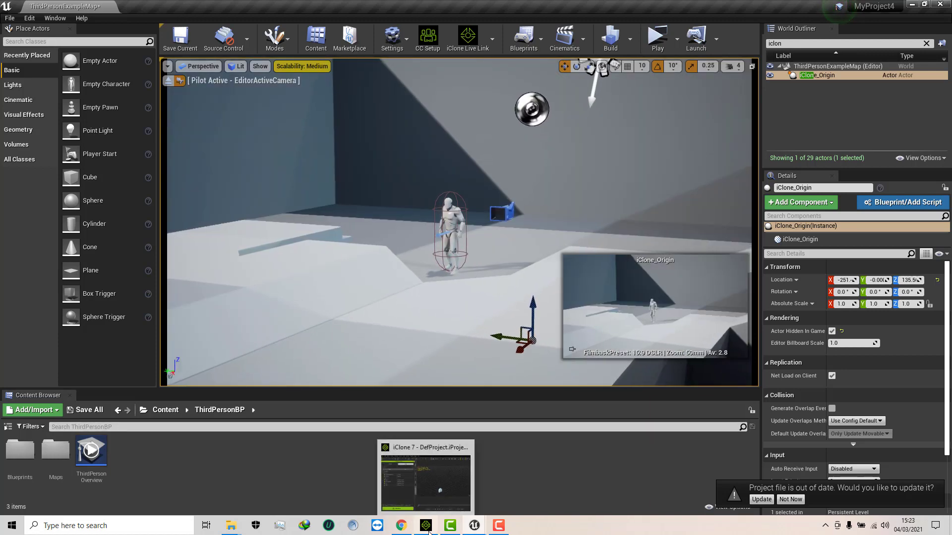
left_click(430, 485)
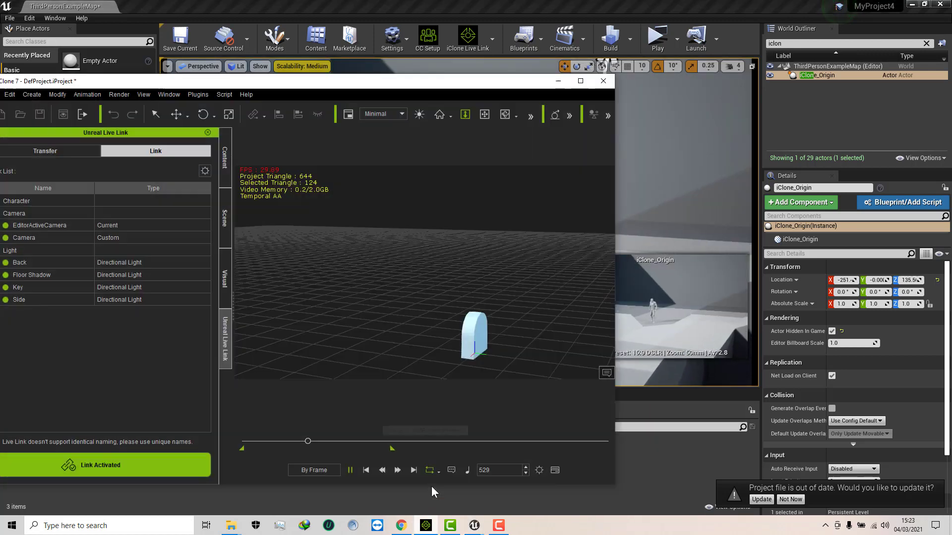
left_click(366, 471)
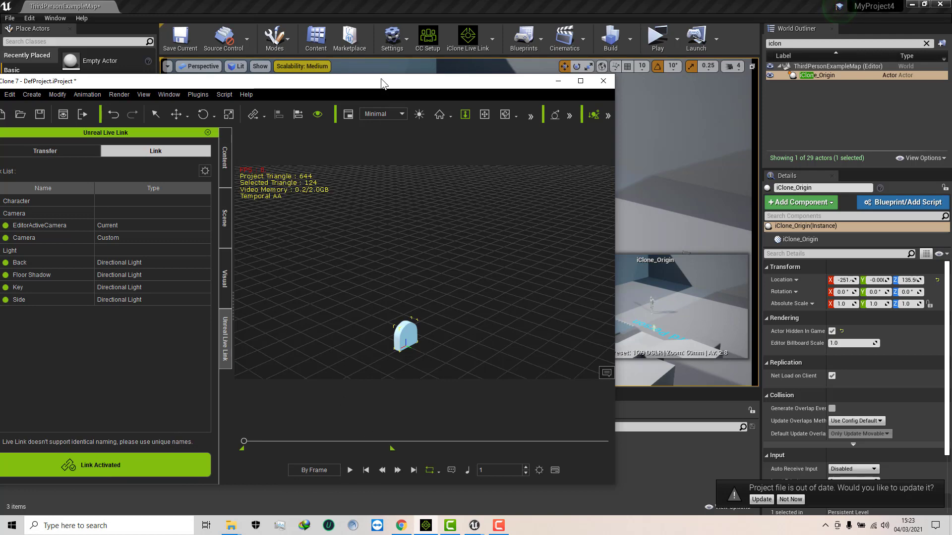
Toggle iClone's playback time mode between Realtime and By Frame, and minimize iClone to return to Unreal Engine
left_click_drag(389, 85, 188, 76)
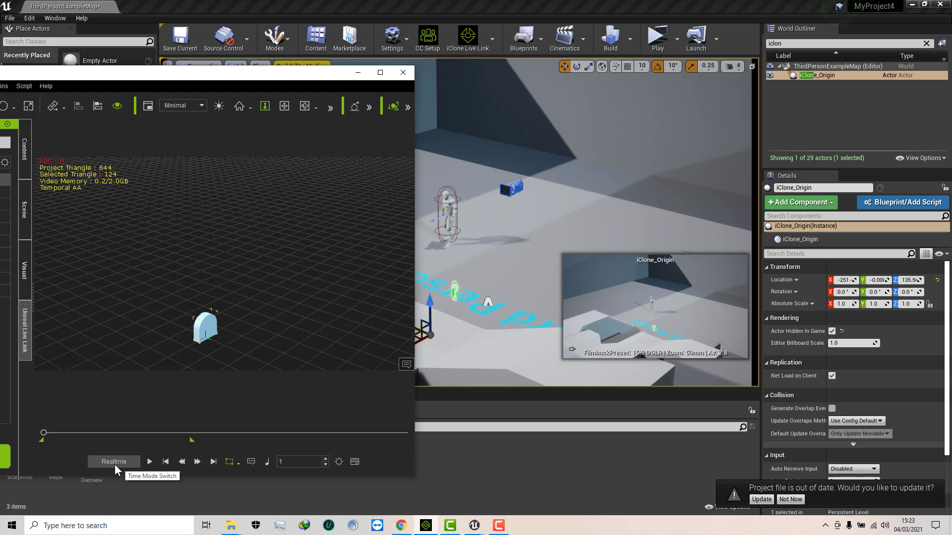
left_click(116, 462)
left_click_drag(204, 77, 477, 72)
left_click(631, 69)
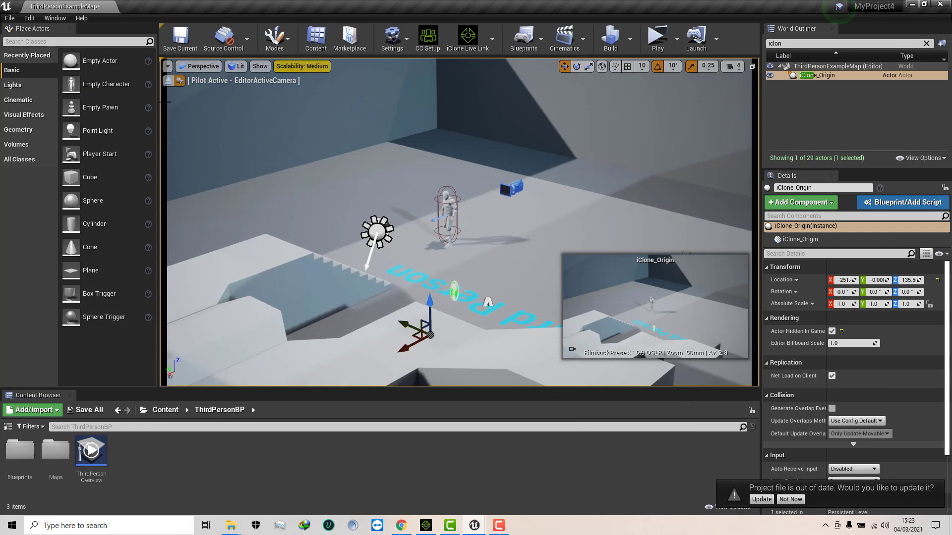
Open the Sequence Recorder window in Unreal Engine
left_click(49, 19)
left_click(50, 19)
left_click(56, 18)
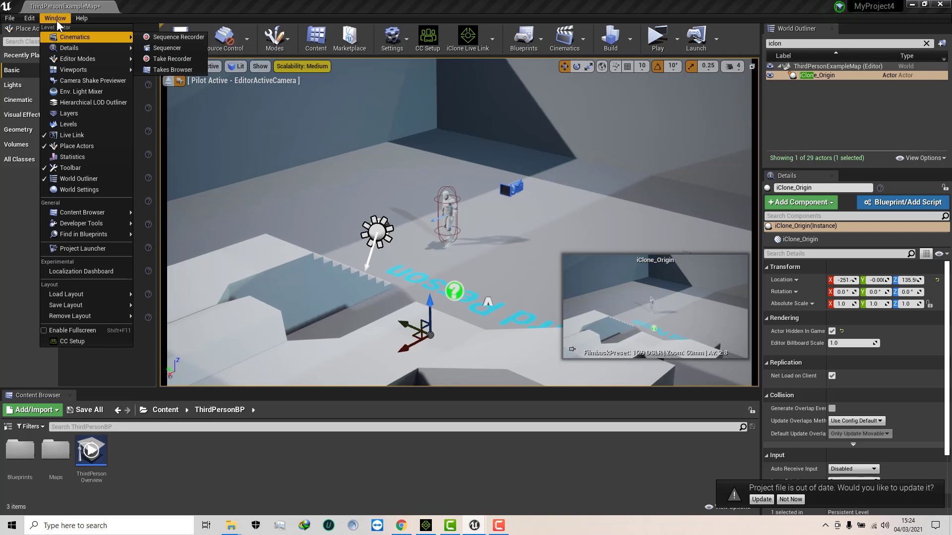
left_click(168, 37)
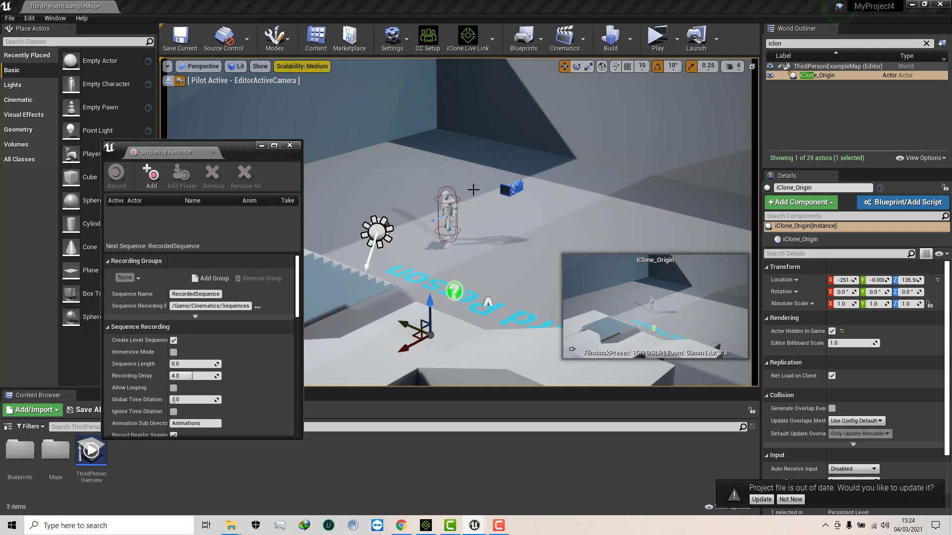
Select the iClone_Origin actor and add it to the Sequence Recorder's recording list
left_click(447, 207)
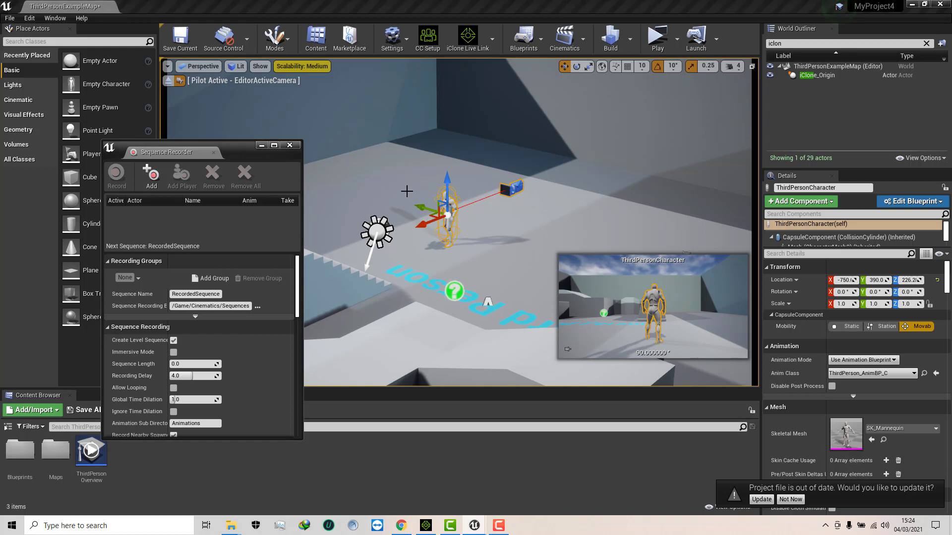
left_click(380, 201)
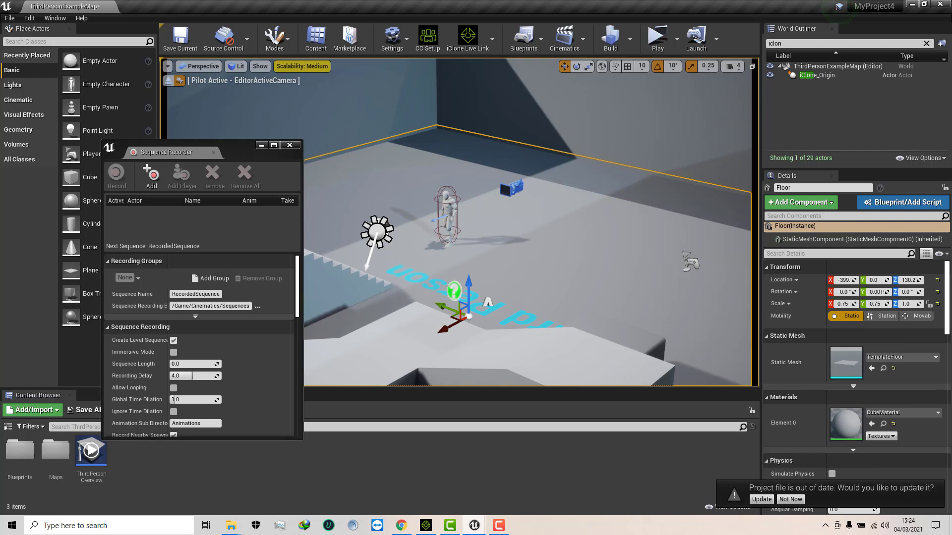
left_click(810, 75)
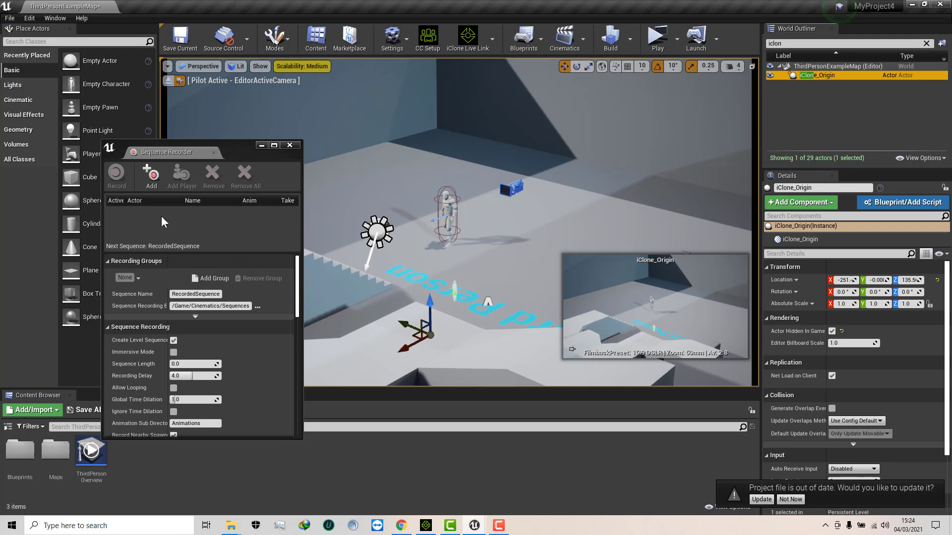
left_click(148, 175)
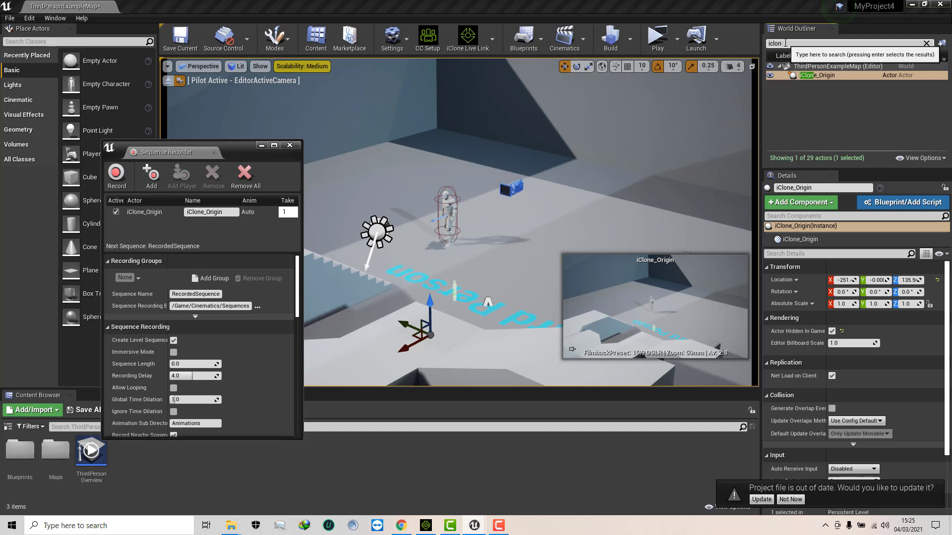
Clear the World Outliner search filter and add the EditorActiveCamera actor to the Sequence Recorder
left_click(926, 43)
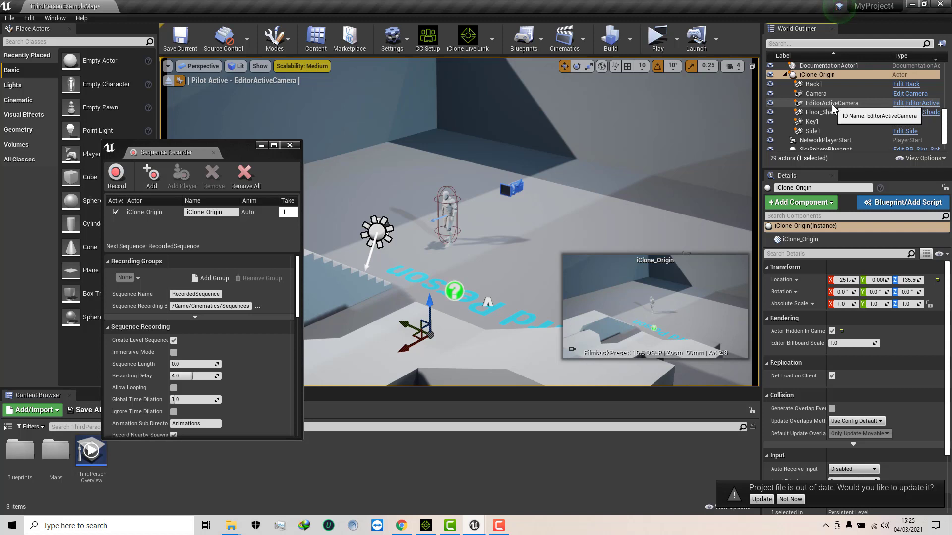
left_click(831, 103)
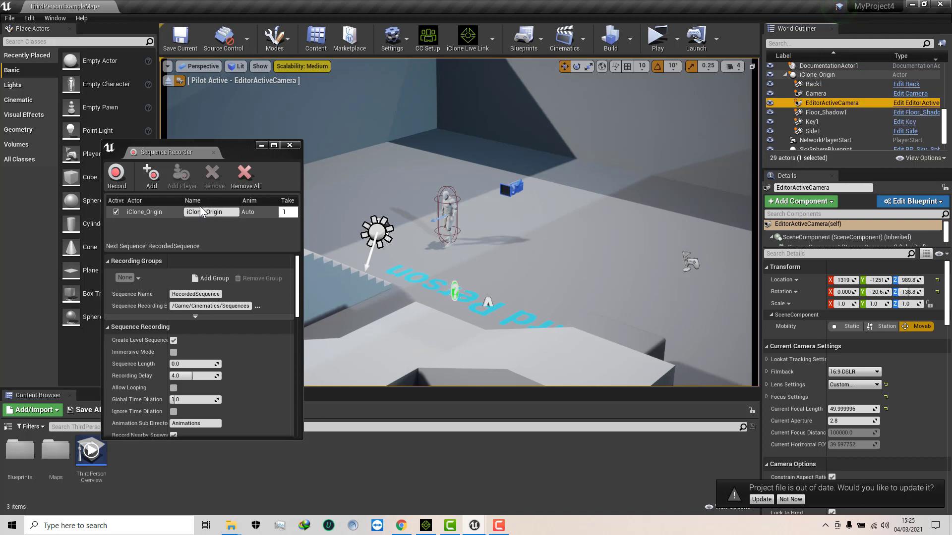
left_click(146, 170)
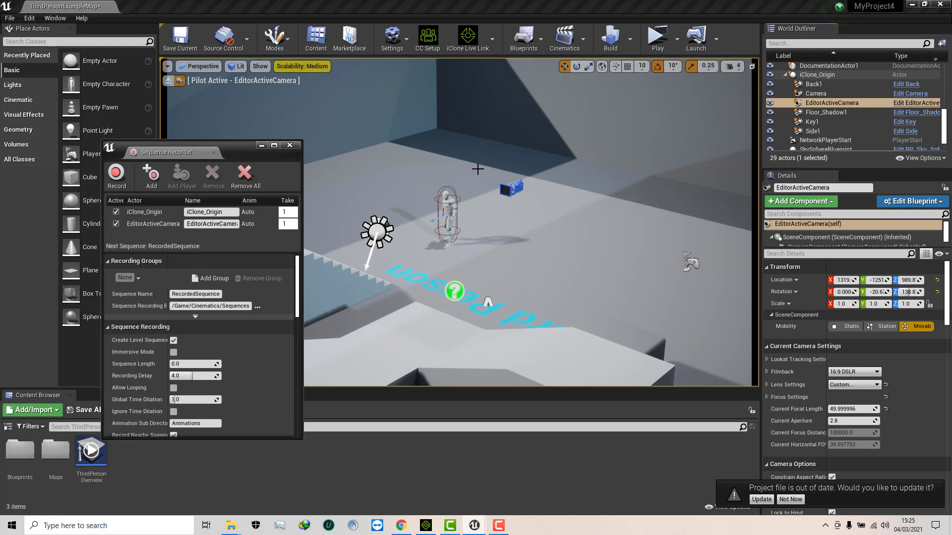
Select the ThirdPersonCharacter mannequin in the level and add it to the Sequence Recorder
left_click(444, 204)
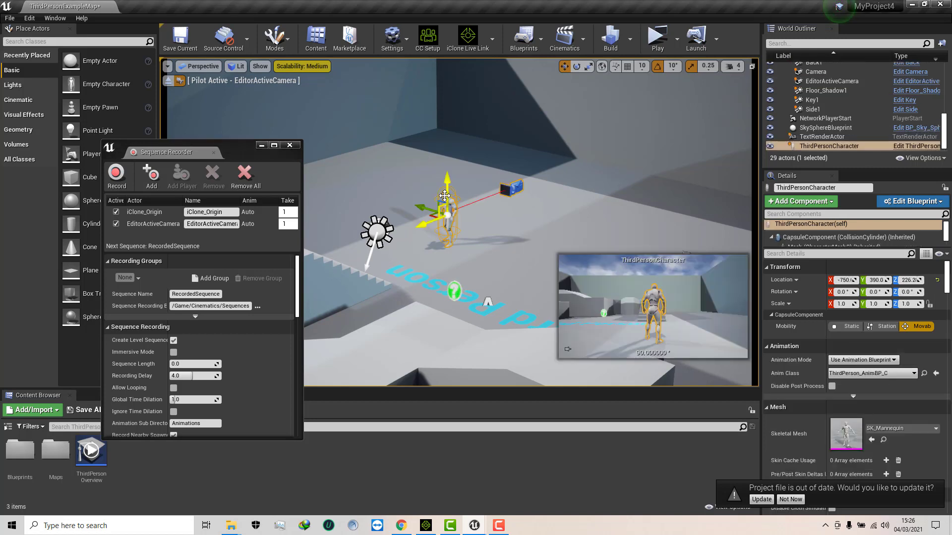
left_click(149, 179)
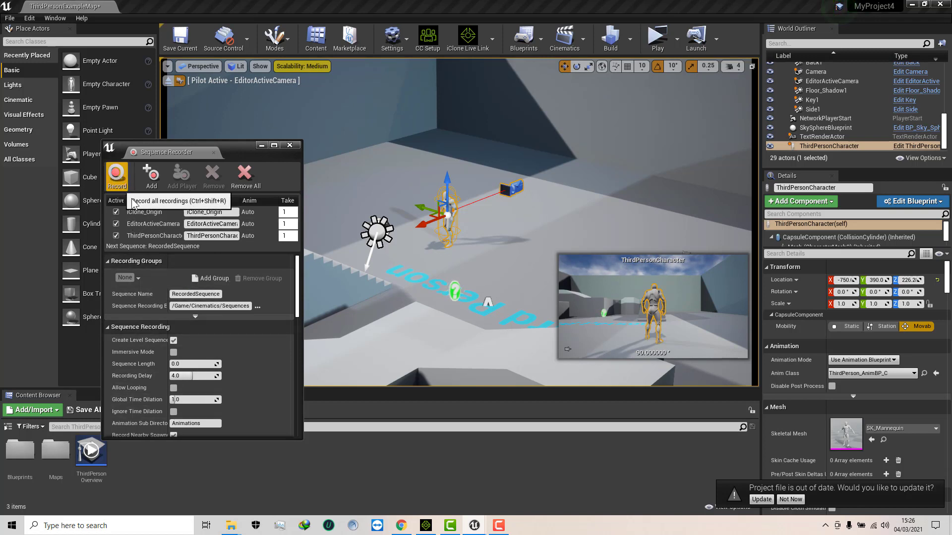
Try a Sample Rate of 30 in the Sequence Recorder's default animation settings and set it back to 60
scroll(258, 292, "down", 1)
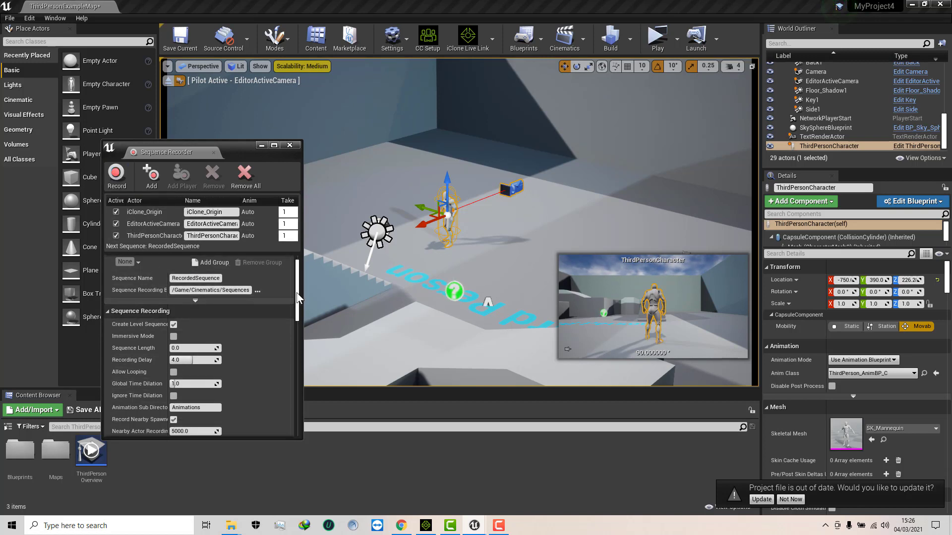
scroll(297, 298, "down", 1)
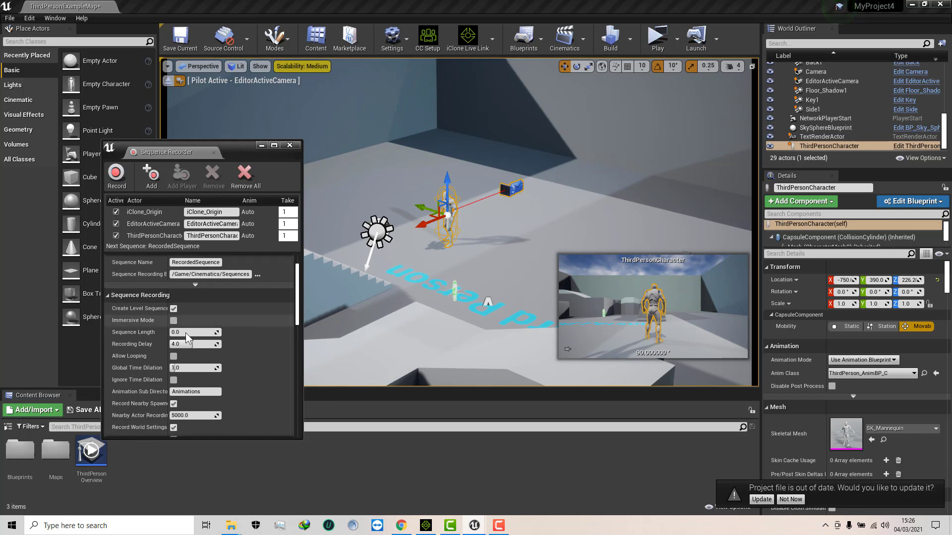
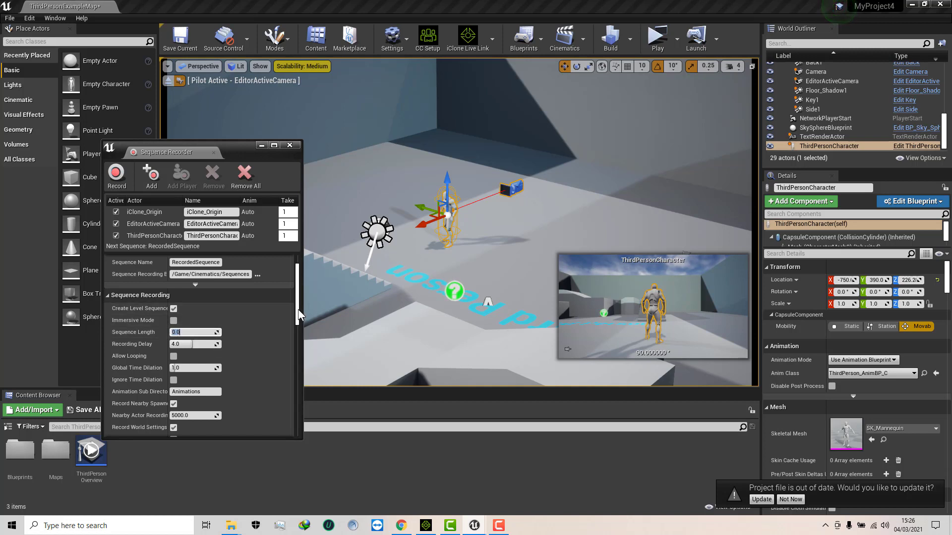
scroll(298, 316, "down", 1)
scroll(298, 317, "down", 1)
scroll(299, 321, "down", 2)
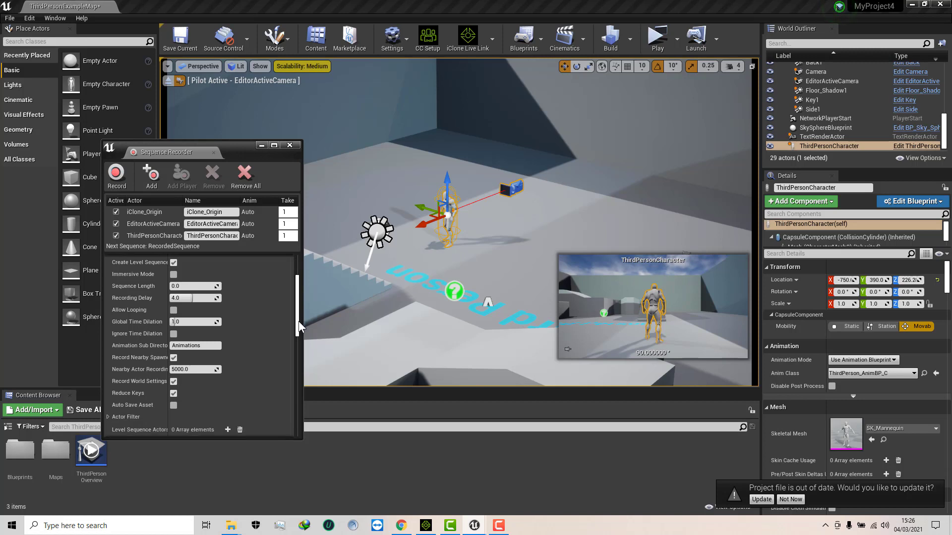
scroll(298, 324, "down", 1)
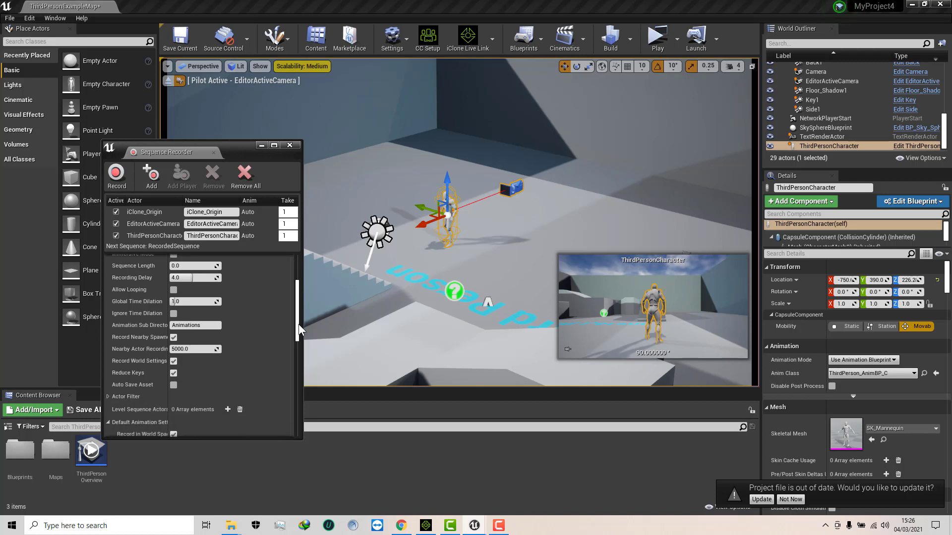
left_click_drag(298, 328, 300, 349)
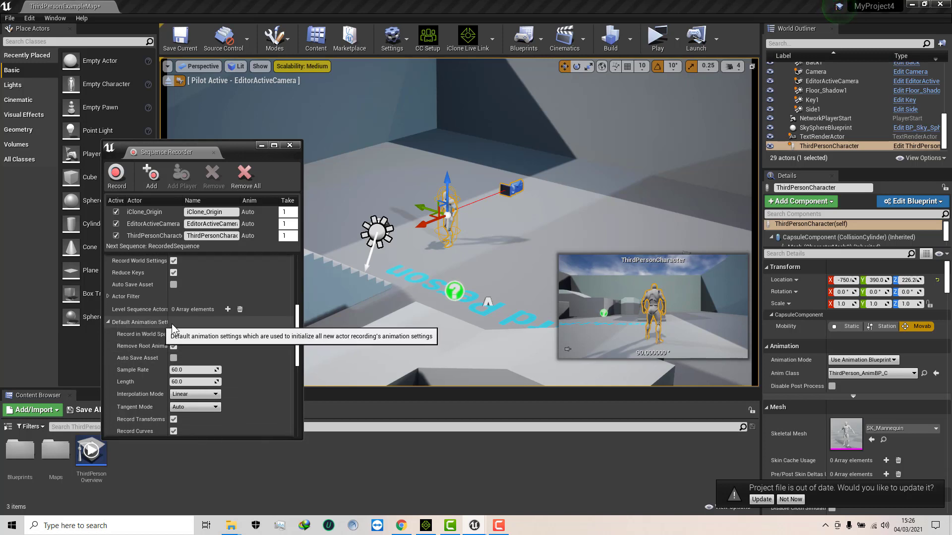
left_click(108, 321)
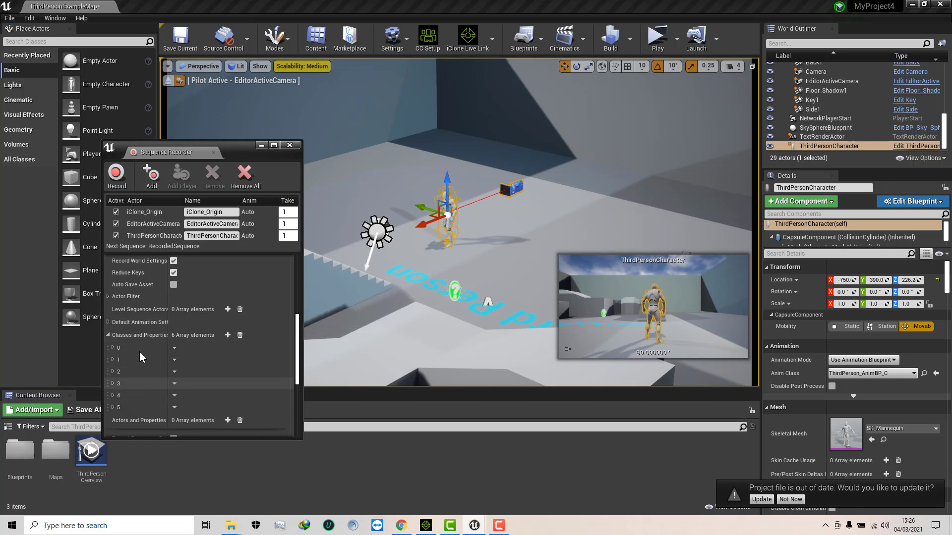
left_click(108, 322)
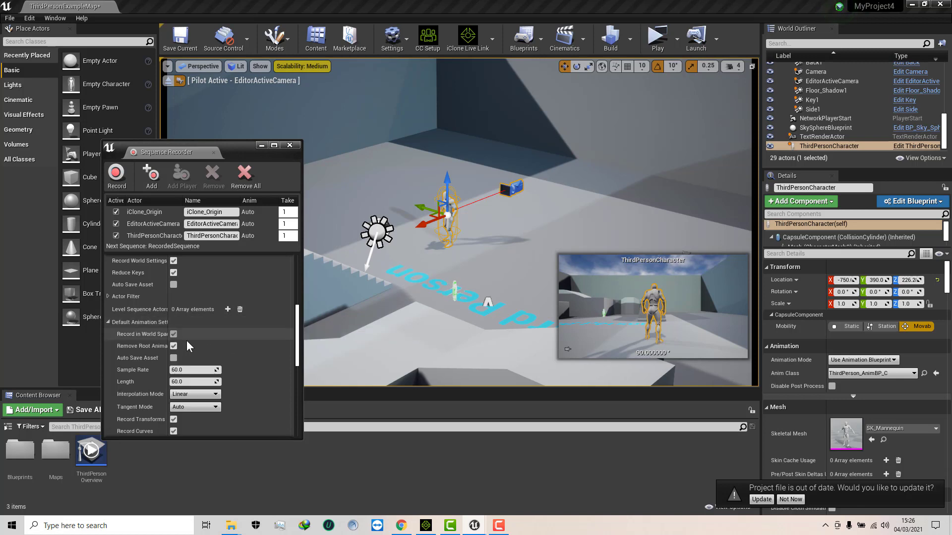
left_click(176, 370)
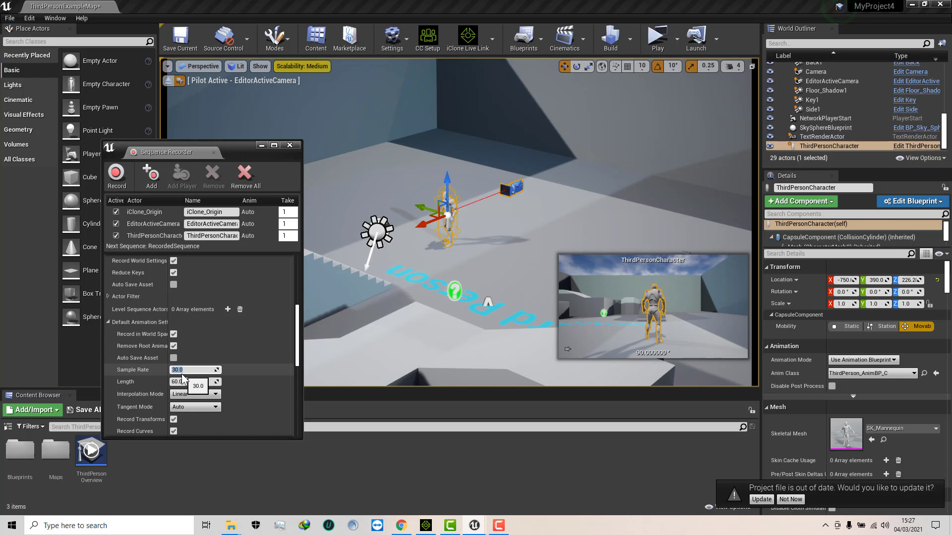
type("0")
key("Return")
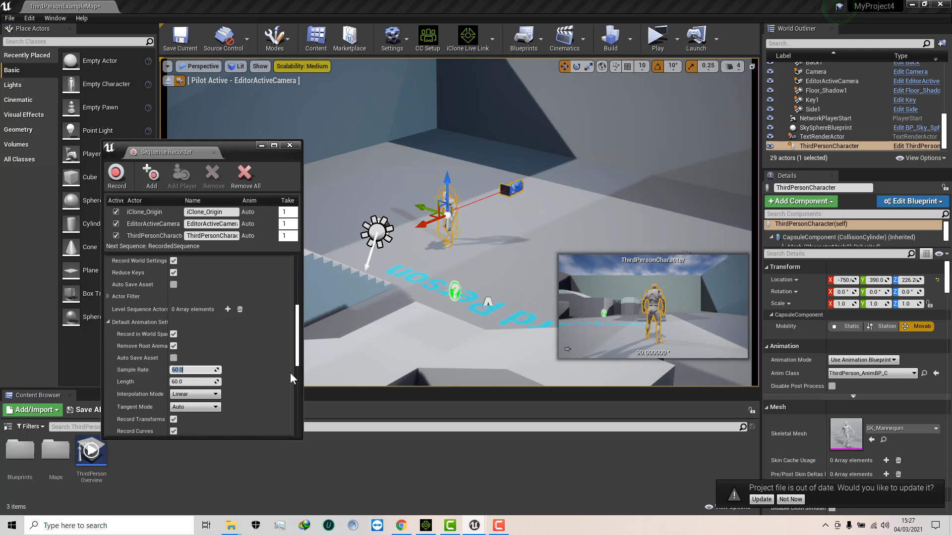
Examine the remaining Sequence Recorder settings down to the audio and media player recording options, and return to the sequence recording settings
scroll(299, 347, "down", 2)
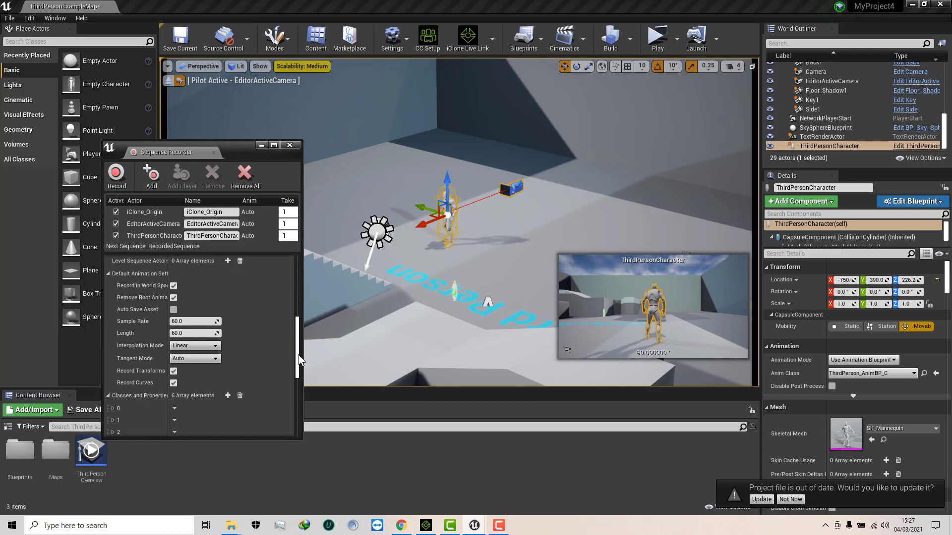
left_click_drag(298, 355, 299, 418)
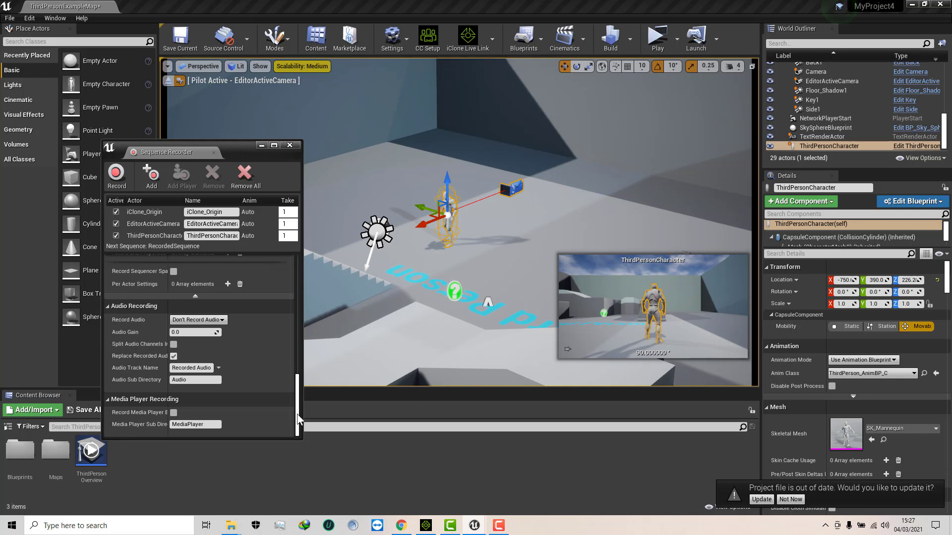
left_click_drag(297, 419, 298, 340)
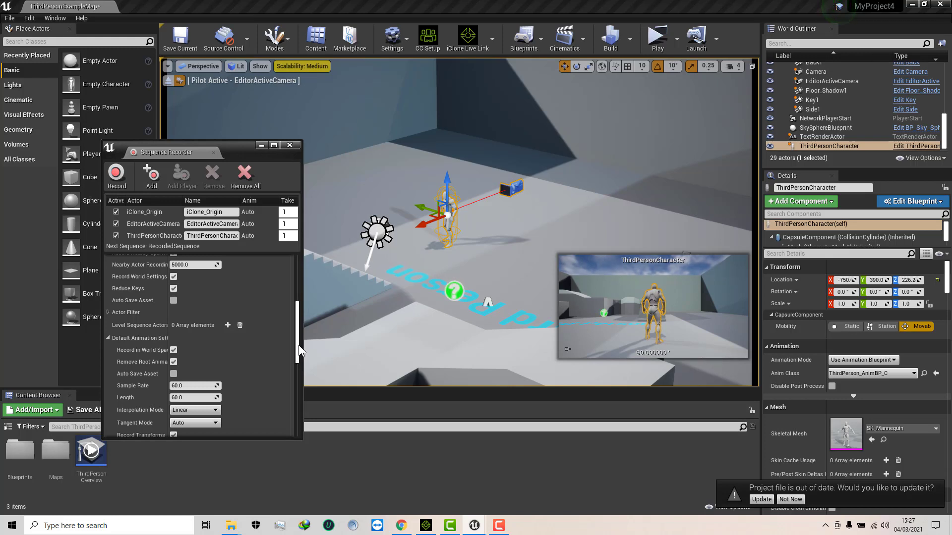
scroll(297, 344, "up", 2)
left_click_drag(298, 336, 298, 307)
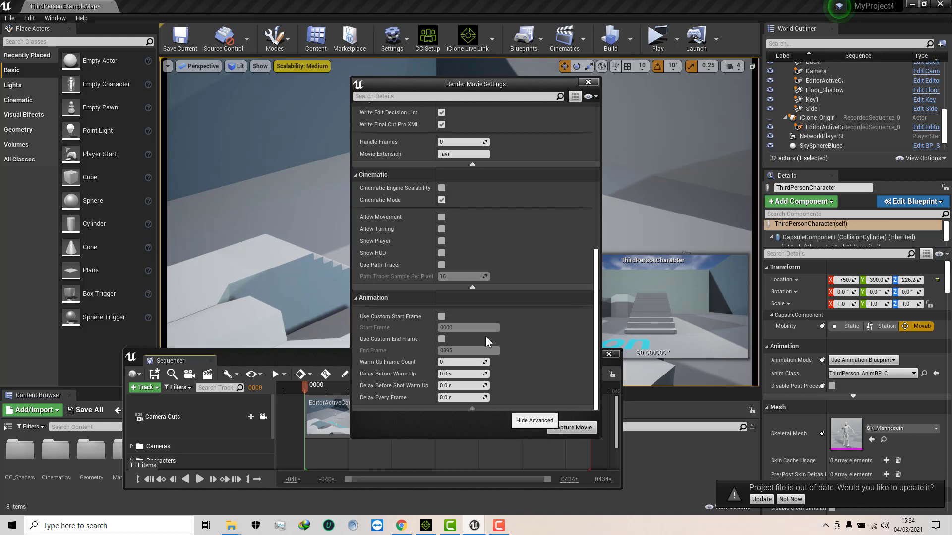
Open the Project Settings and search for "fix frame"
left_click(27, 19)
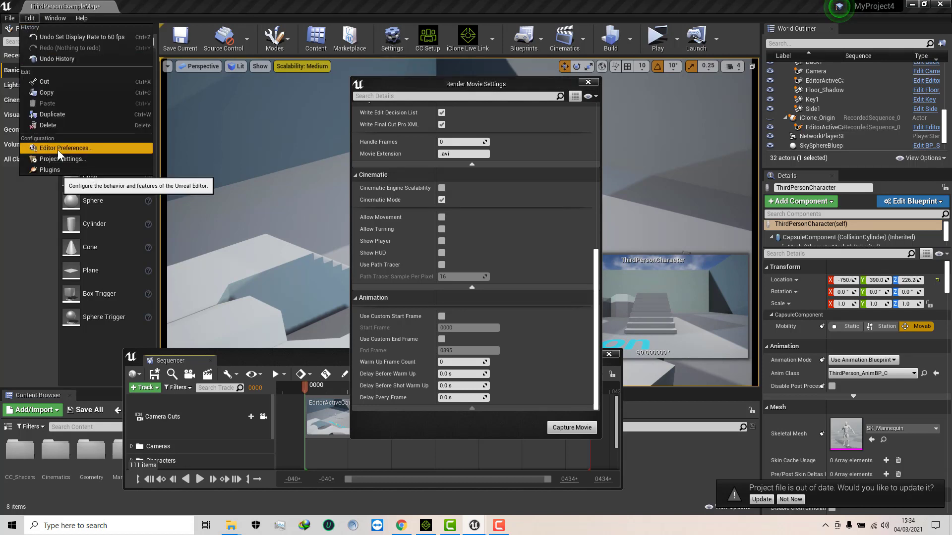
left_click(58, 149)
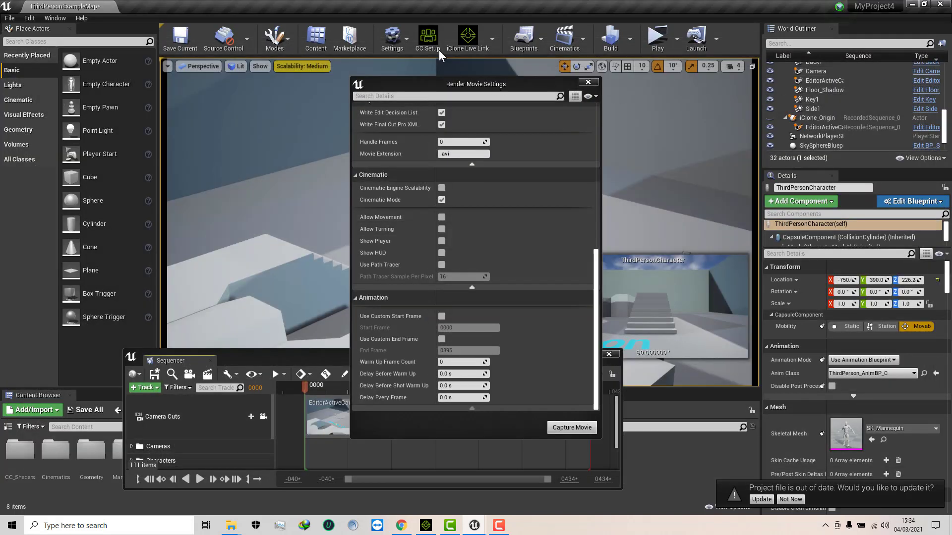
left_click(30, 17)
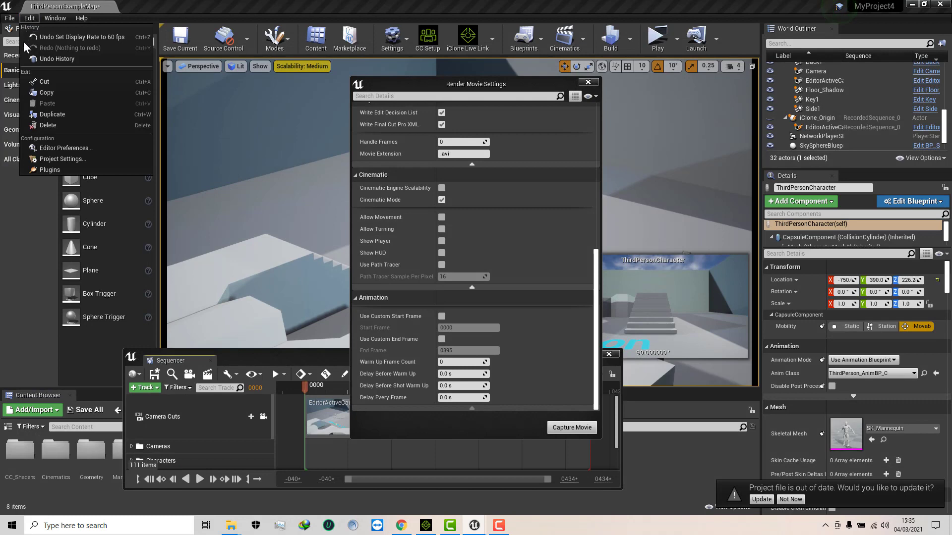
left_click(59, 159)
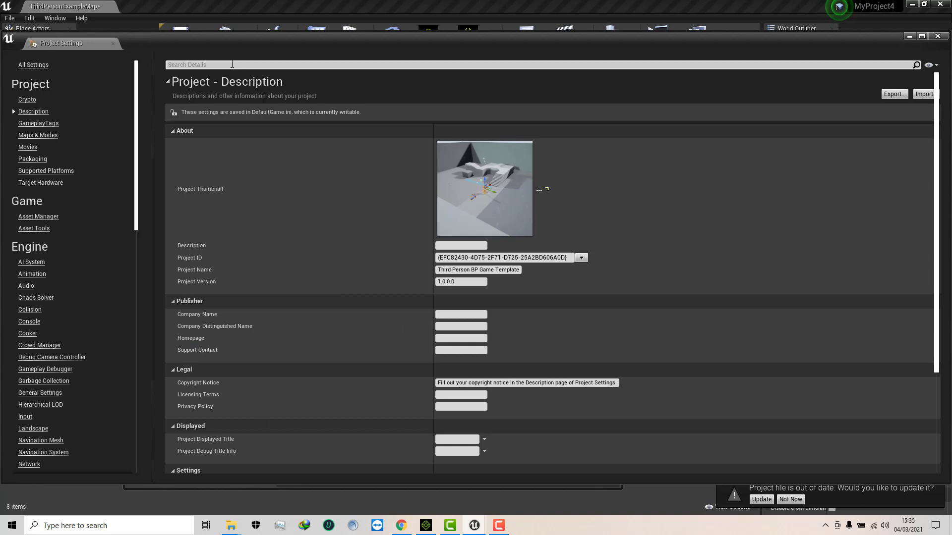
left_click(232, 65)
type("fix")
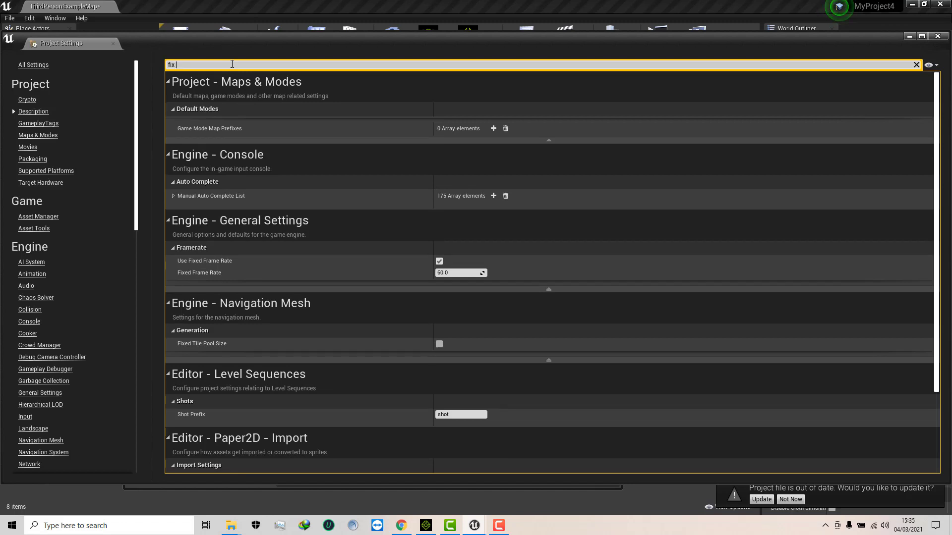
type(" fra")
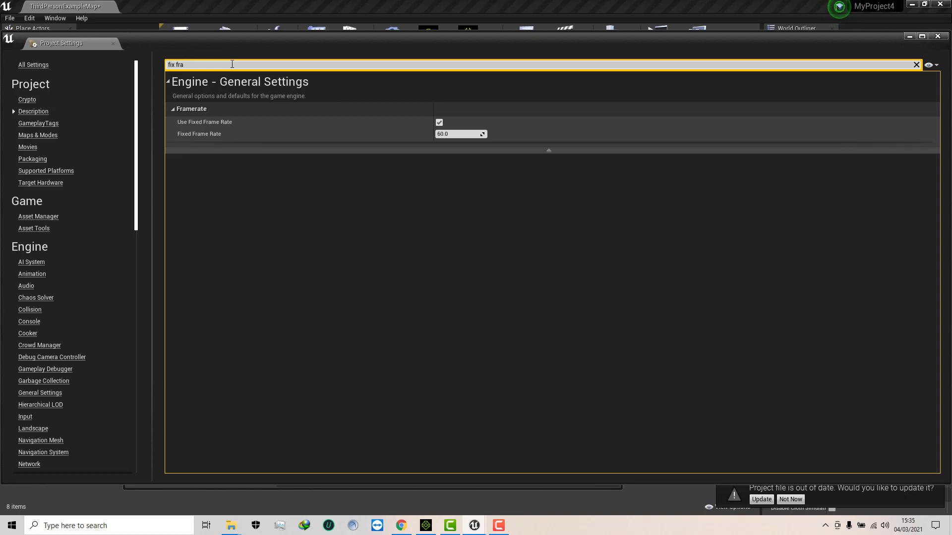
type("mes")
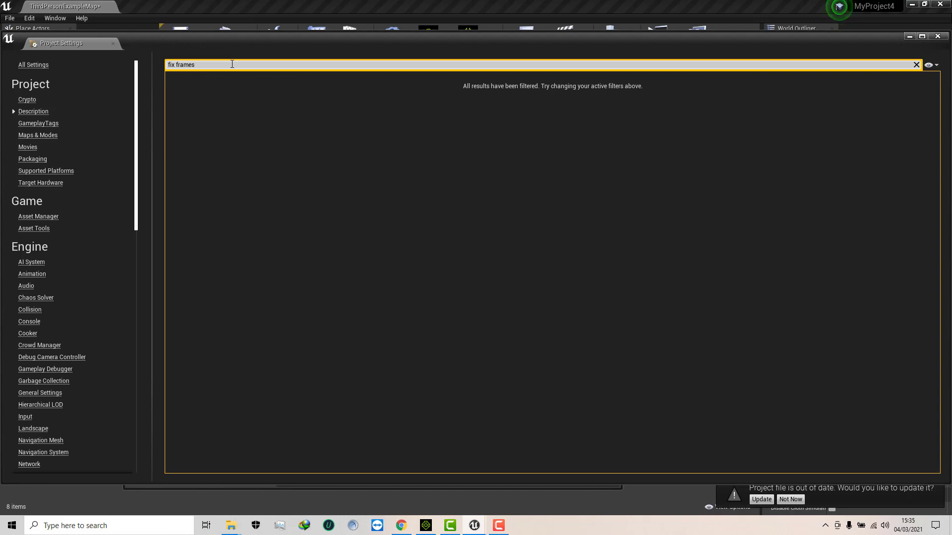
key("BackSpace")
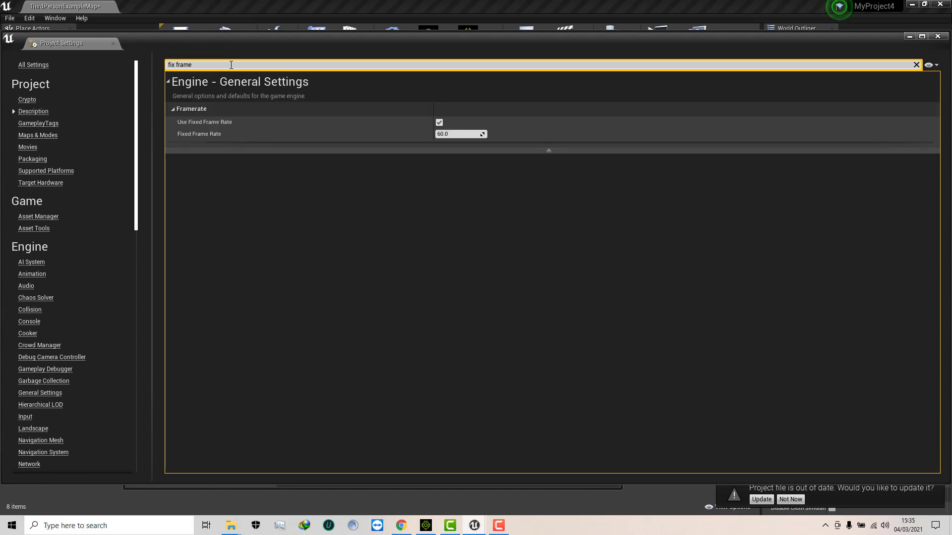
Turn Use Fixed Frame Rate off and on again, and confirm a Fixed Frame Rate of 60
left_click(439, 122)
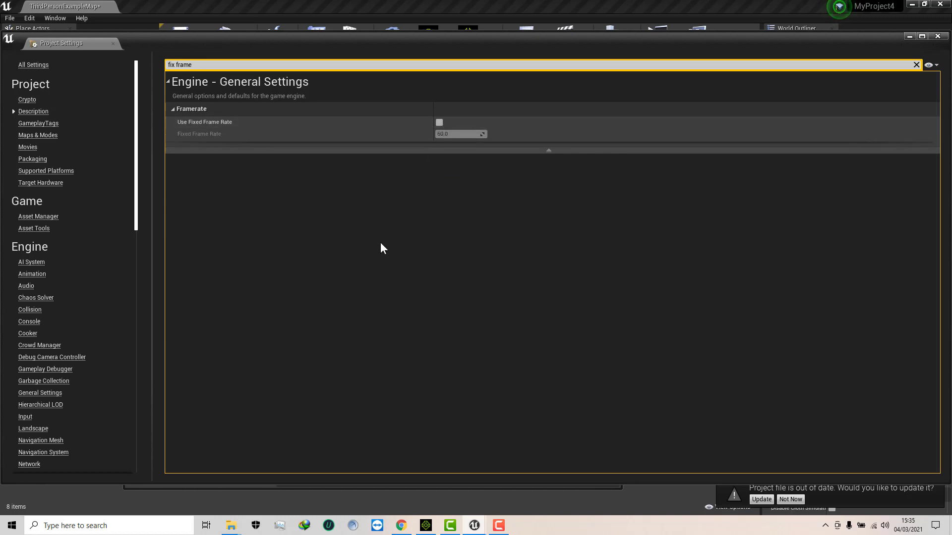
left_click(439, 122)
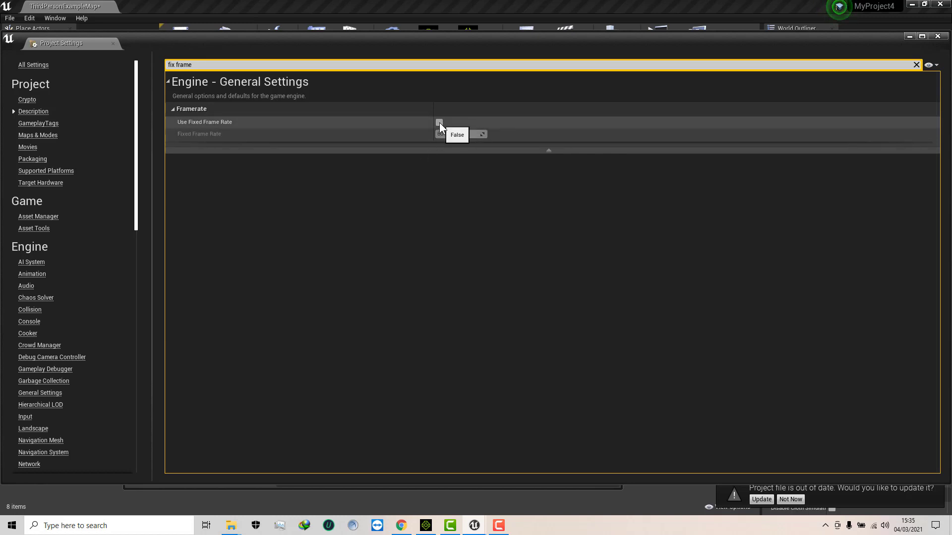
left_click(442, 134)
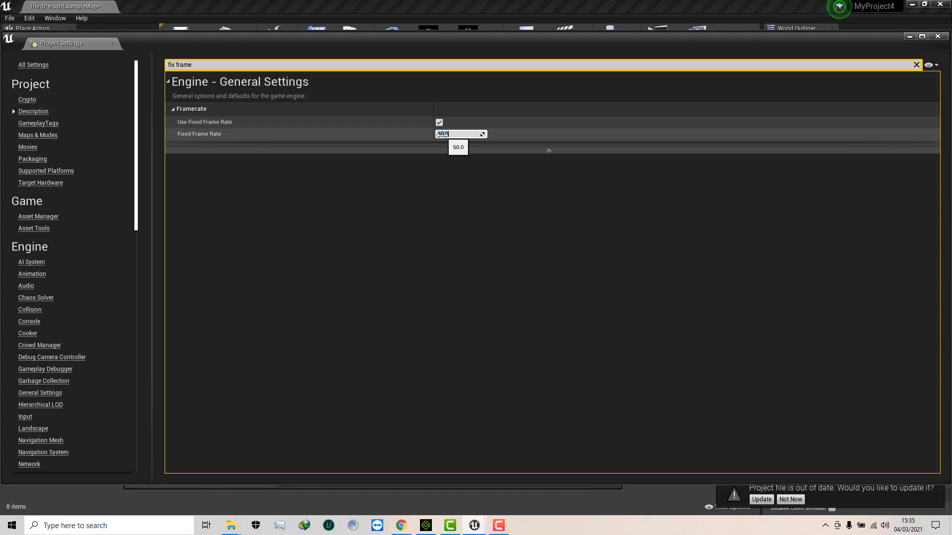
key("Return")
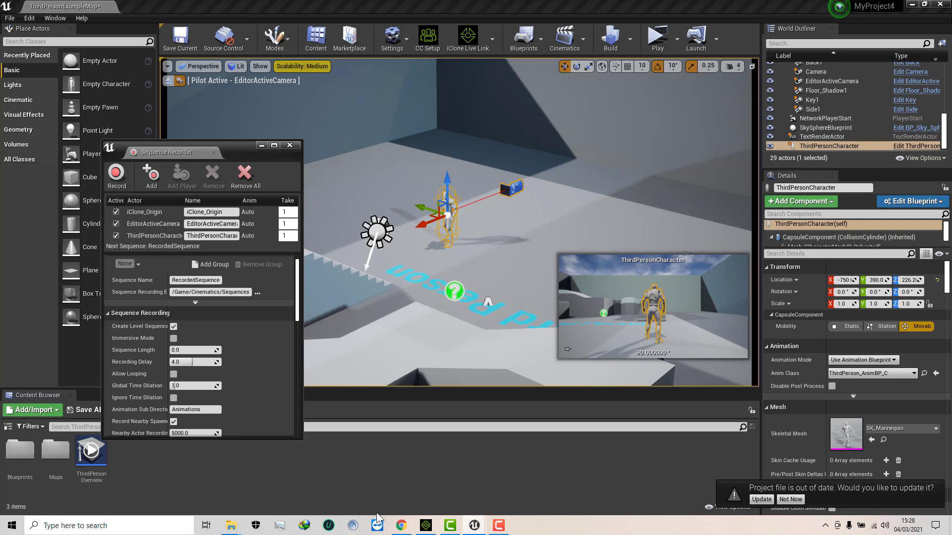
Switch to iClone and place its window beside the Sequence Recorder so that both playback and recording controls are accessible
left_click(425, 527)
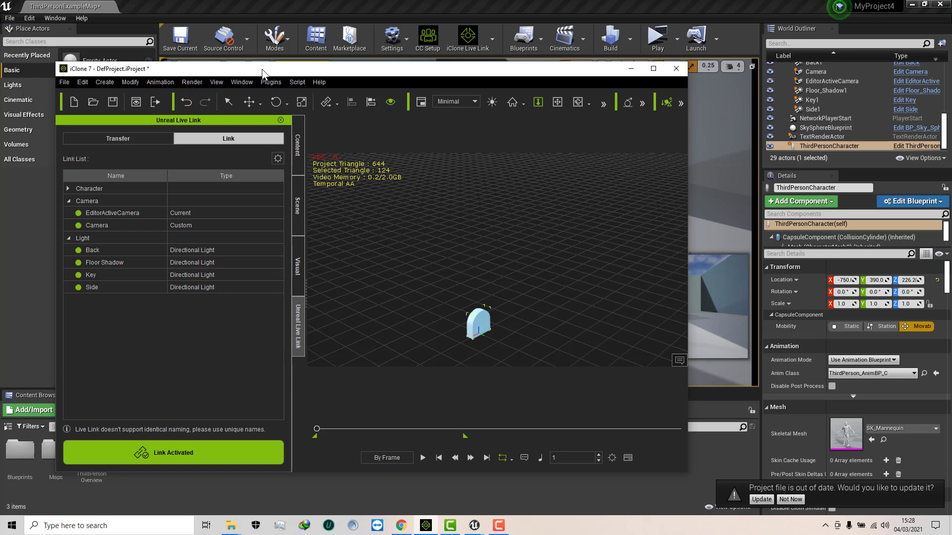
left_click_drag(261, 73, 518, 87)
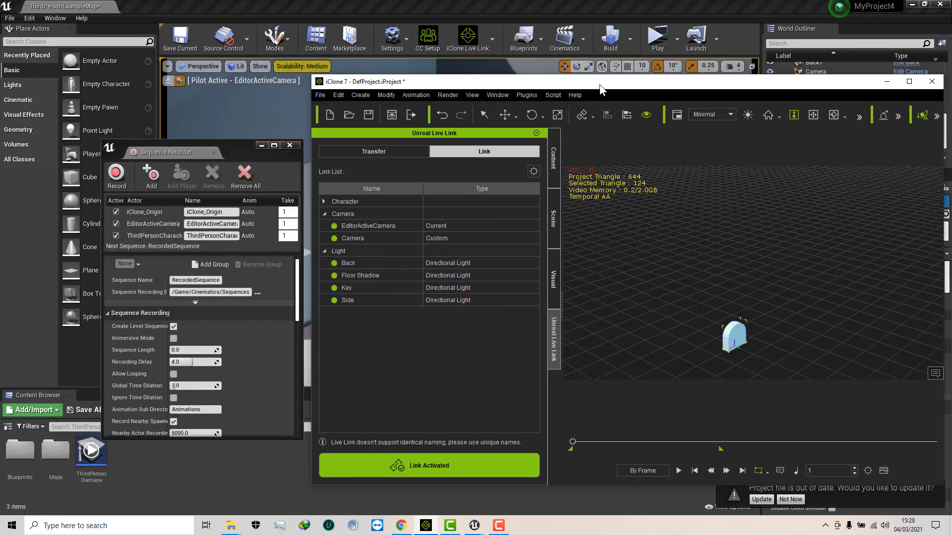
left_click_drag(600, 86, 697, 77)
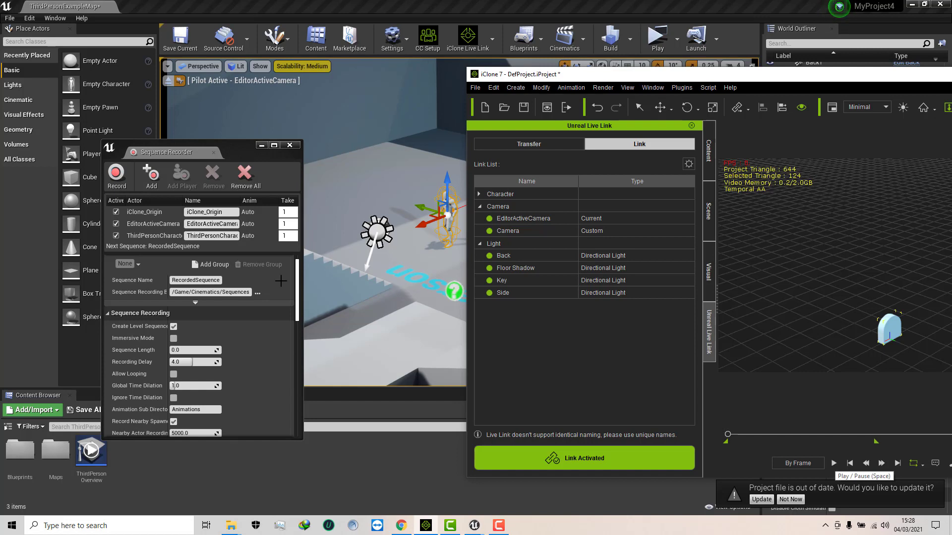
Start recording all listed actors in Unreal Engine, play the iClone timeline, and reposition the iClone window to show its playback frame
left_click(115, 176)
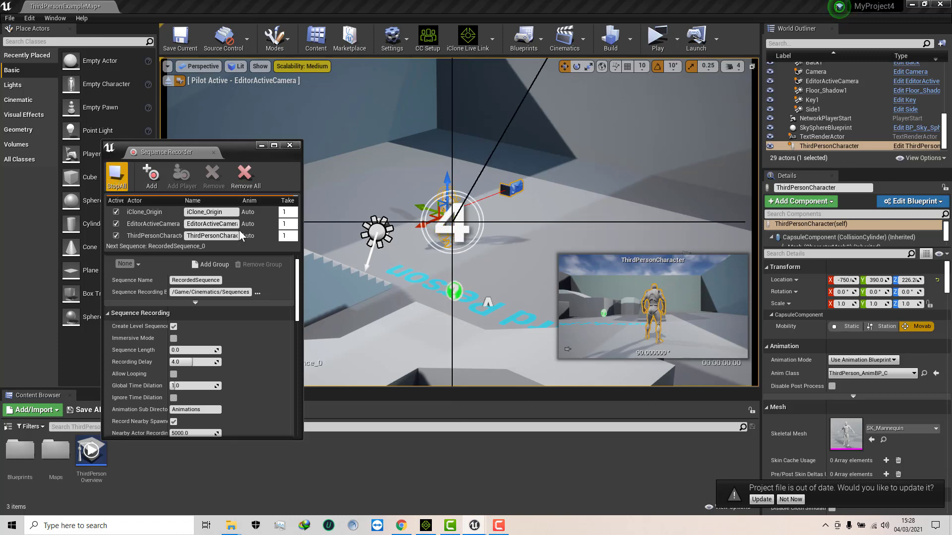
left_click(426, 525)
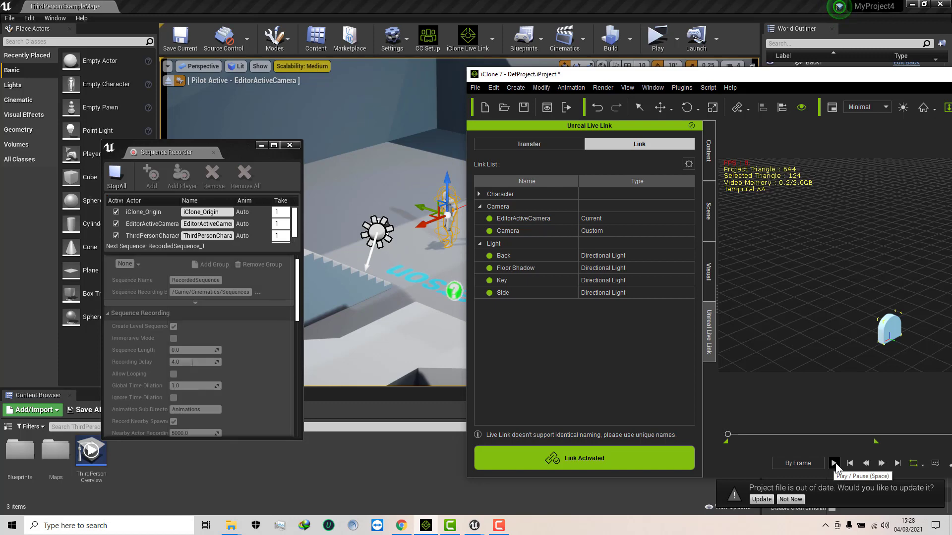
left_click(835, 463)
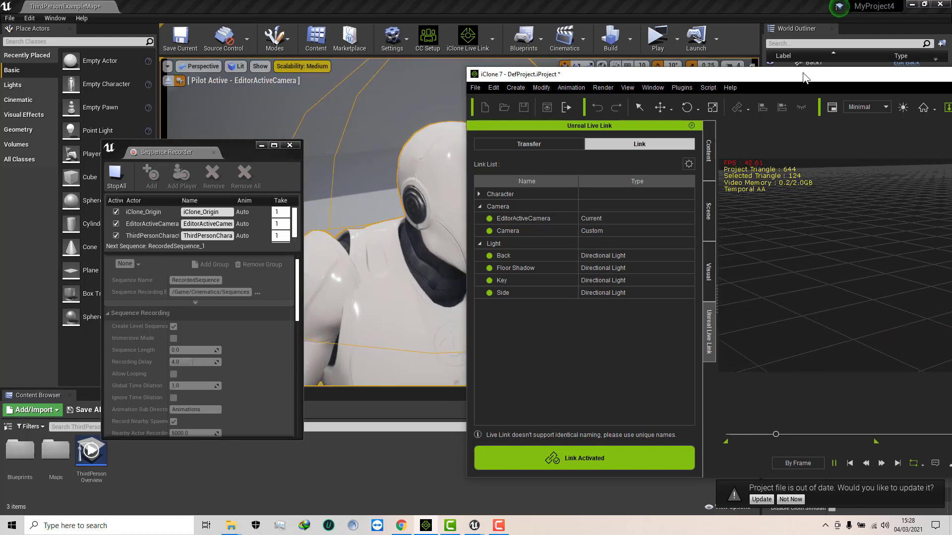
left_click_drag(804, 78, 599, 41)
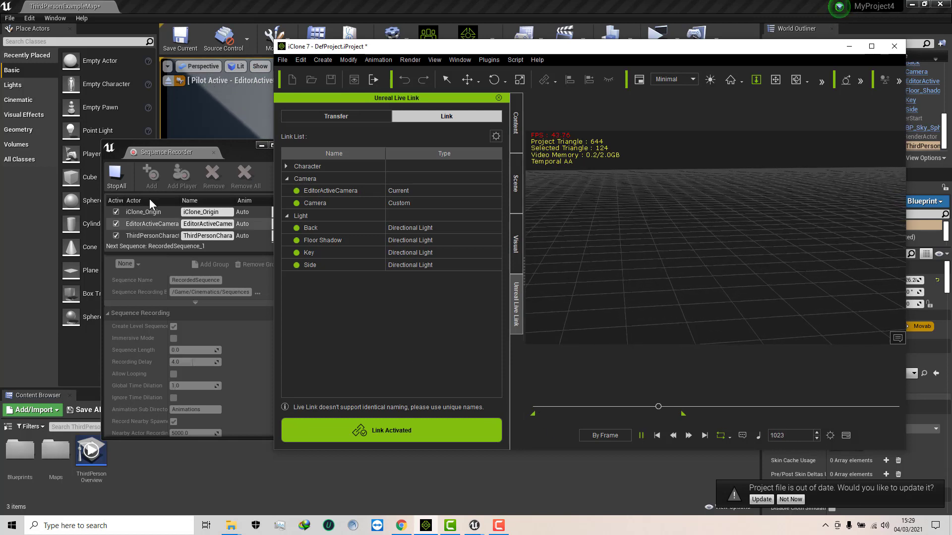
Stop the recording and open the newly recorded sequence, closing the Sequence Recorder so only the Sequencer window stays over the viewport
left_click(117, 175)
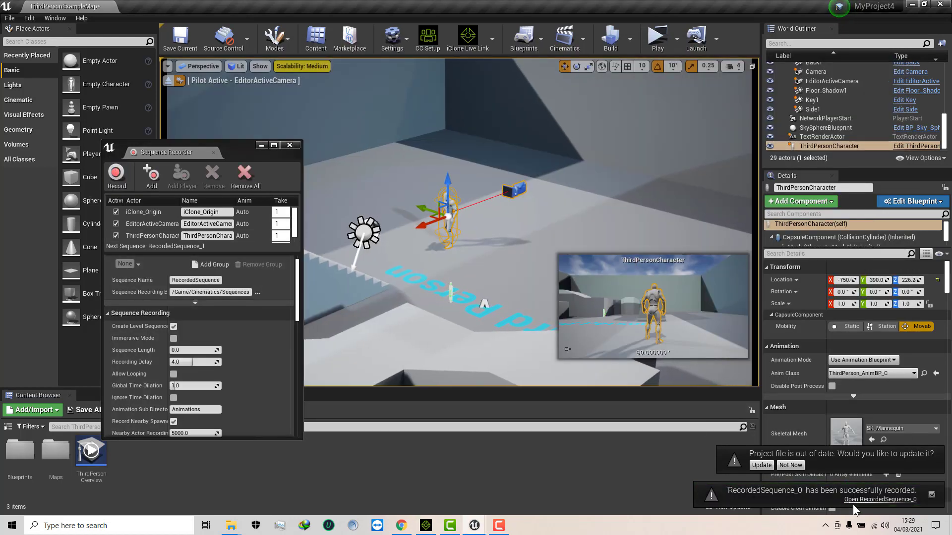
left_click(866, 500)
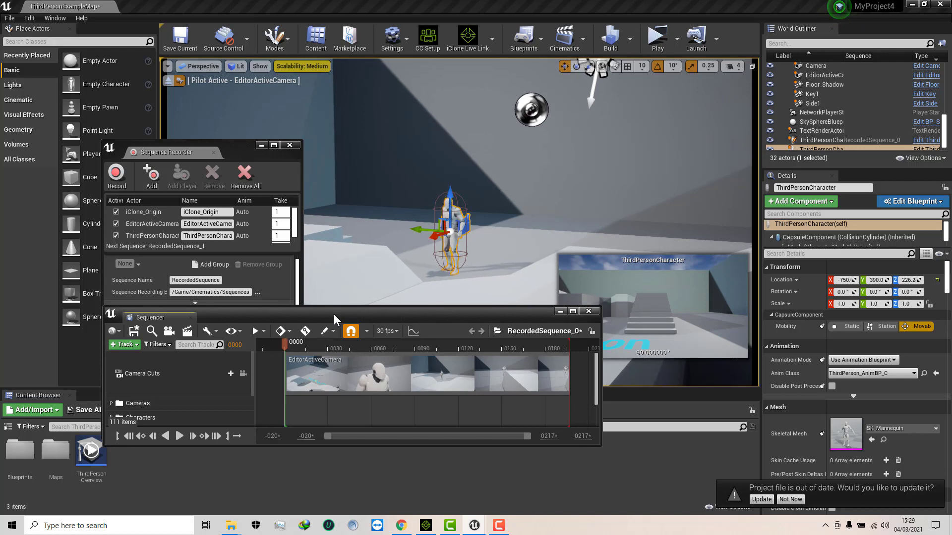
left_click_drag(334, 314, 402, 285)
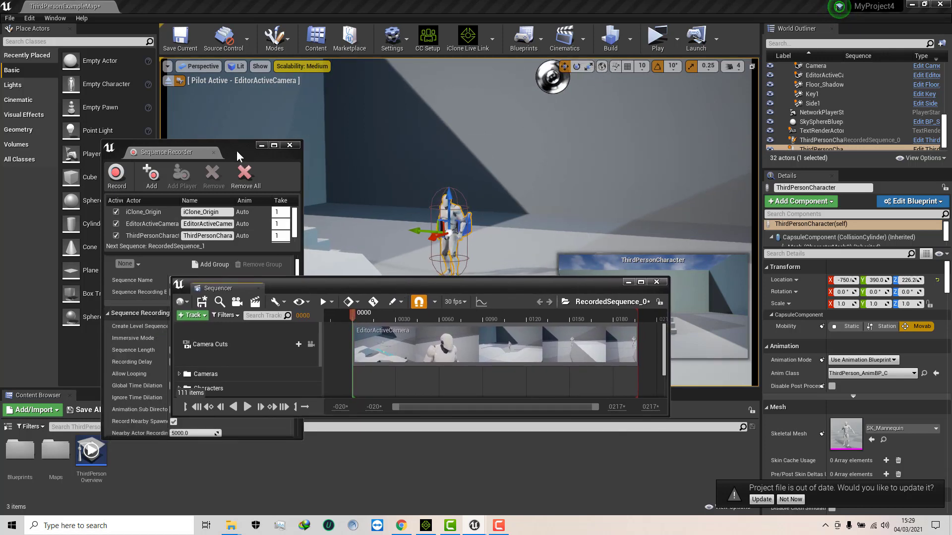
left_click_drag(238, 154, 236, 134)
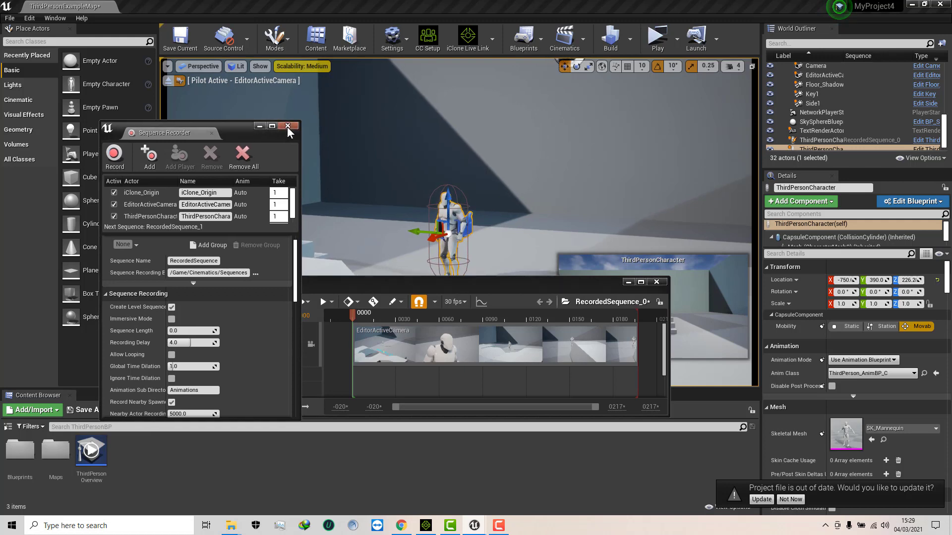
left_click(287, 125)
left_click_drag(334, 285, 370, 230)
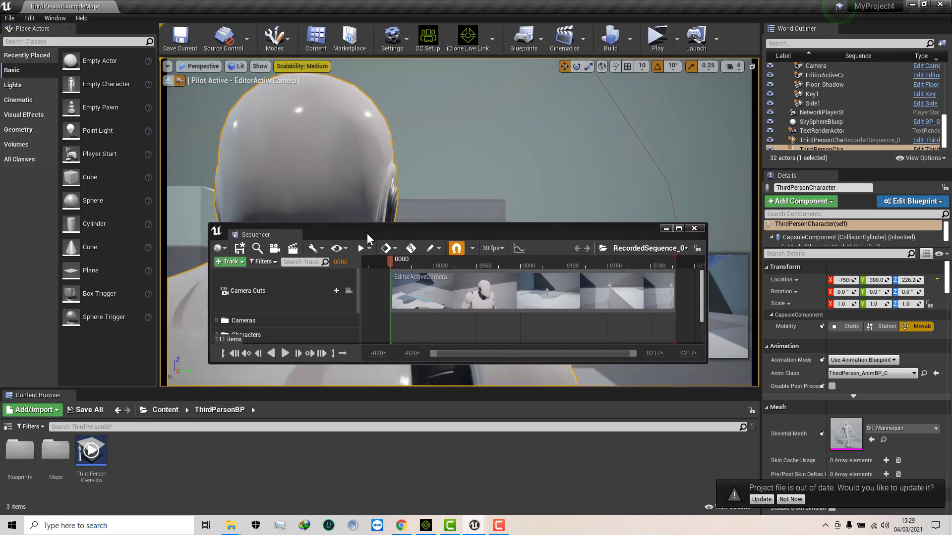
Look up the recorded assets in Content/Cinematics/Sequences/RecordedSequence, return to the Content folder, and move the Sequencer window clear of the viewport
left_click(166, 411)
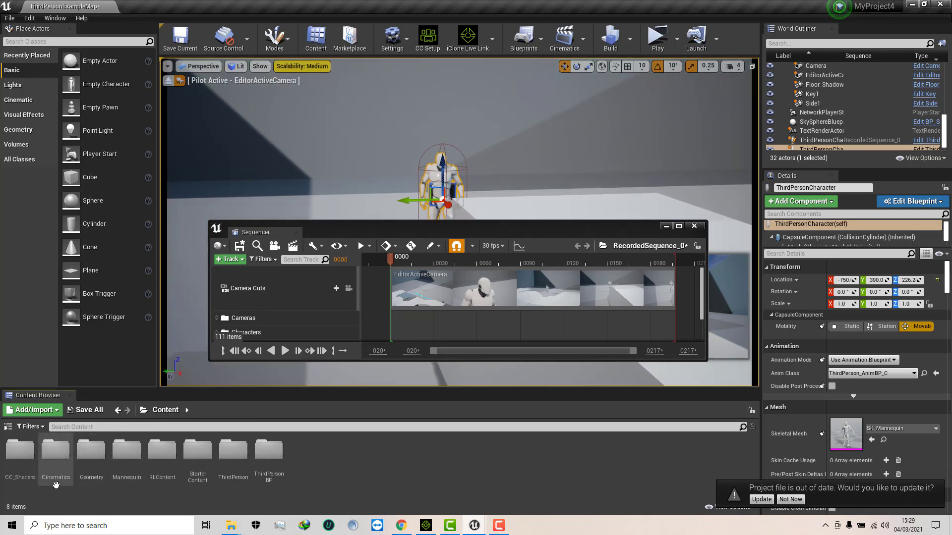
double_click(54, 452)
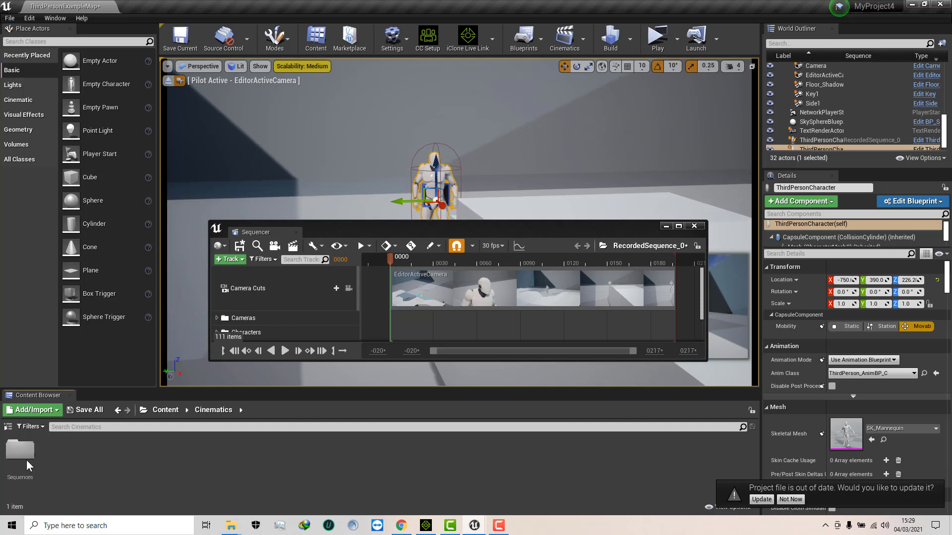
double_click(24, 461)
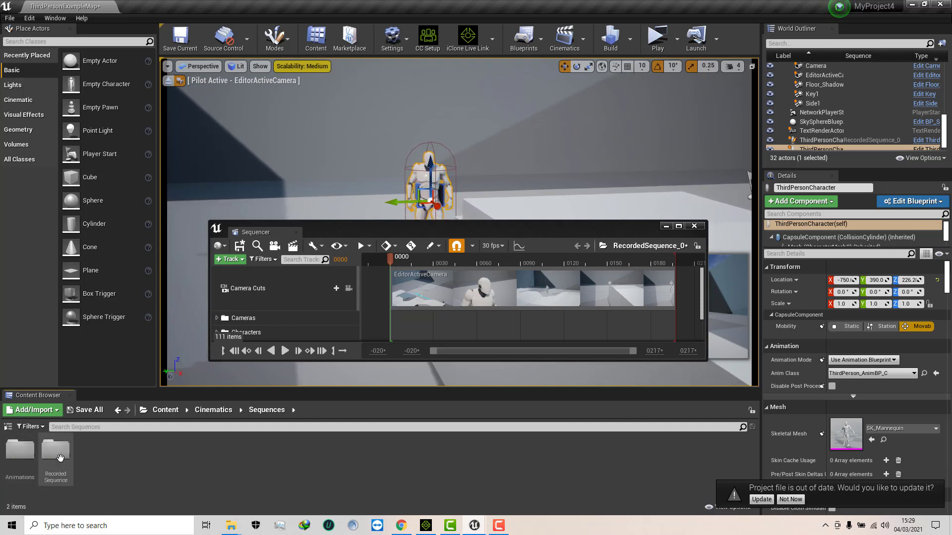
double_click(59, 458)
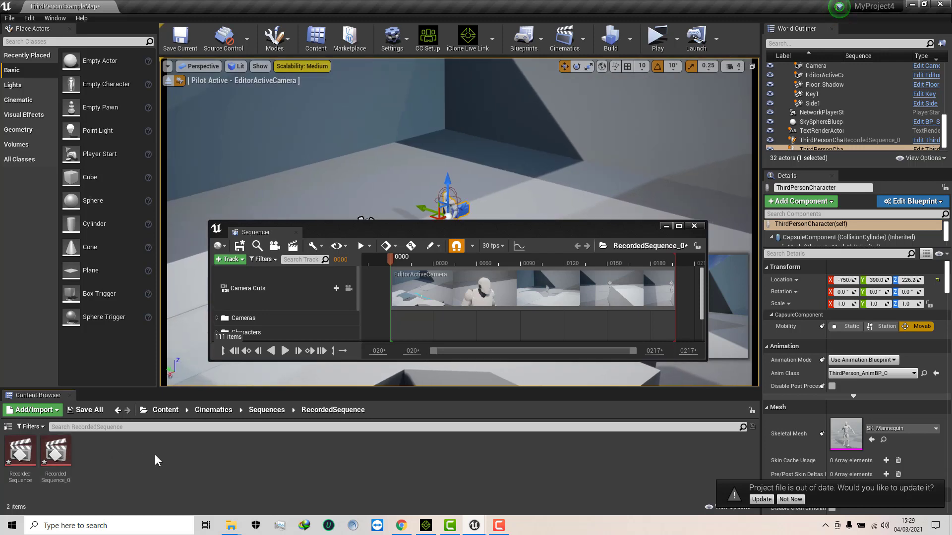
left_click(165, 410)
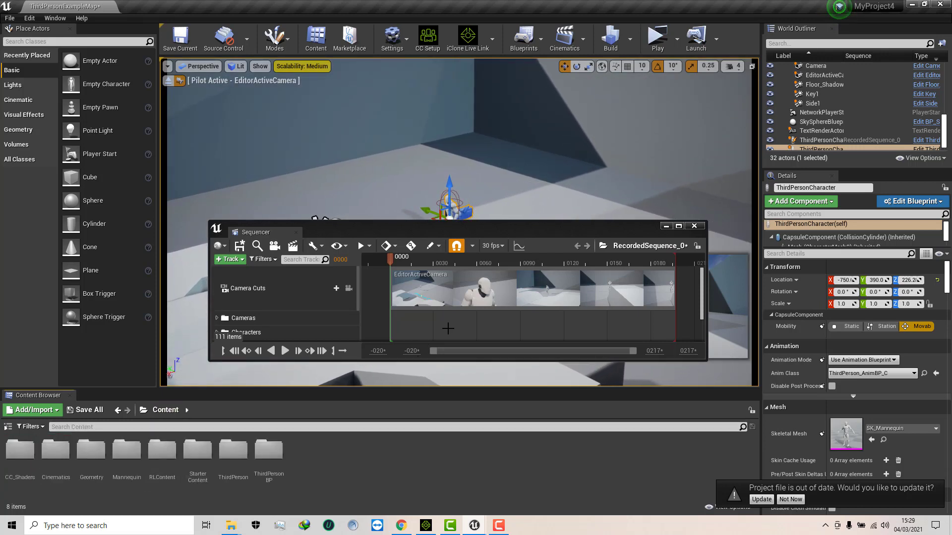
left_click_drag(519, 233, 443, 365)
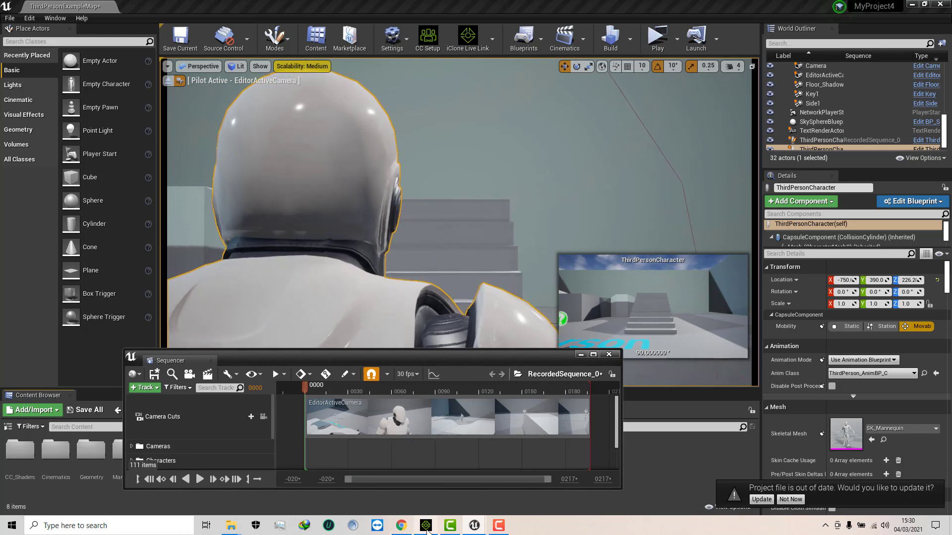
Switch to iClone, return its timeline to the first frame, and deactivate the Unreal Live Link before going back to Unreal Engine
left_click(426, 527)
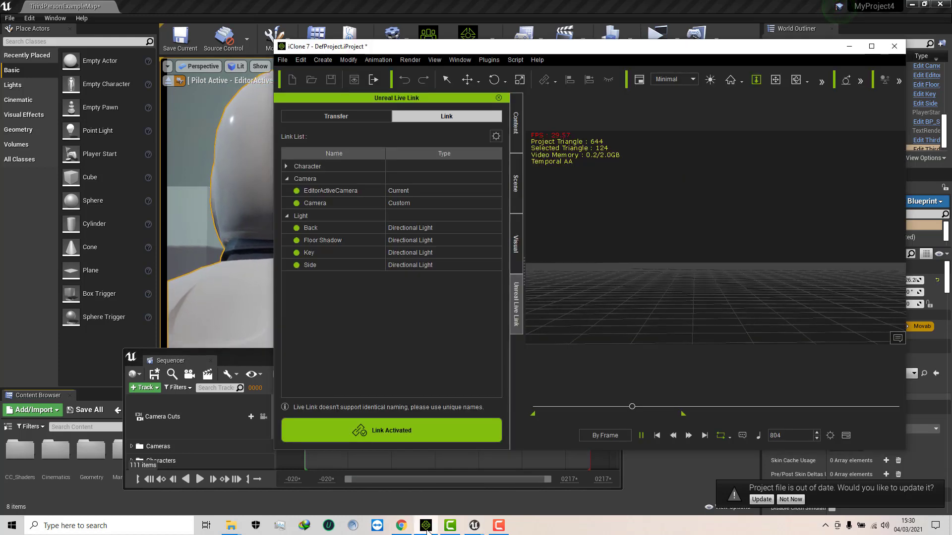
left_click(657, 436)
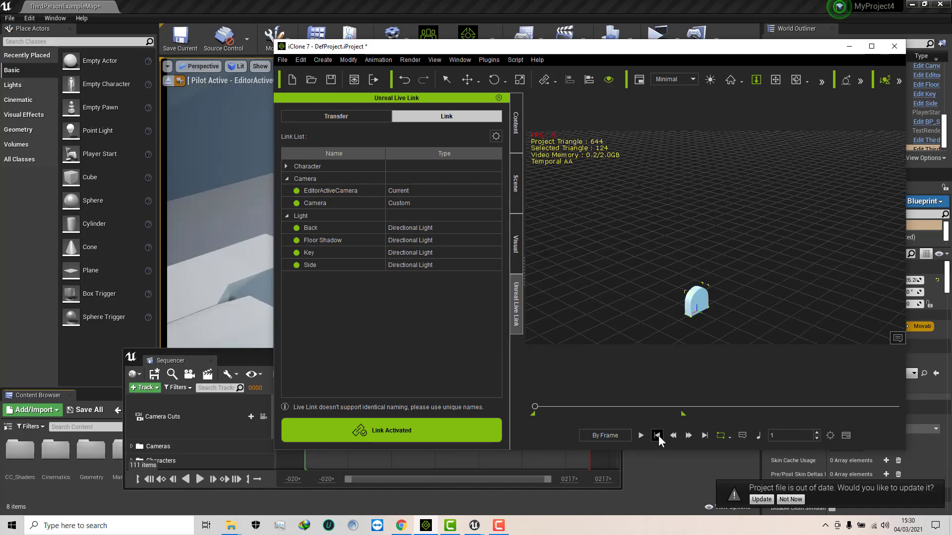
left_click(403, 433)
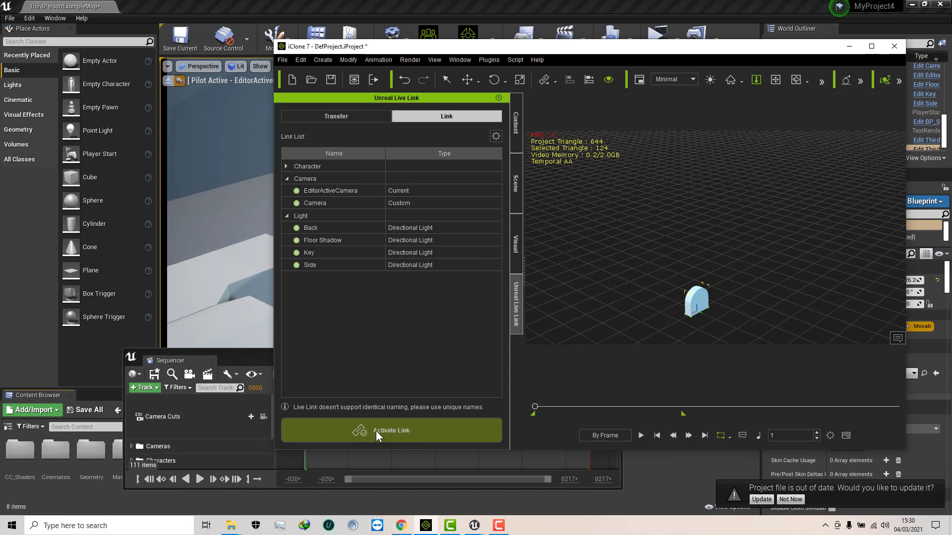
left_click(848, 46)
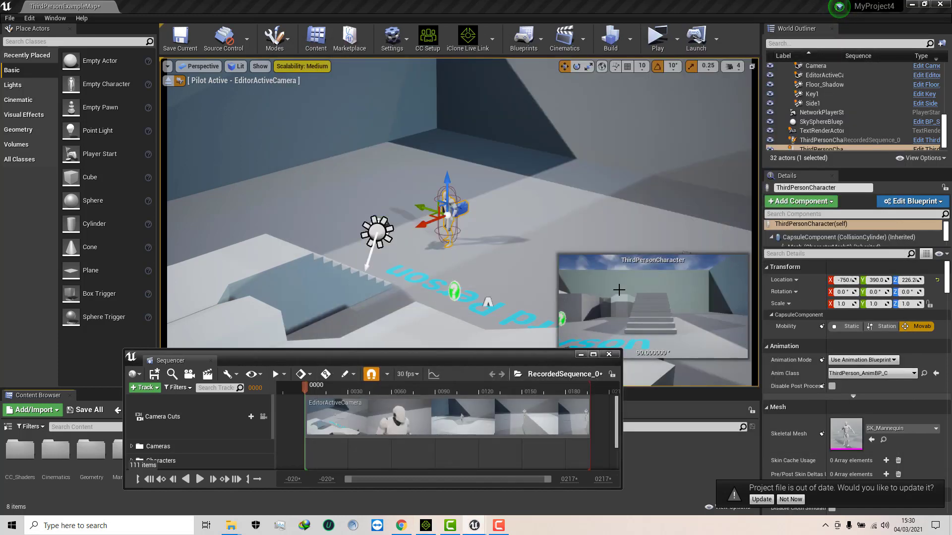
Set the recorded sequence's display rate to 60 fps, and preview it through the Camera Cuts track before rewinding to the start
left_click(417, 374)
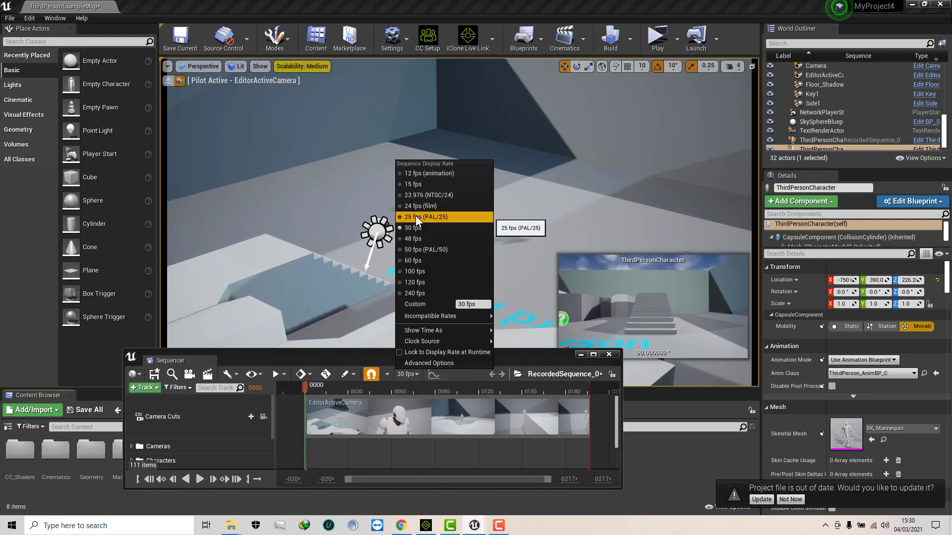
left_click(417, 260)
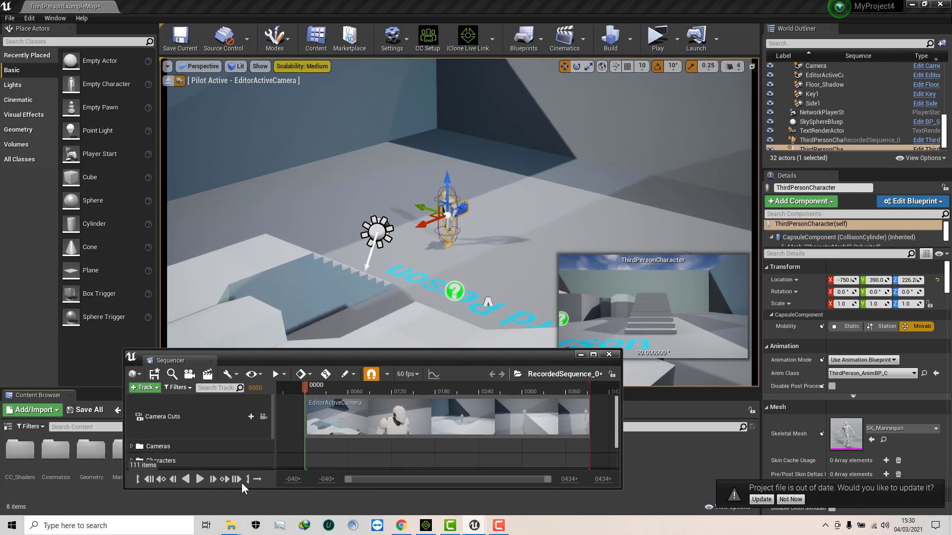
left_click(200, 479)
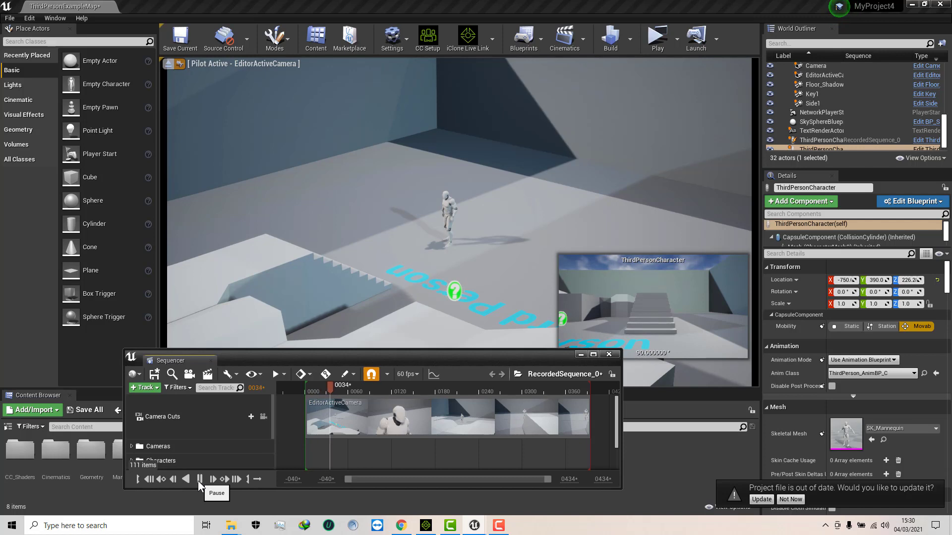
left_click(262, 418)
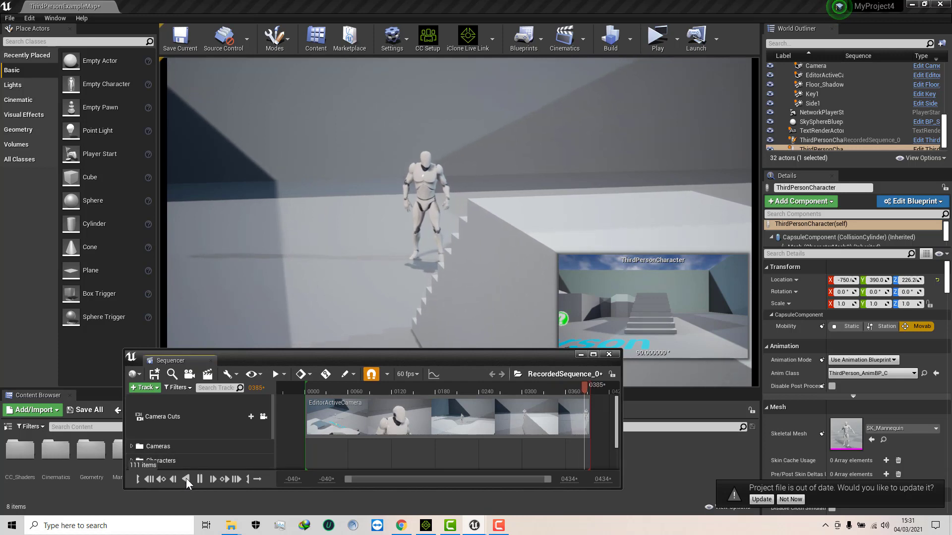
left_click(200, 479)
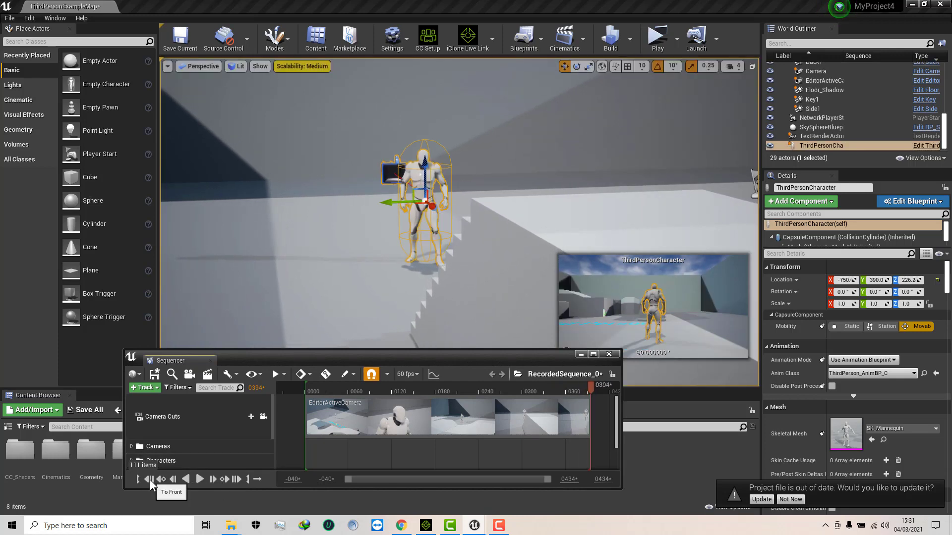
left_click(151, 482)
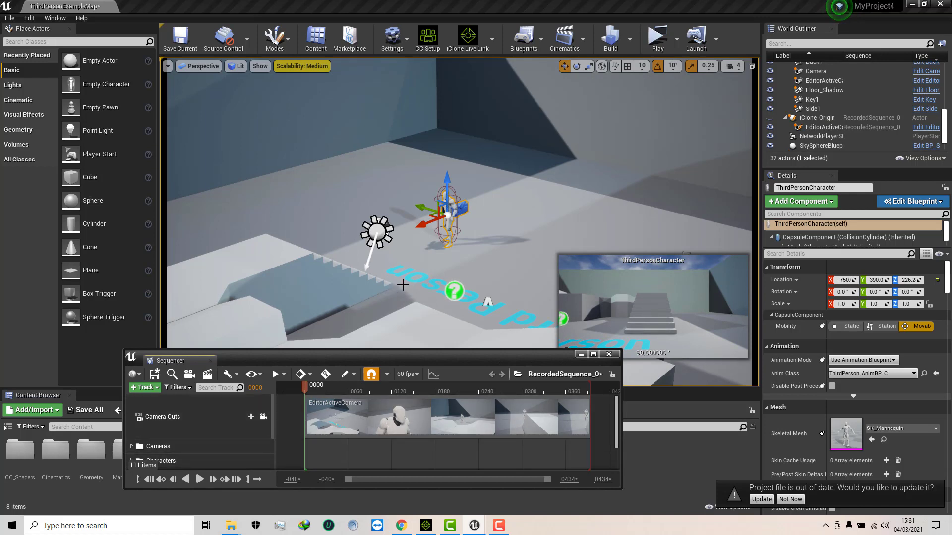
Open the Render Movie Settings for the sequence and use a custom frame rate of 60 fps
left_click(208, 378)
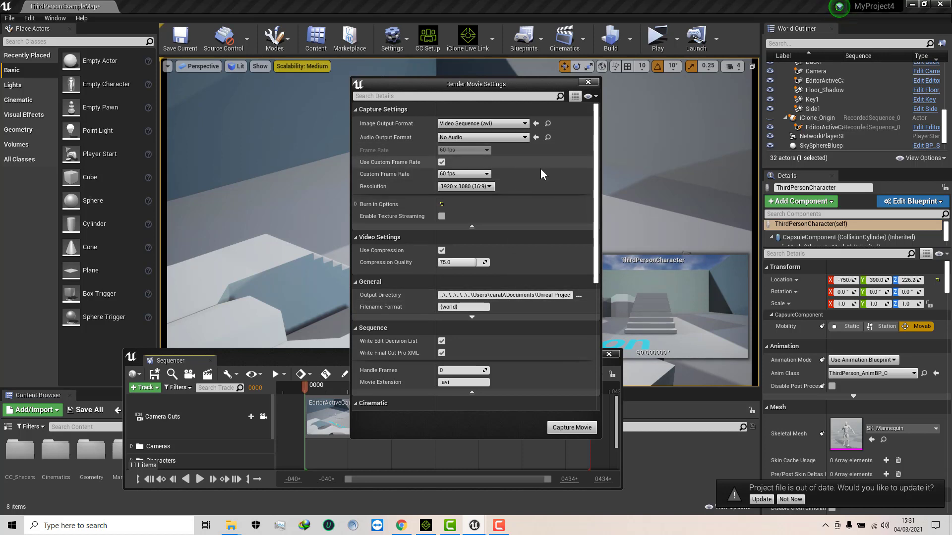
left_click(442, 162)
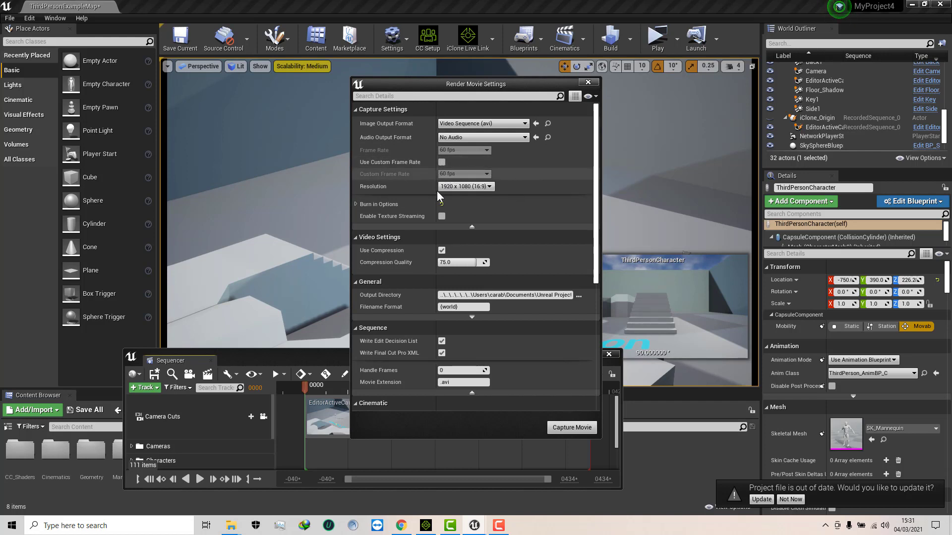
left_click(441, 162)
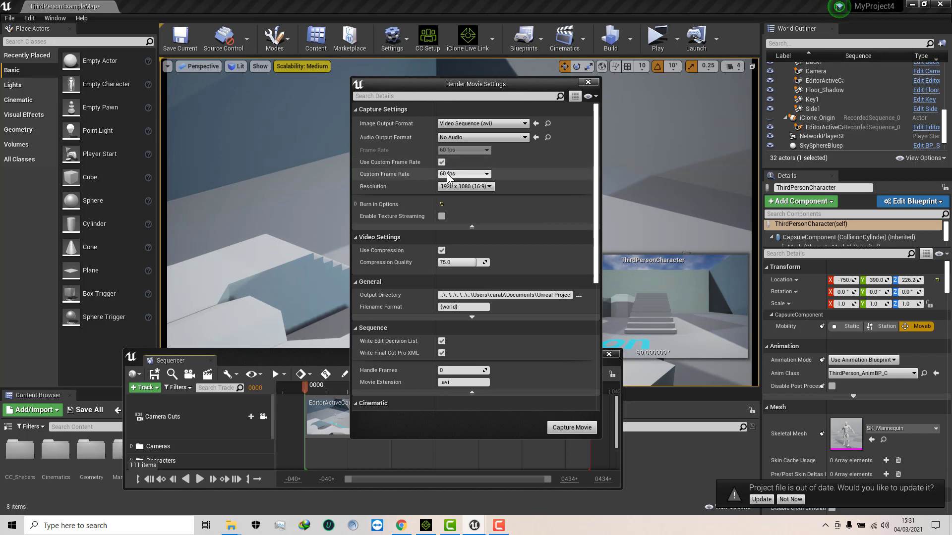
left_click(448, 175)
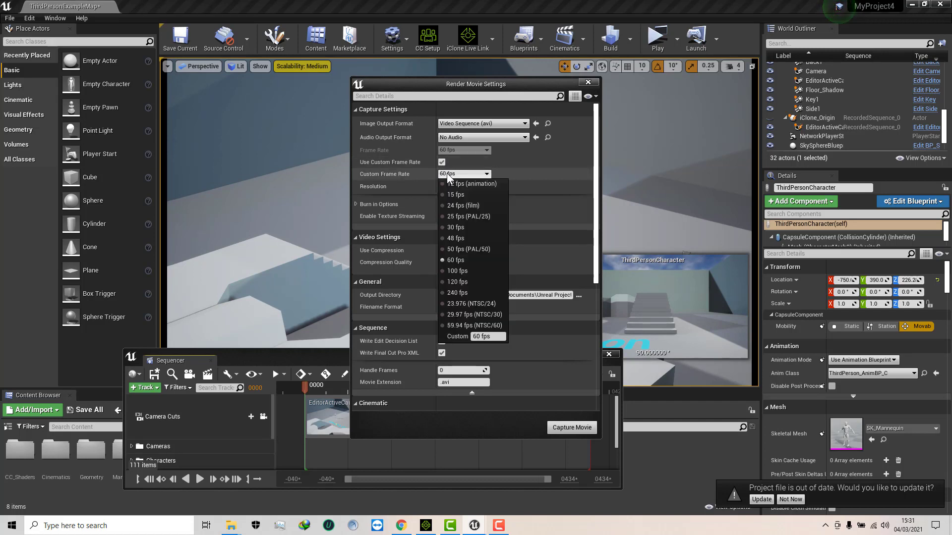
left_click(460, 260)
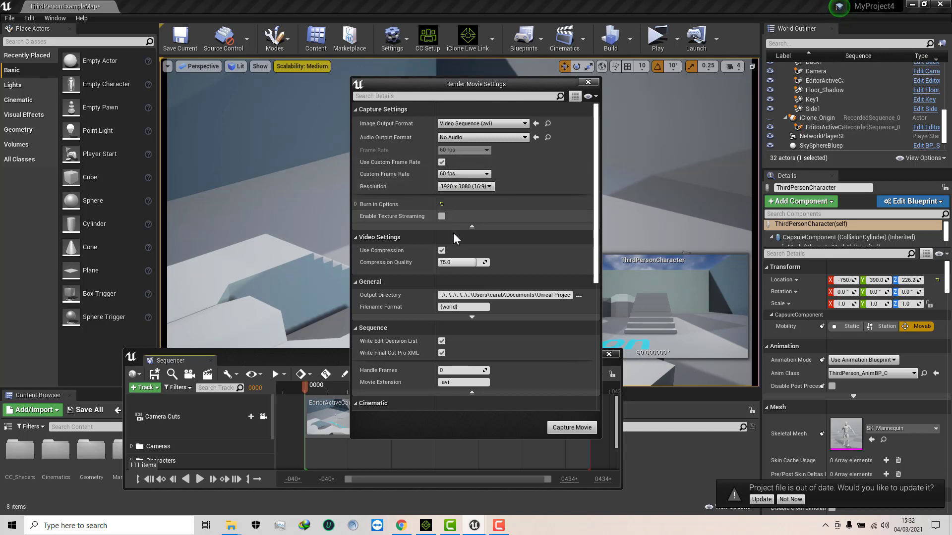
Examine the render's resolution choices and its compression, output, Cinematic and Animation options, including the advanced General settings
left_click(490, 186)
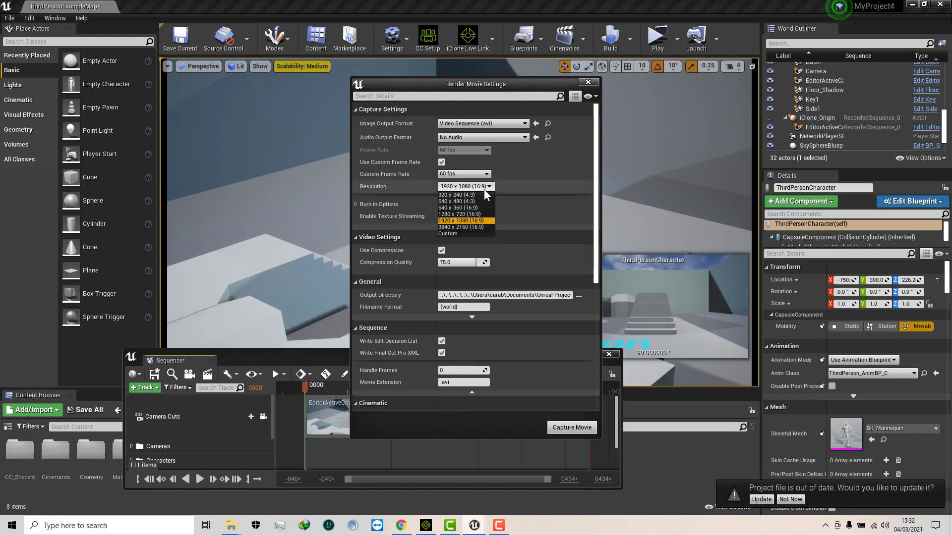
left_click(596, 232)
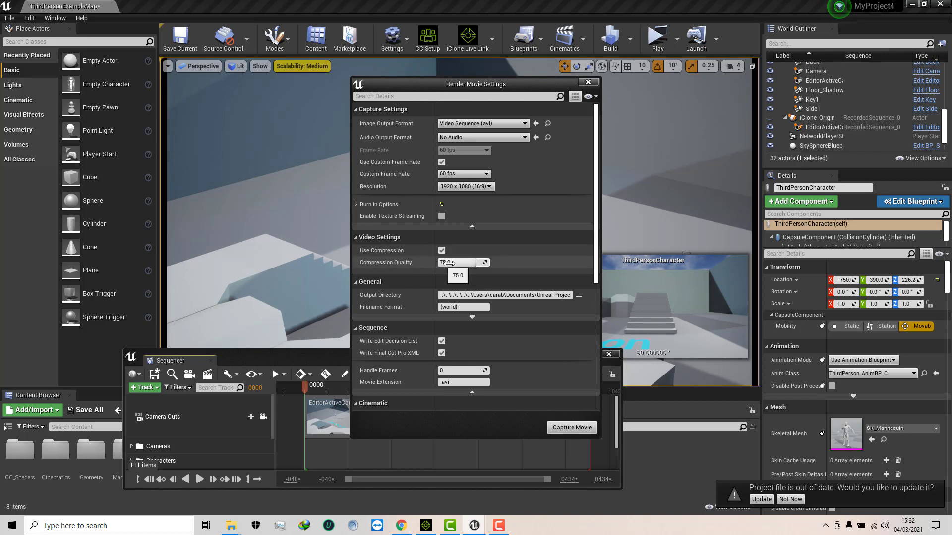
left_click_drag(597, 251, 599, 295)
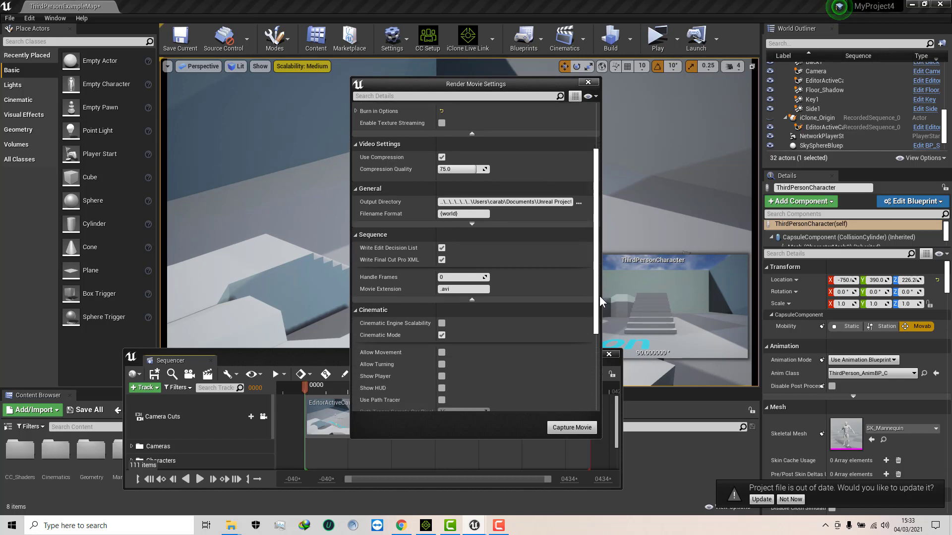
left_click(472, 226)
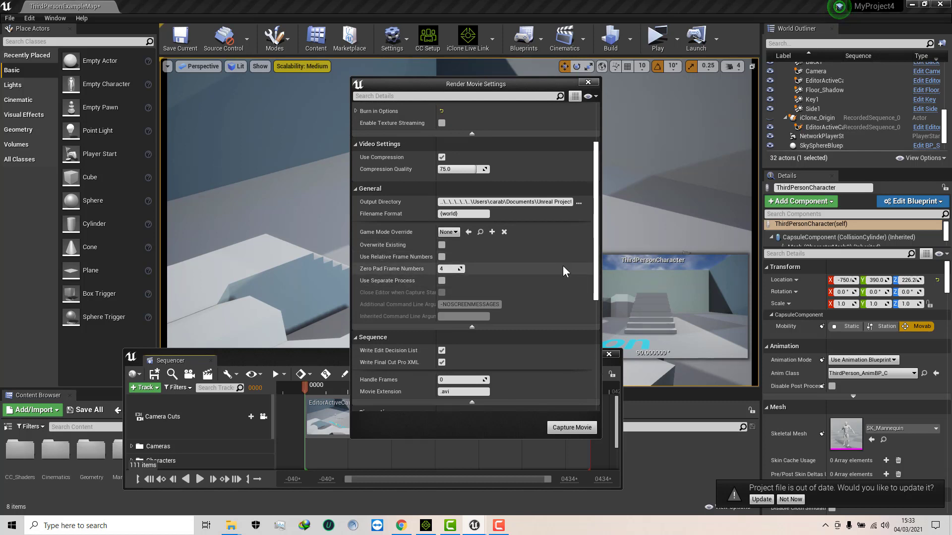
left_click_drag(596, 242, 597, 301)
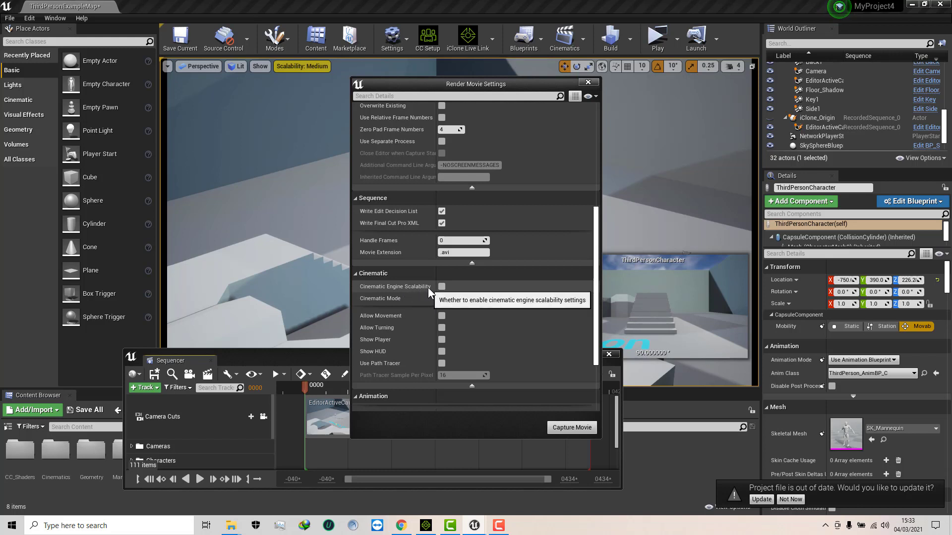
left_click(442, 287)
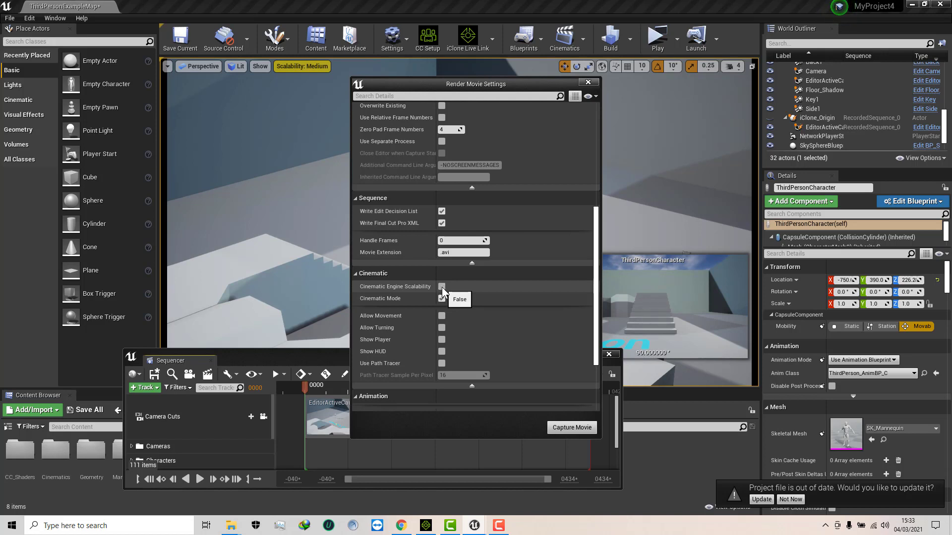
scroll(594, 300, "down", 2)
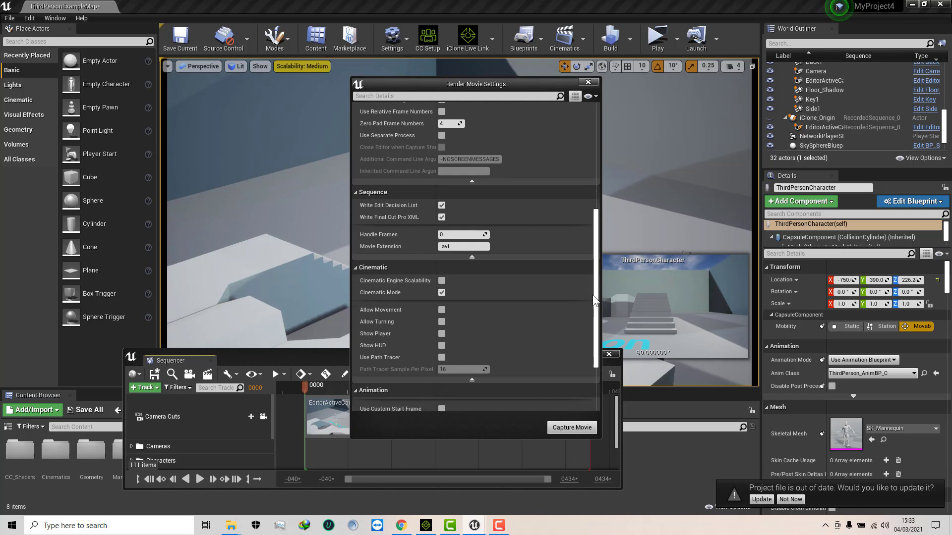
scroll(595, 300, "down", 5)
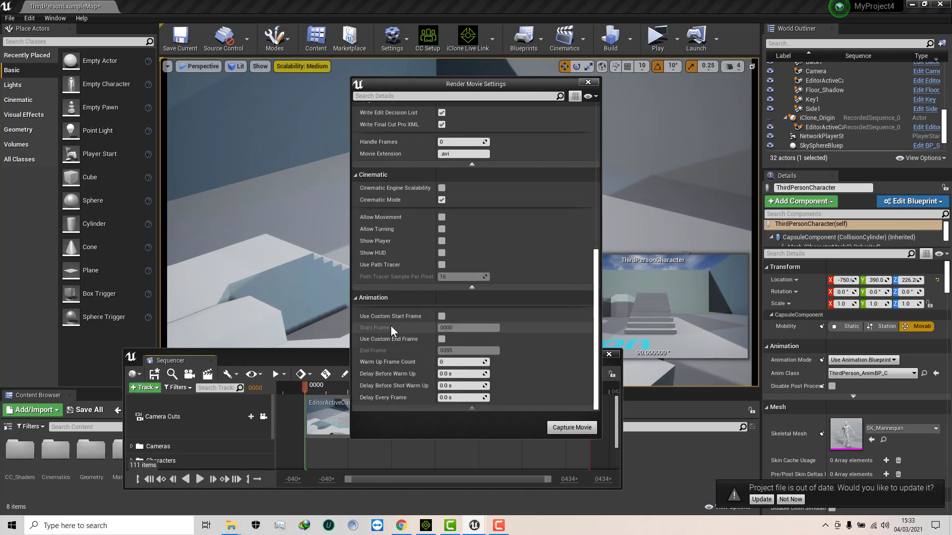
Try enabling the custom start and end frames in the render's Animation options, and disable both again
left_click(442, 317)
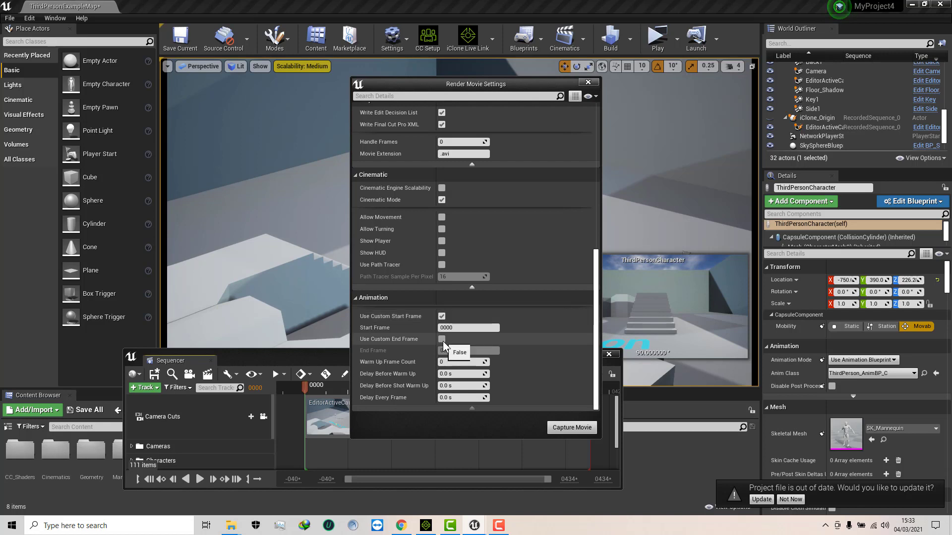
left_click(441, 340)
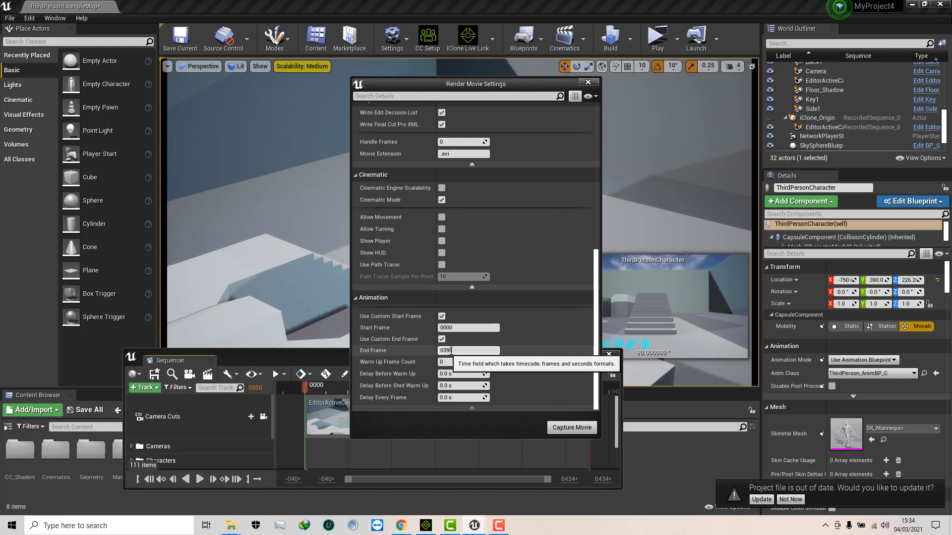
left_click(441, 316)
left_click(441, 339)
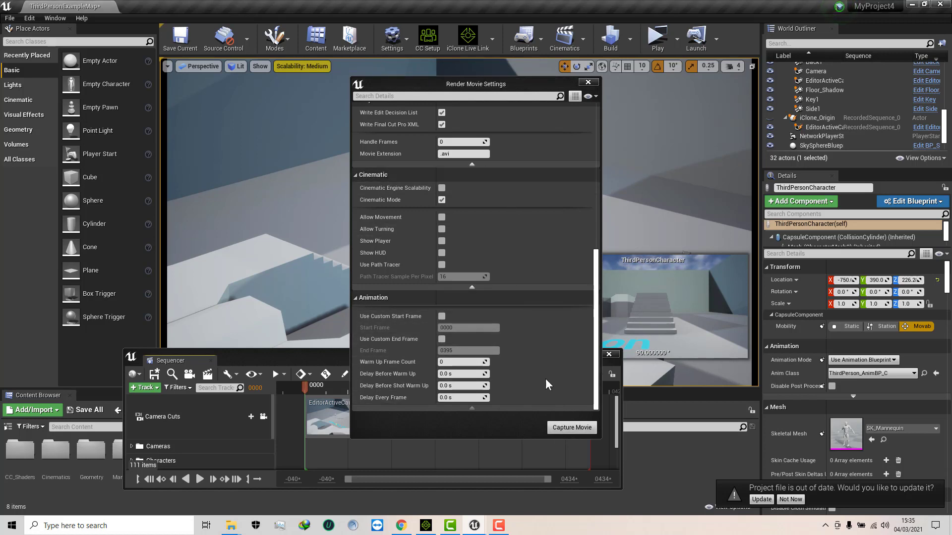
Review the render settings, start capturing the movie, and save all the listed unsaved sequence and level content
left_click_drag(596, 371, 603, 225)
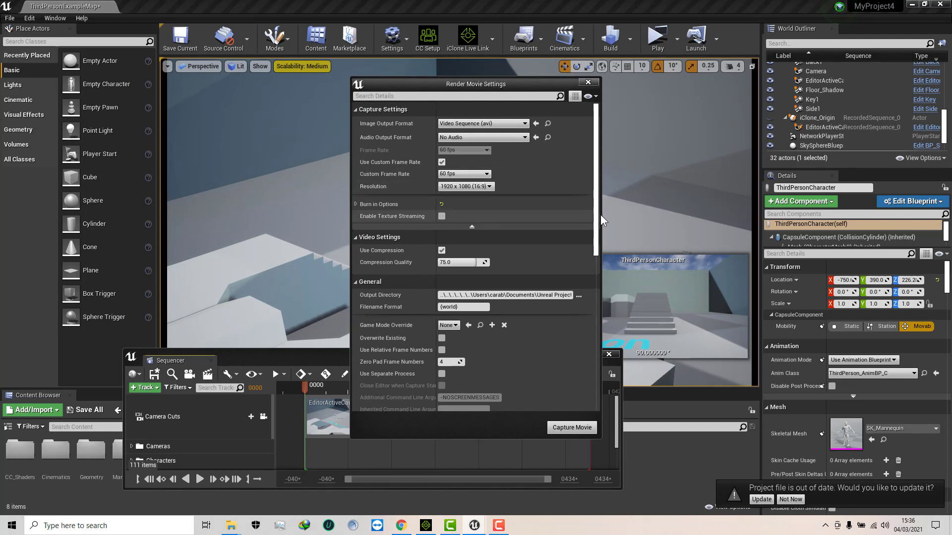
left_click_drag(599, 217, 609, 381)
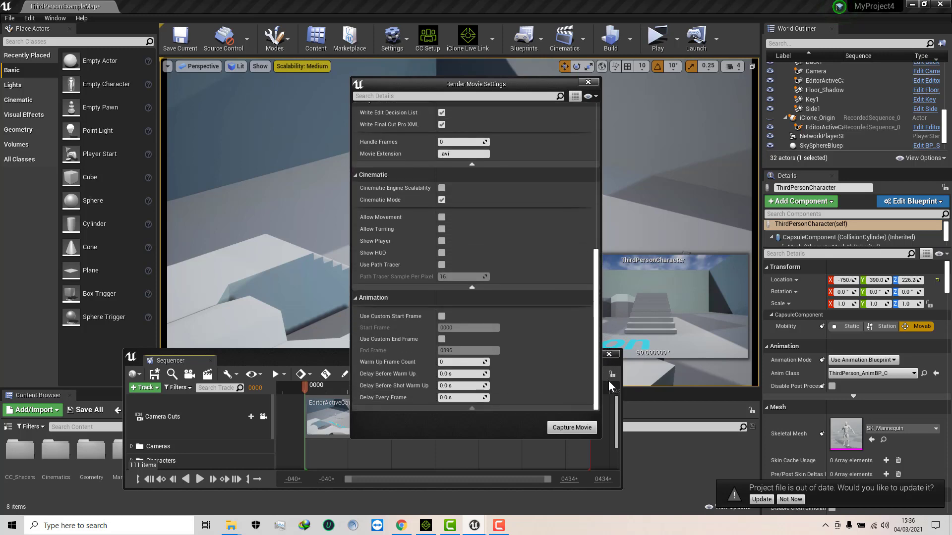
left_click(564, 427)
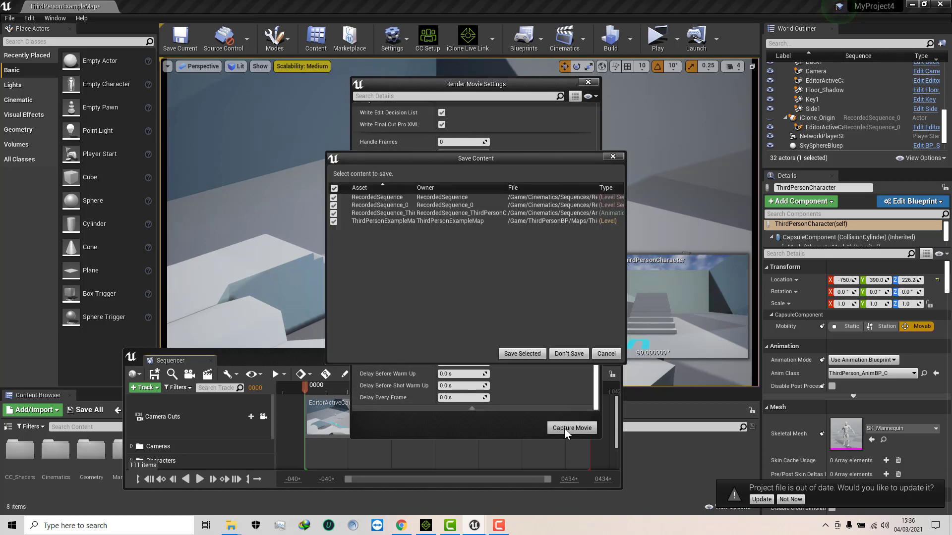
left_click(519, 353)
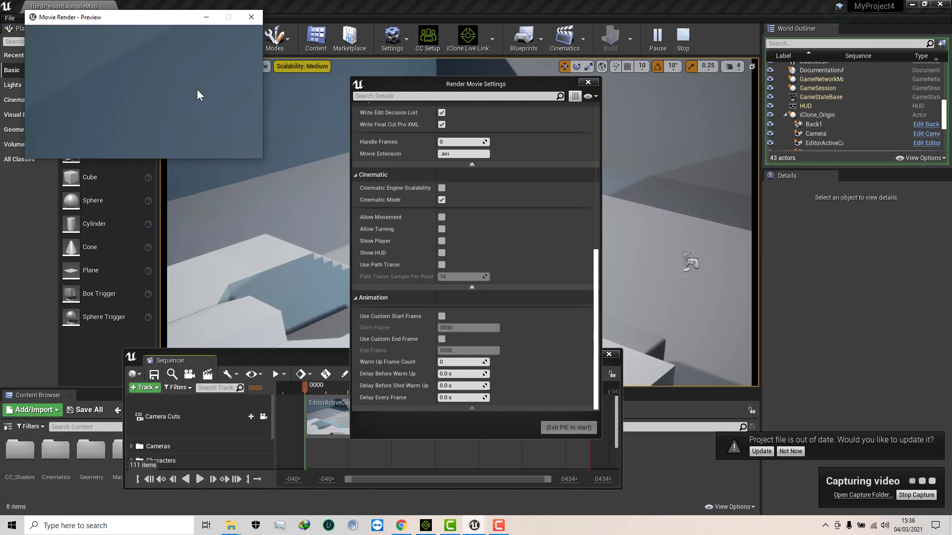
Open the capture folder during the render and check the ThirdPersonExampleMap_(2) video file
left_click(855, 496)
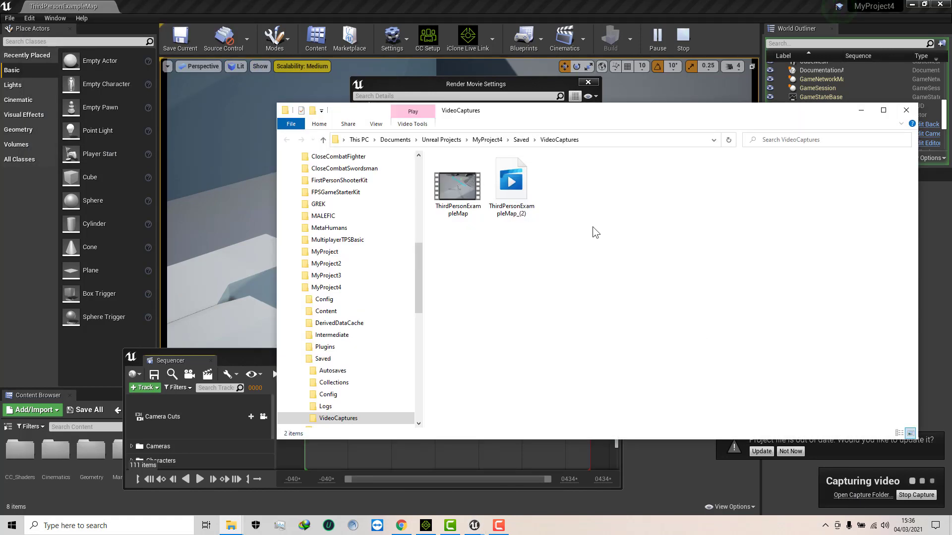
left_click(513, 203)
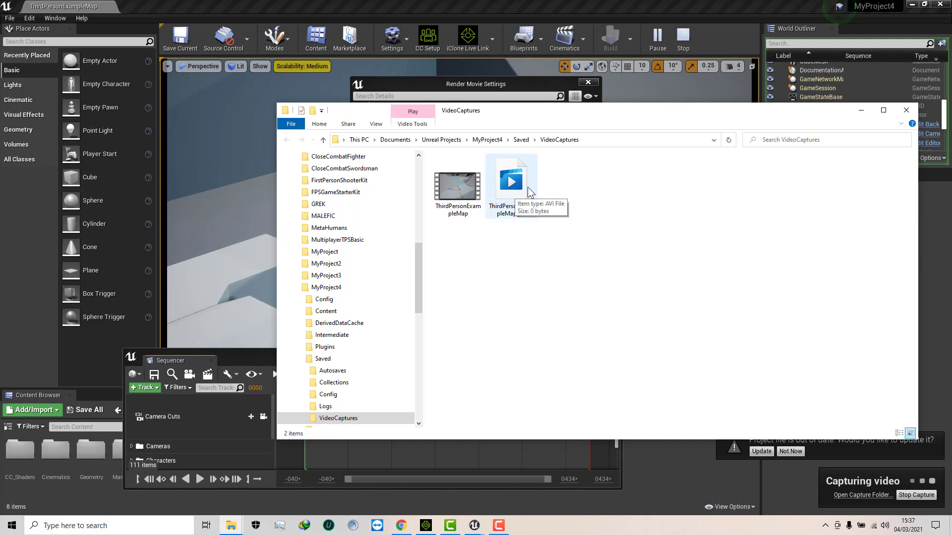
left_click_drag(619, 114, 504, 116)
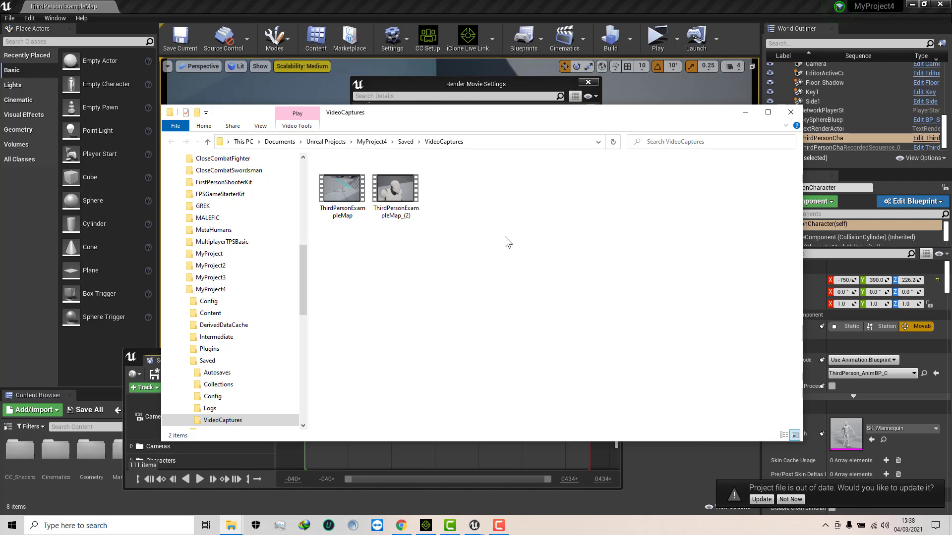
Play the rendered ThirdPersonExampleMap_(2) video full screen to review the camera sequence
left_click(399, 191)
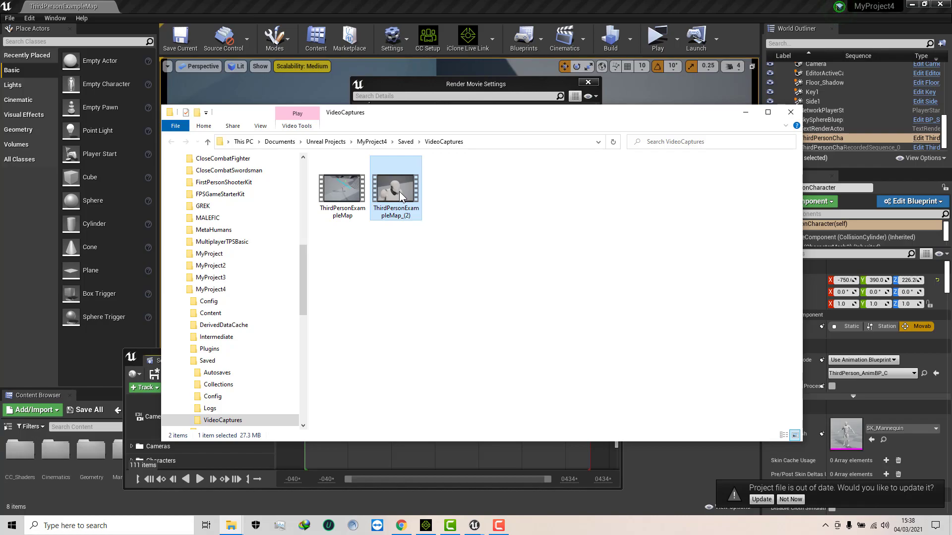
double_click(399, 191)
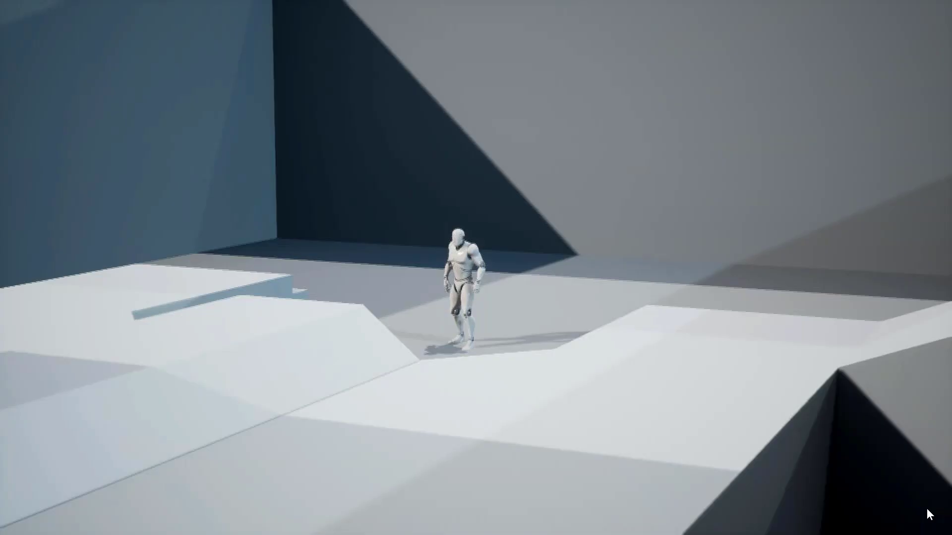
left_click(927, 508)
left_click(901, 455)
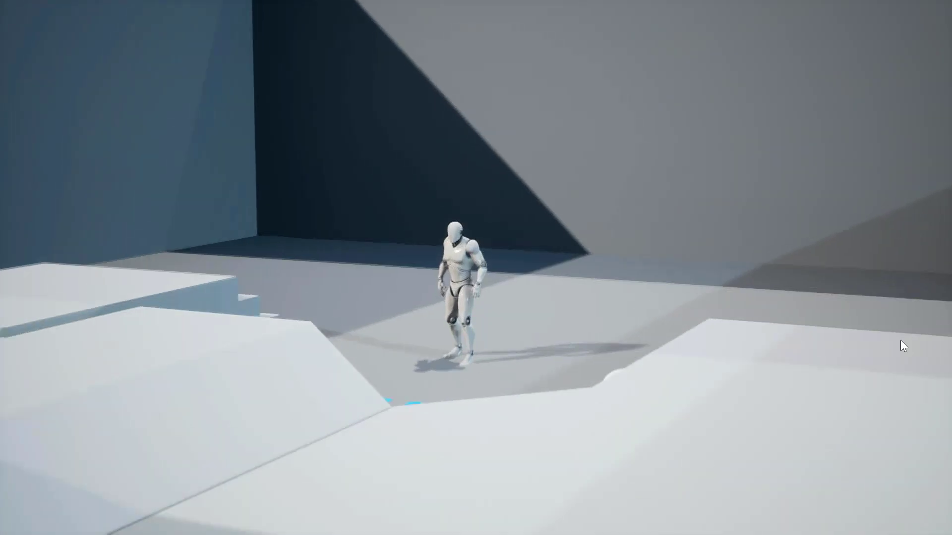